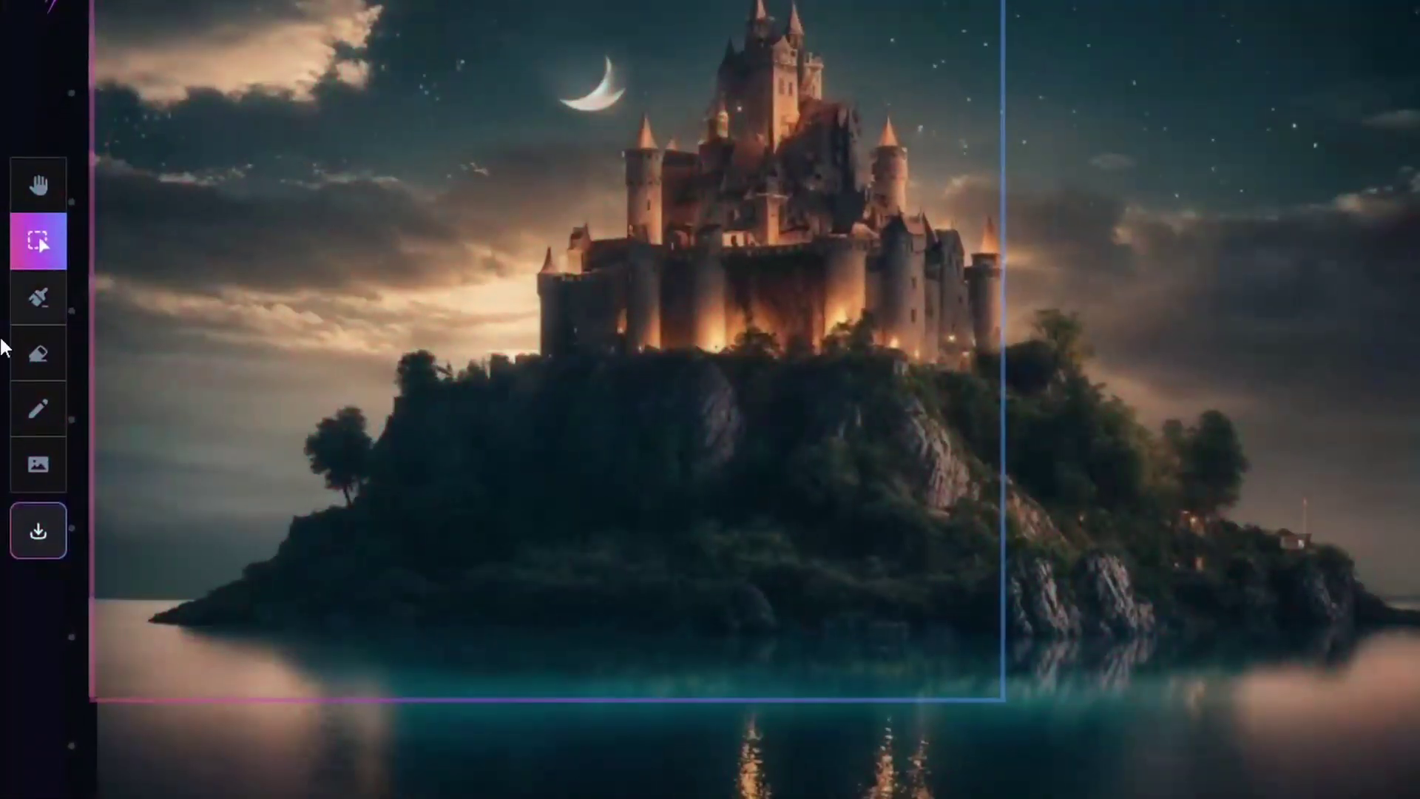
# Step: Browse the Community Feed's Trending, New and Top images without picking one, then download the castle artwork
pyautogui.click(45, 466)
pyautogui.click(147, 509)
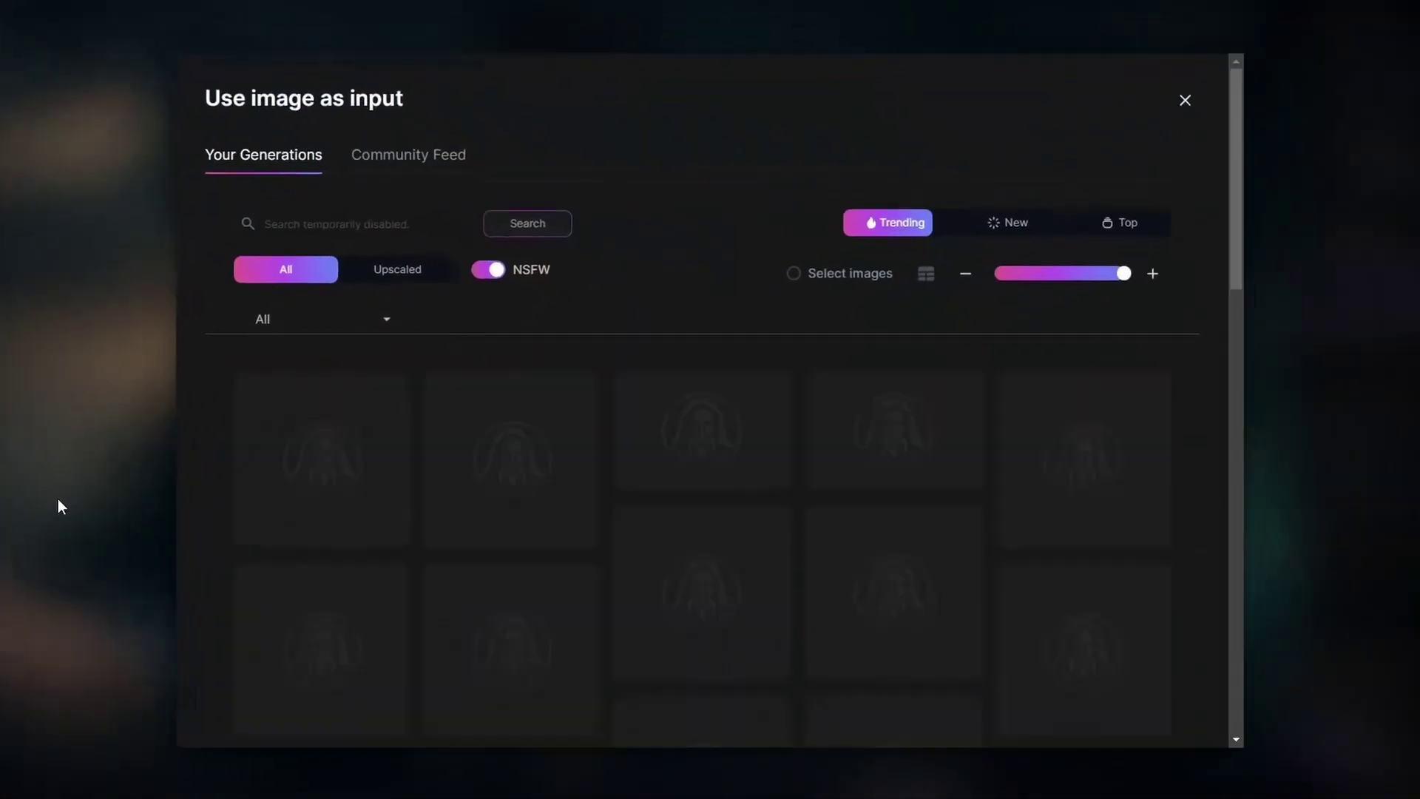
pyautogui.click(396, 148)
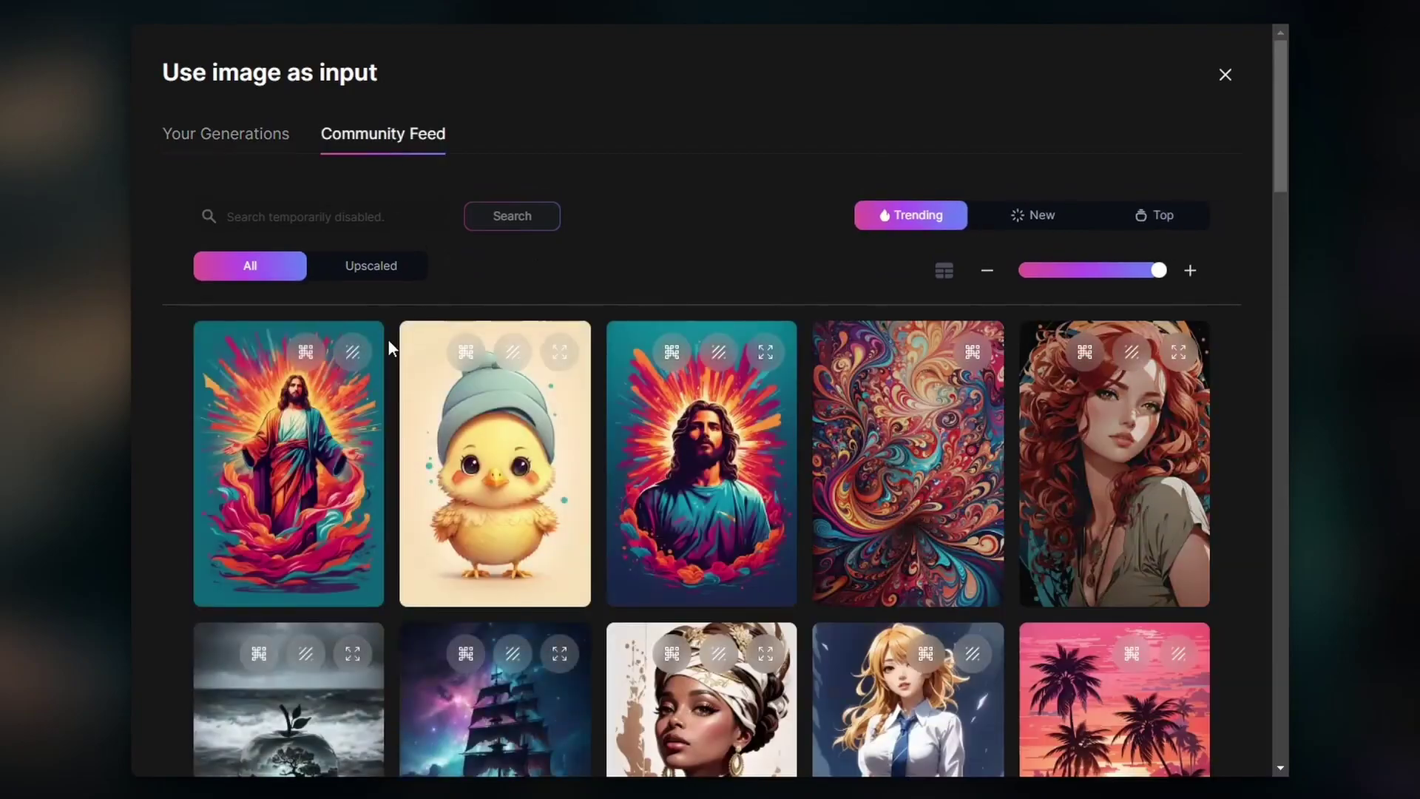
pyautogui.click(1031, 216)
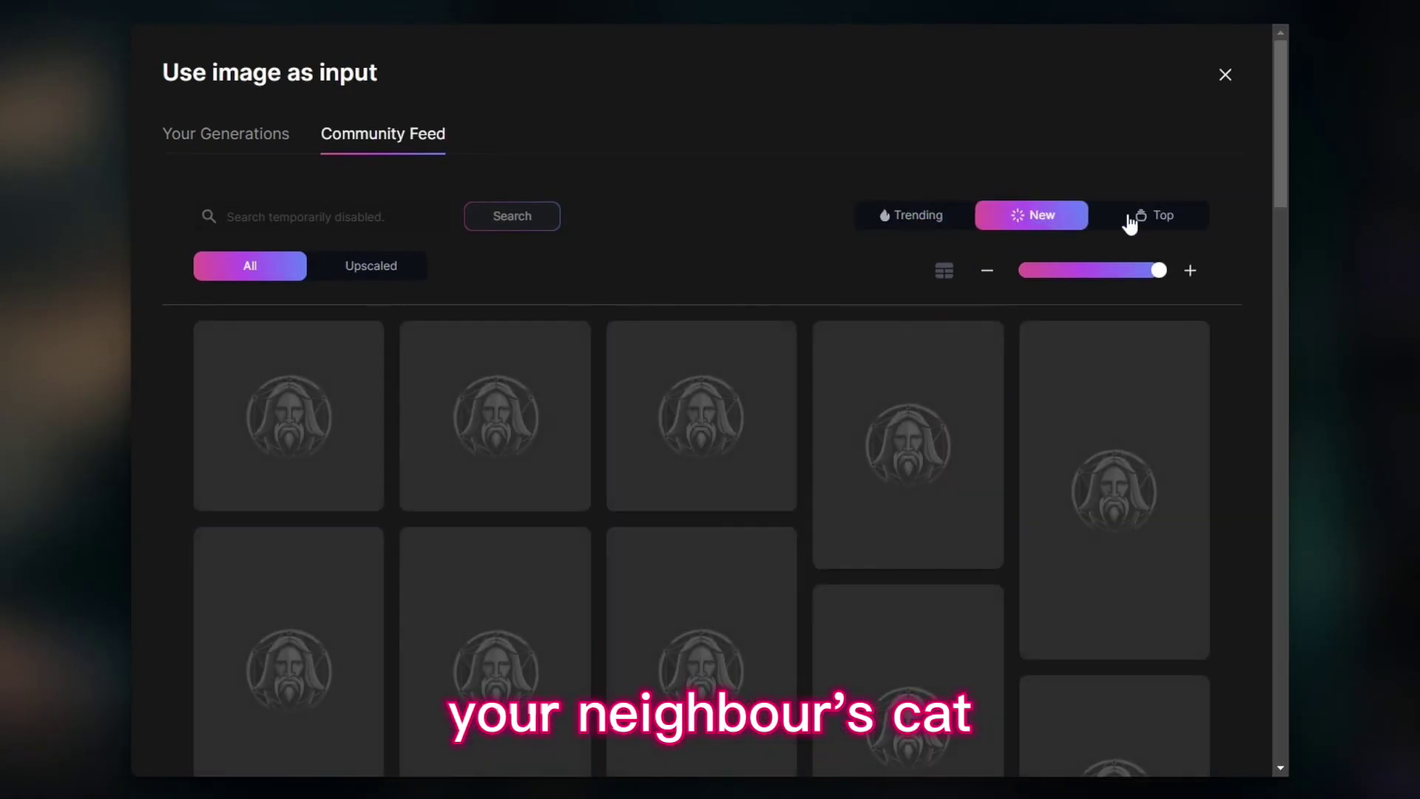
pyautogui.click(1155, 220)
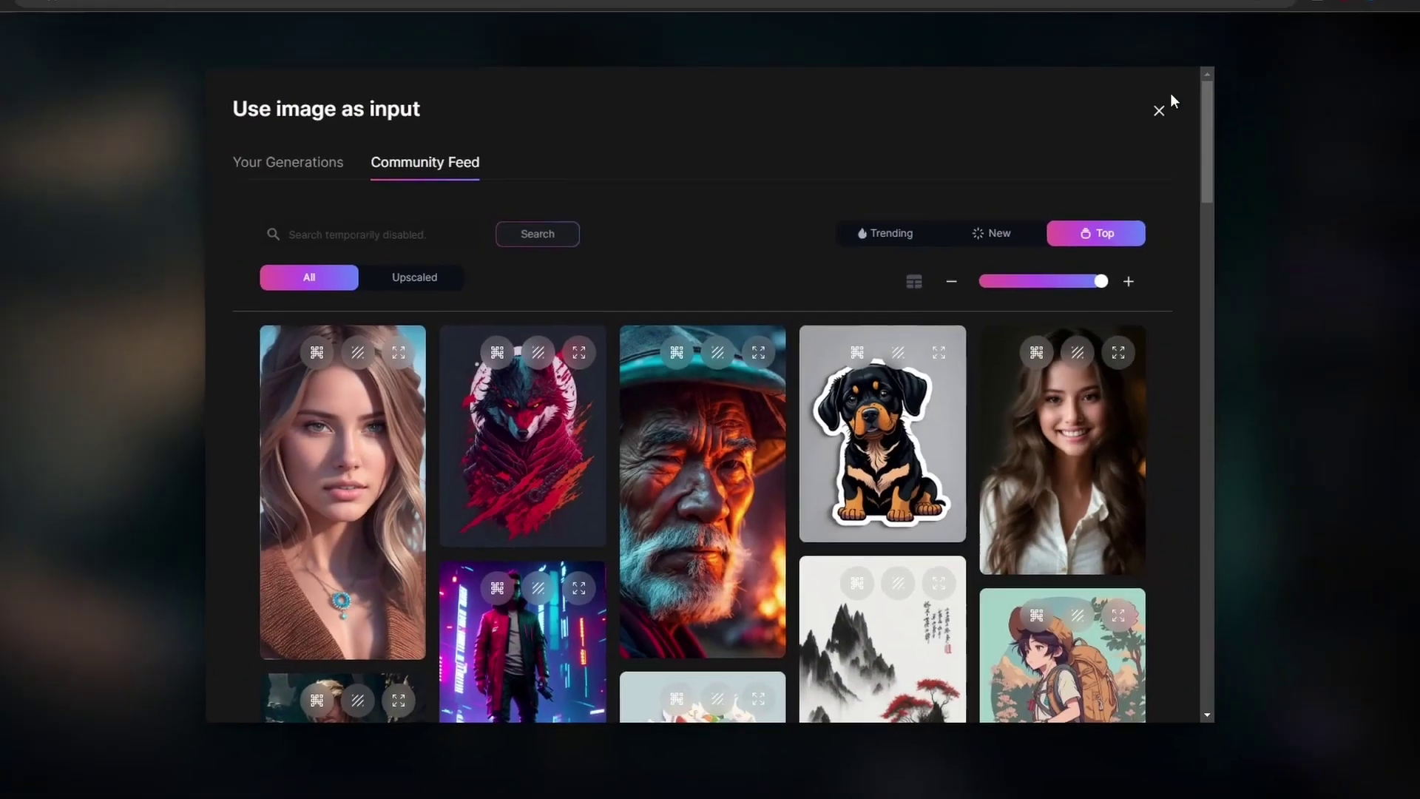
pyautogui.click(1225, 74)
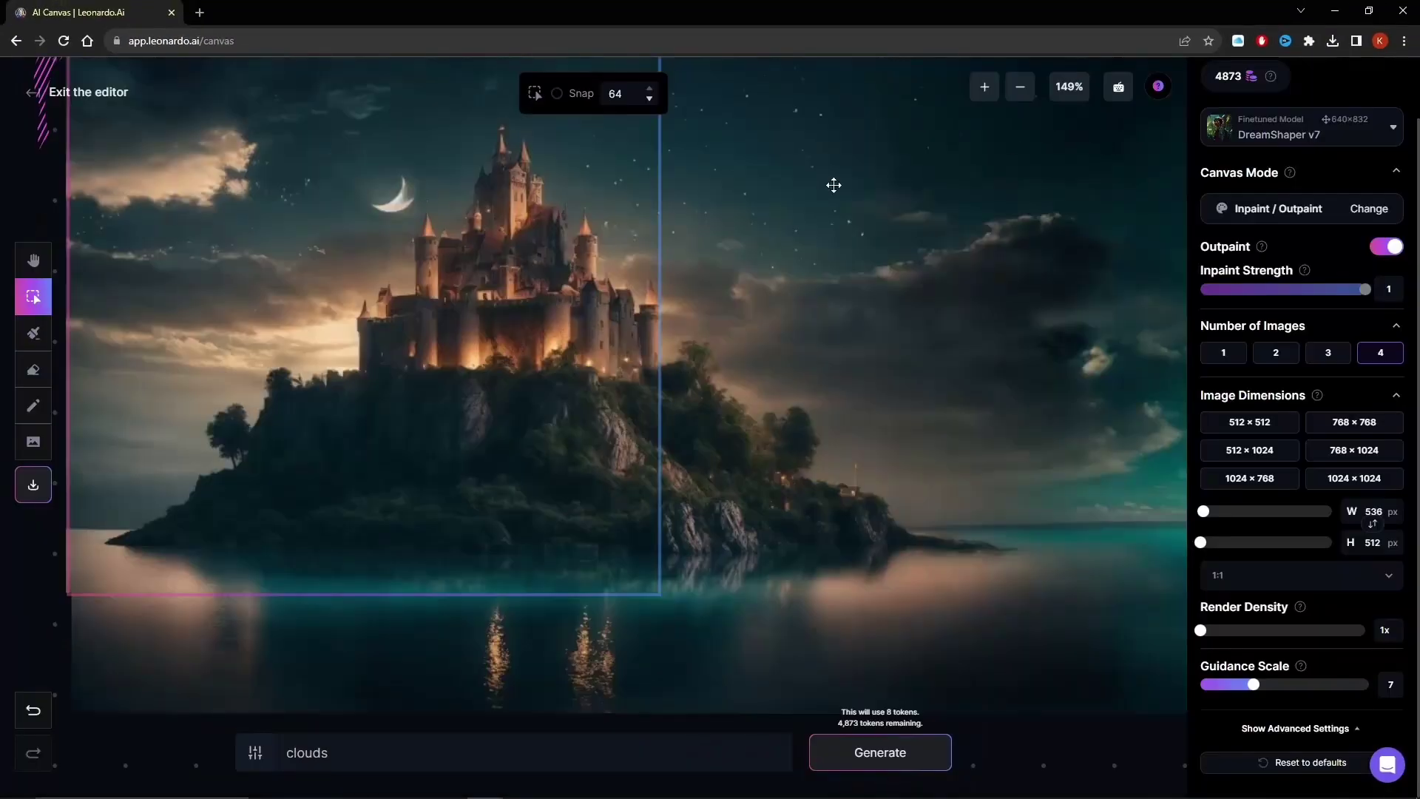
pyautogui.click(34, 485)
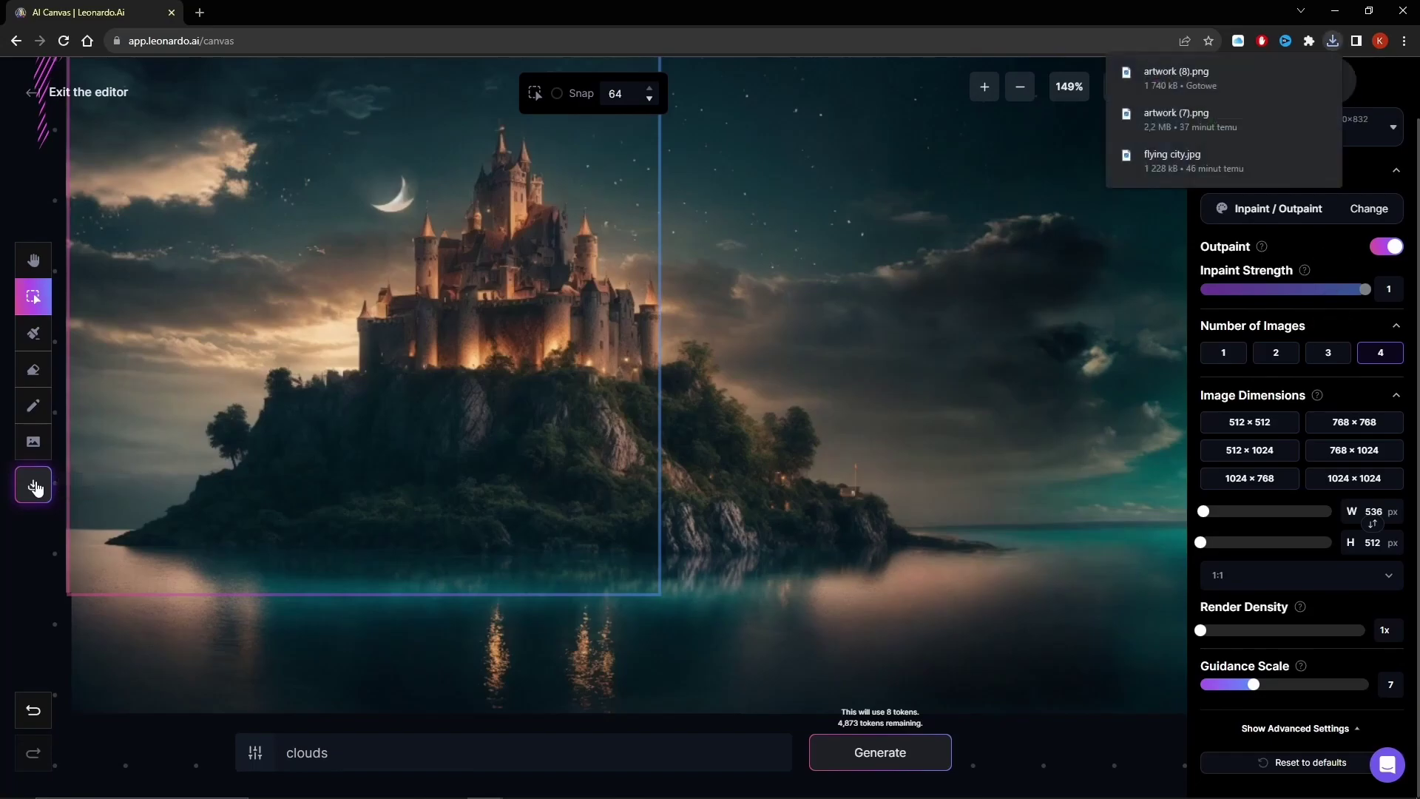
pyautogui.click(764, 47)
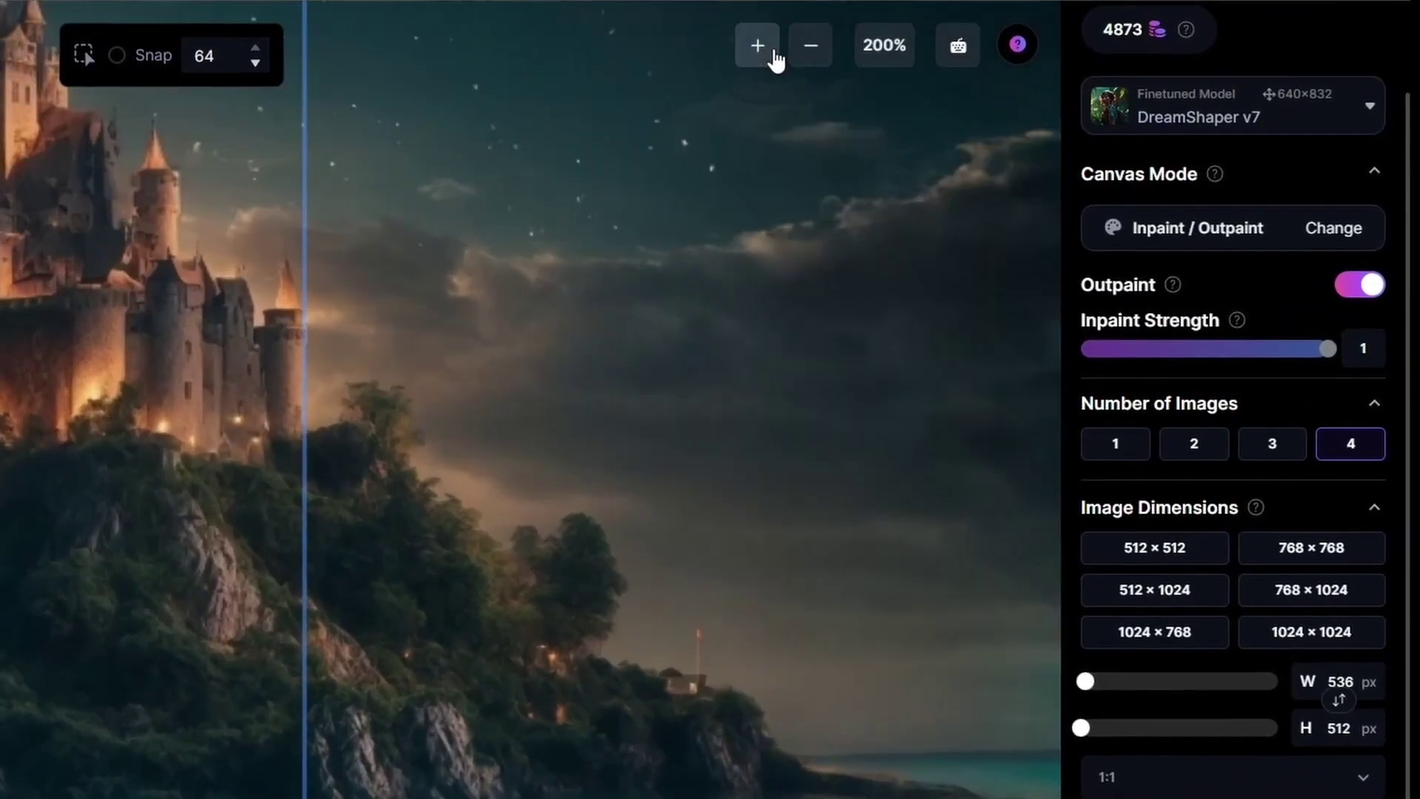
pyautogui.click(764, 46)
pyautogui.click(817, 46)
pyautogui.click(817, 47)
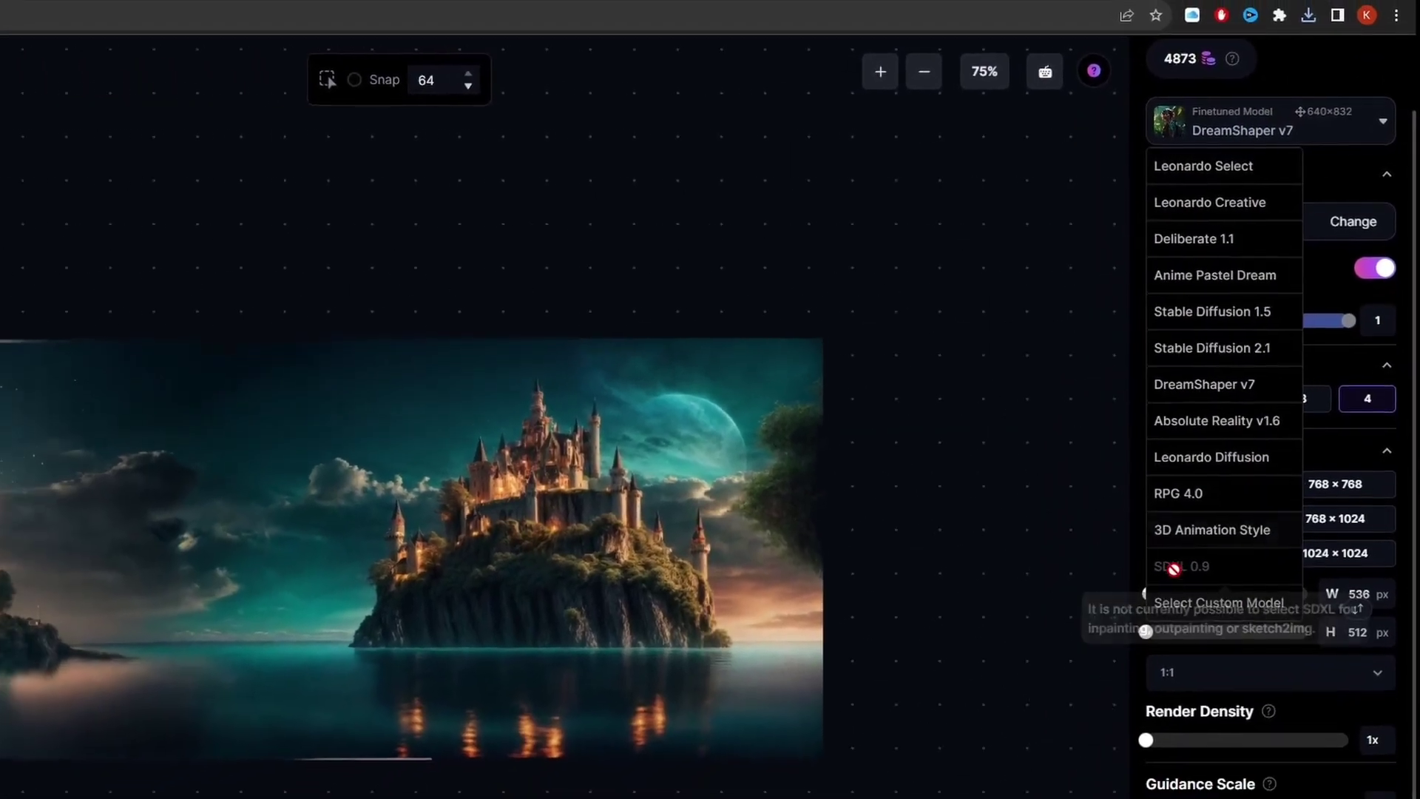
pyautogui.click(1123, 737)
pyautogui.click(562, 194)
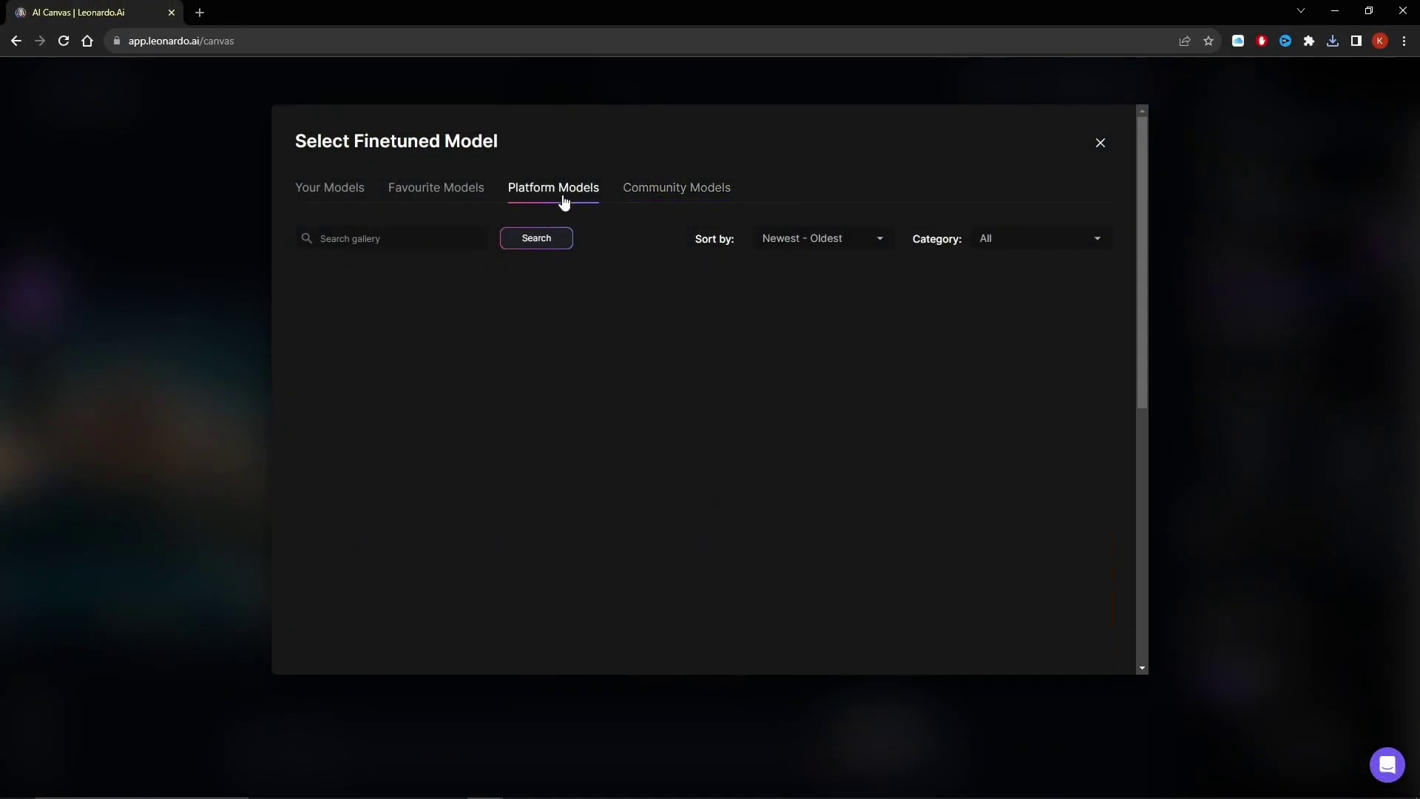
pyautogui.moveTo(1140, 204); pyautogui.dragTo(1123, 574)
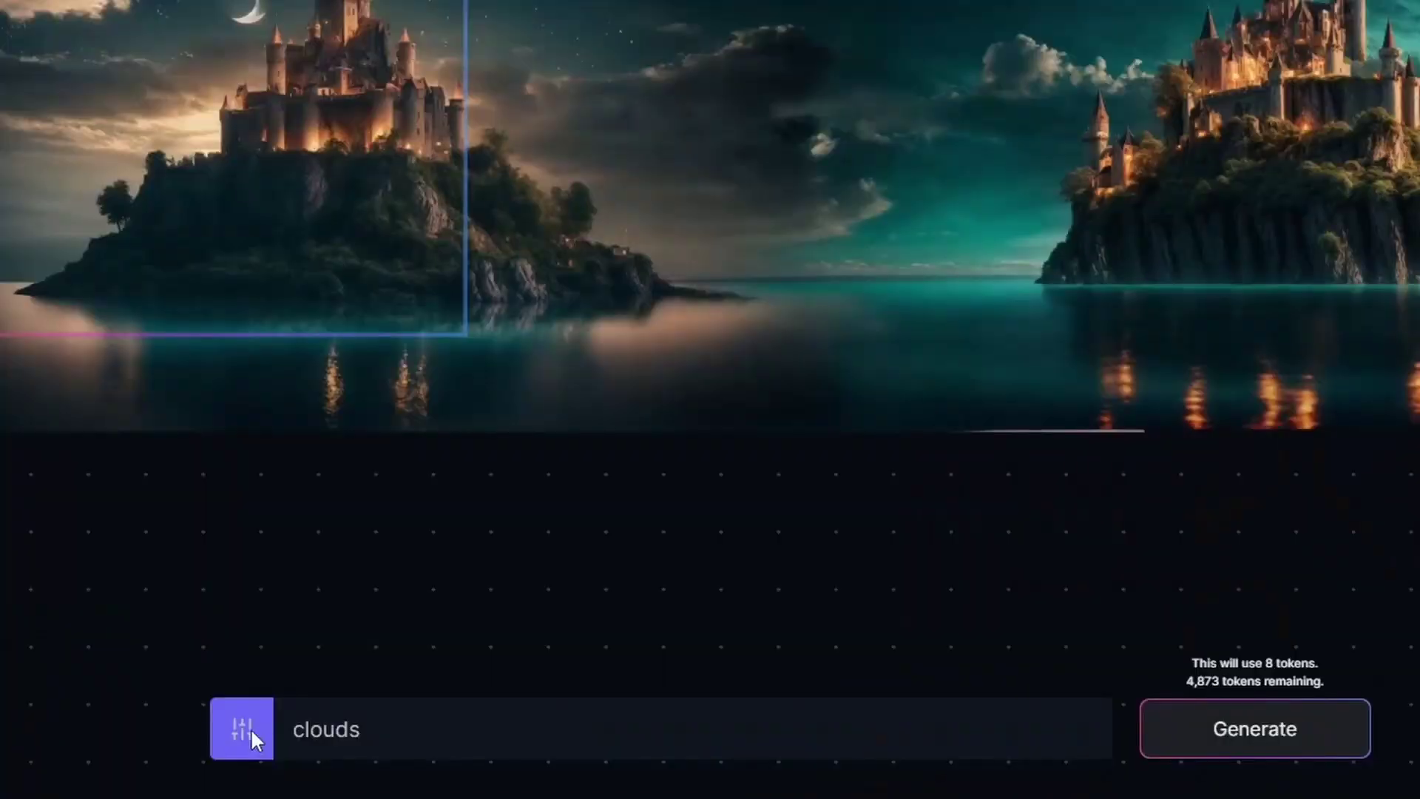
pyautogui.click(252, 733)
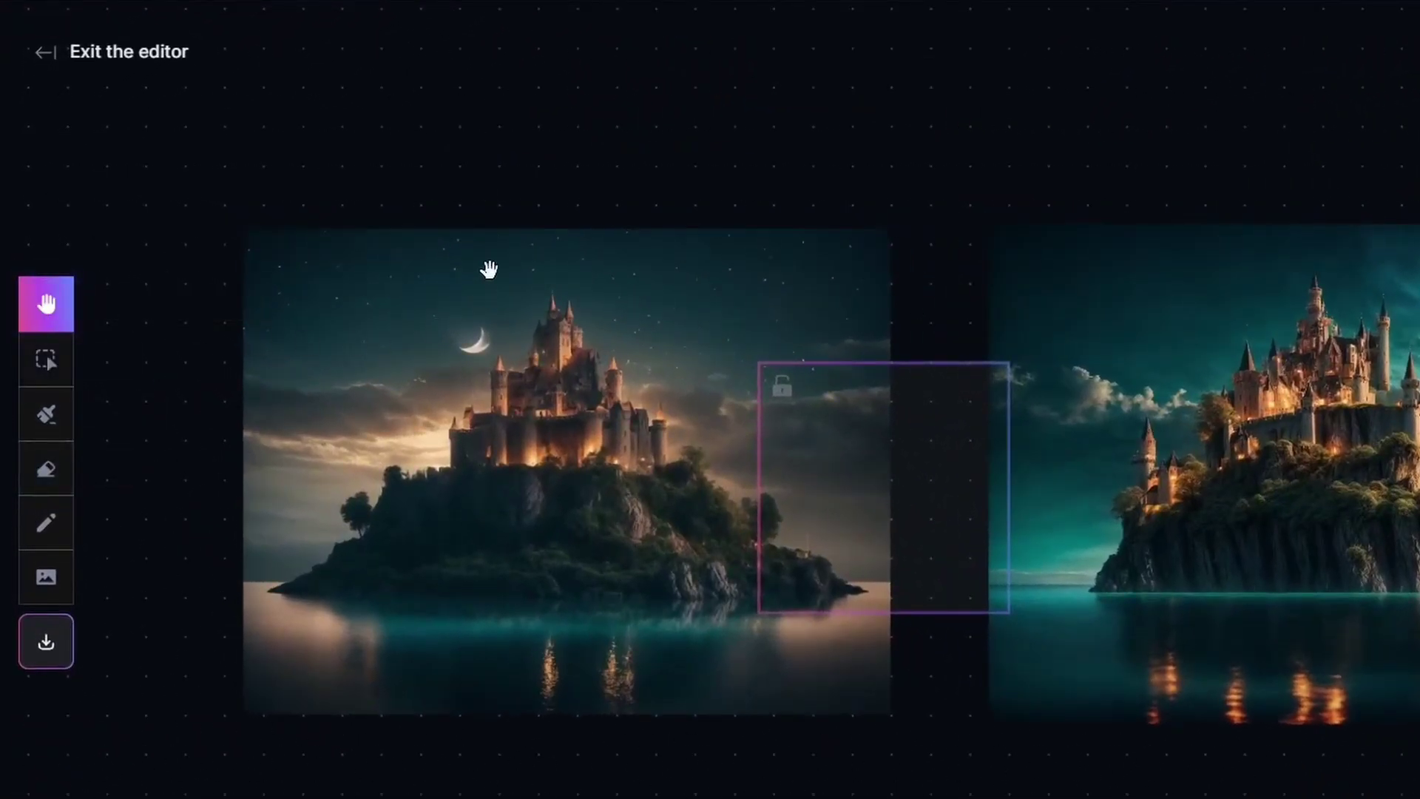
# Step: Pan around the canvas to view both castle images and return to the Select tool
pyautogui.moveTo(485, 269); pyautogui.dragTo(1020, 244)
pyautogui.moveTo(1027, 139); pyautogui.dragTo(532, 230)
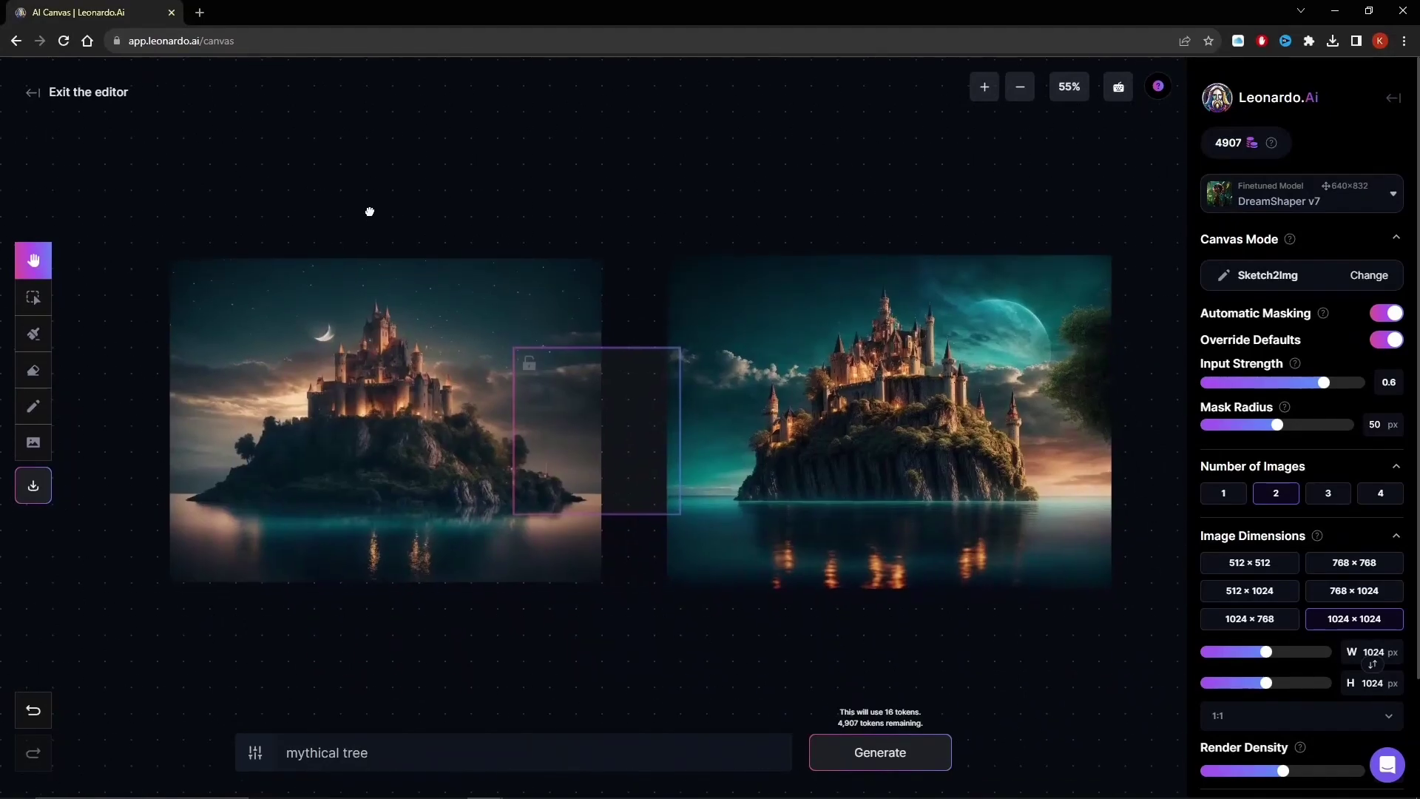
pyautogui.click(34, 334)
pyautogui.scroll(5, 584, 390)
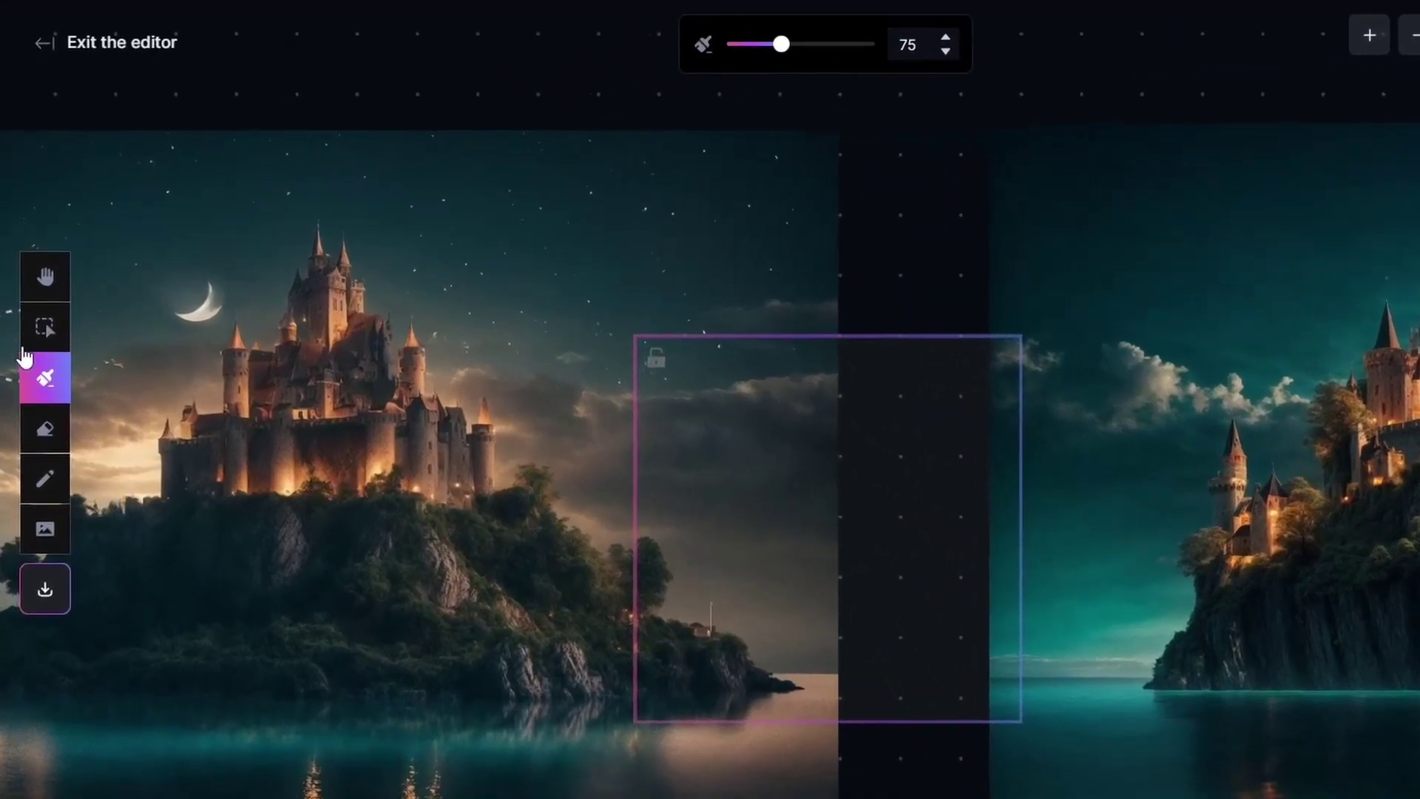
pyautogui.click(34, 297)
# Step: Move the generation frame over the gap and size it to 768 × 1536
pyautogui.moveTo(826, 321); pyautogui.dragTo(921, 321)
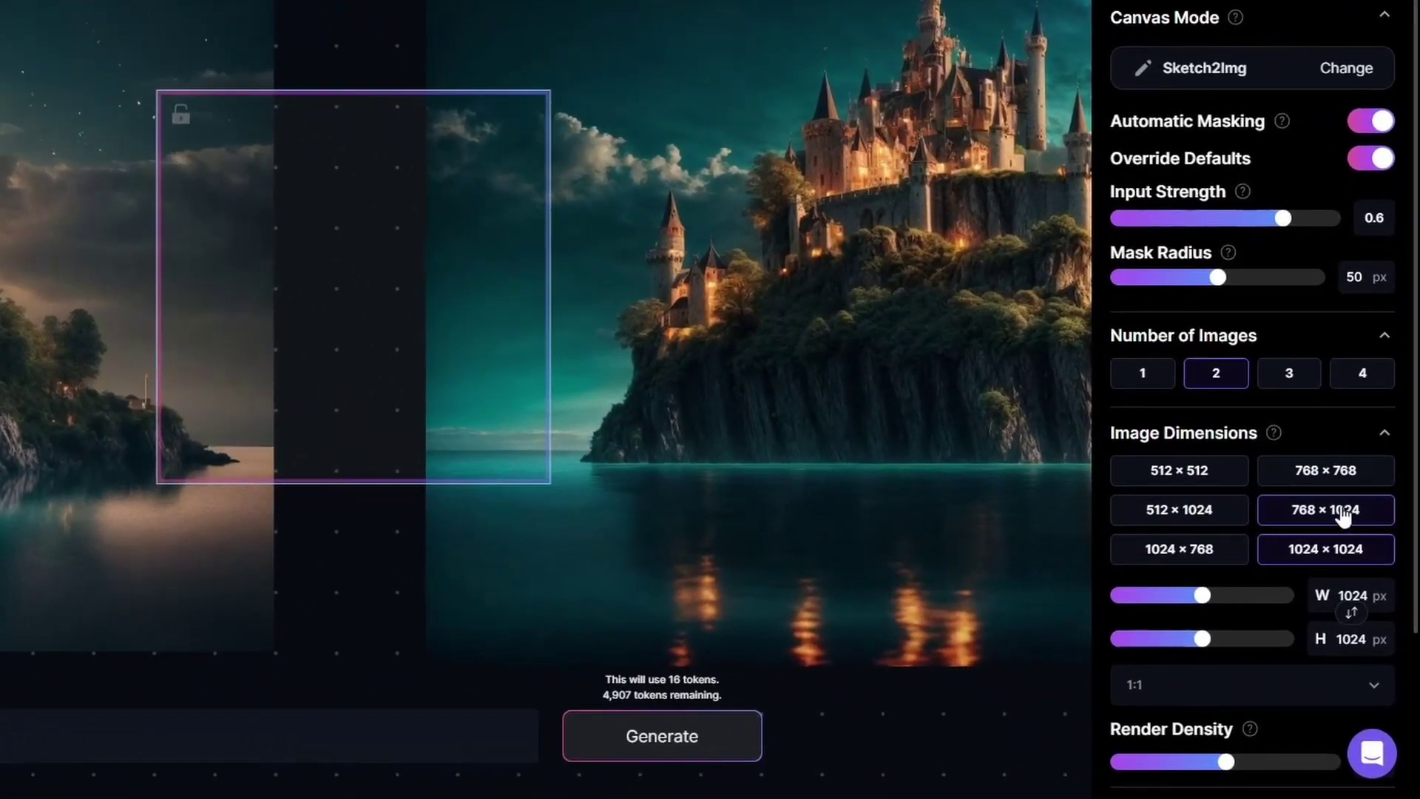
pyautogui.click(1334, 561)
pyautogui.click(1230, 556)
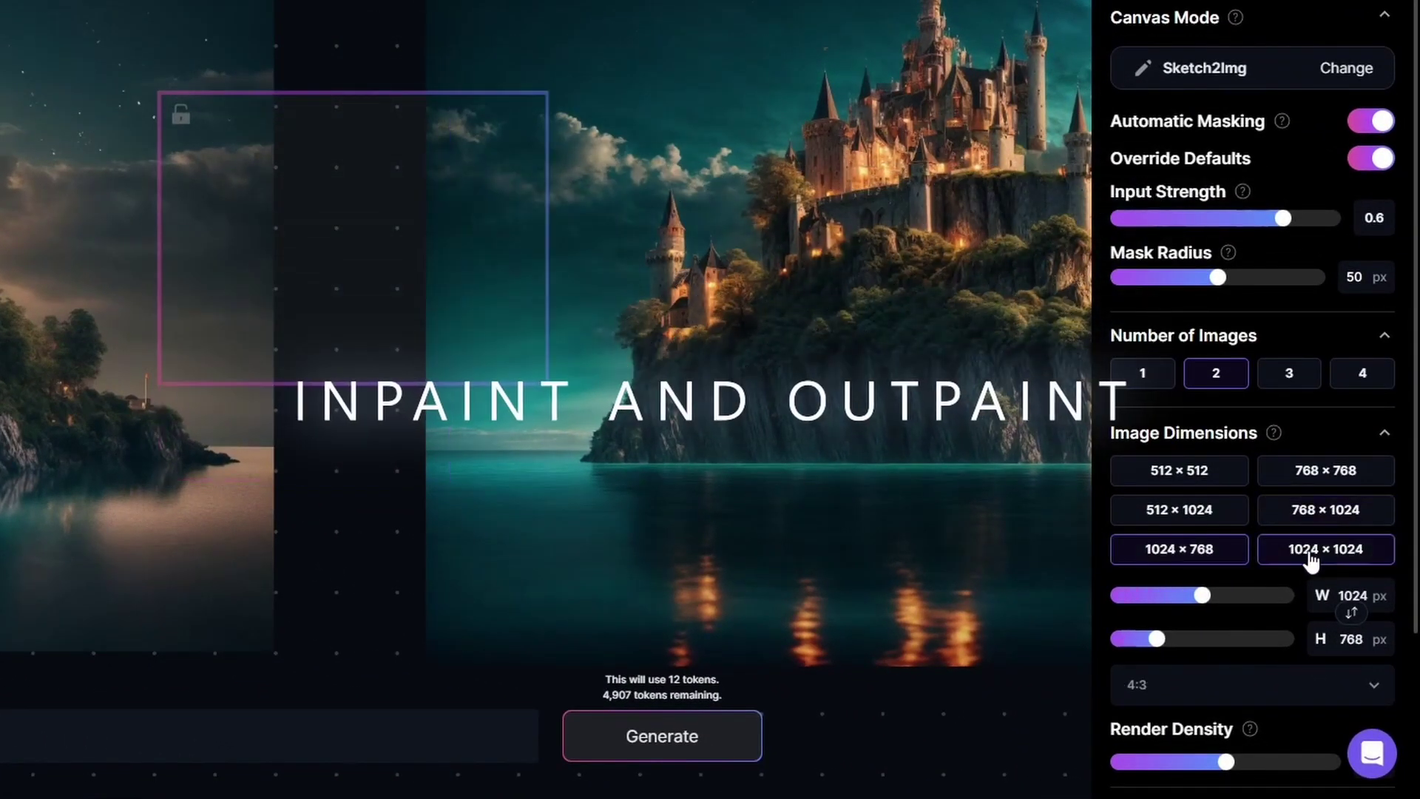
pyautogui.click(1315, 554)
pyautogui.click(1305, 508)
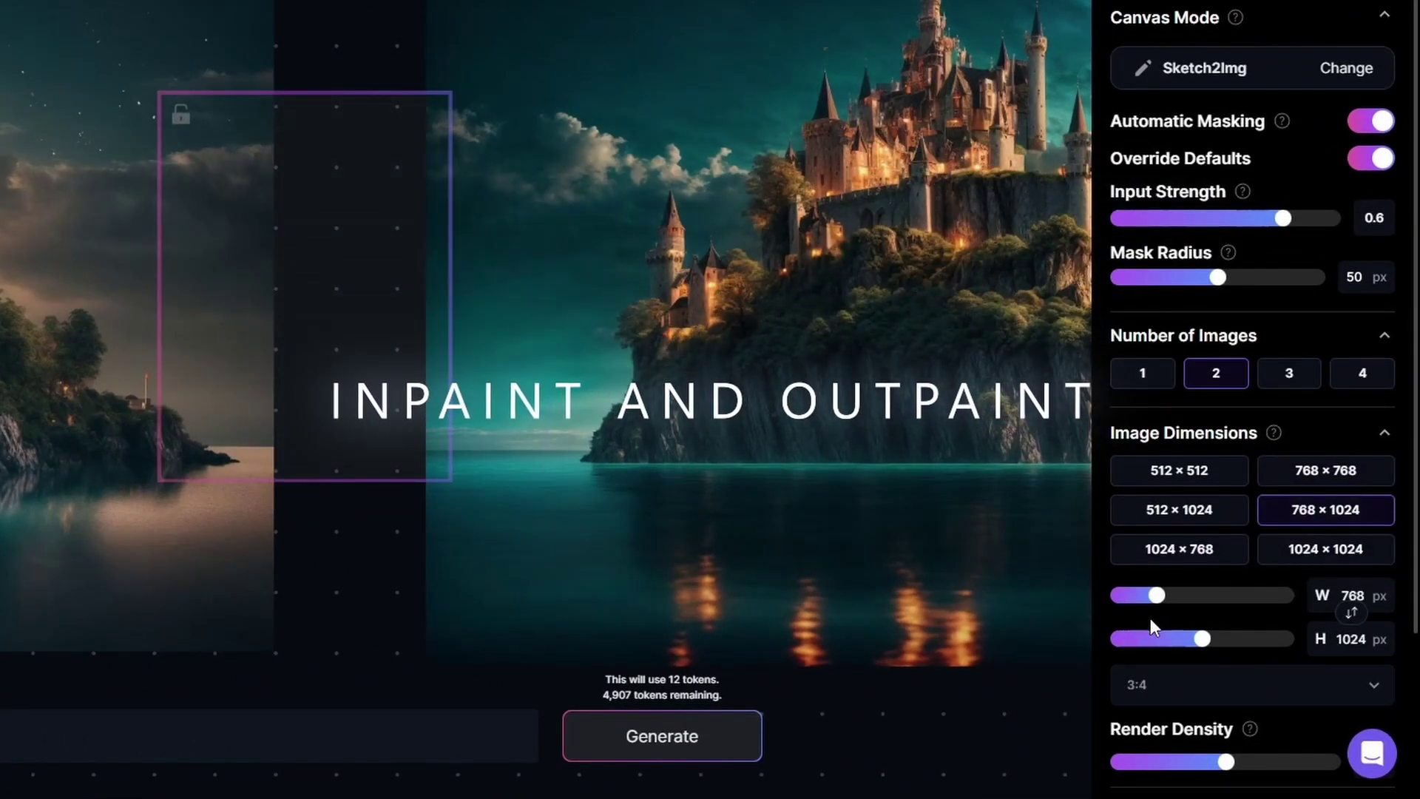
pyautogui.moveTo(1230, 645); pyautogui.dragTo(1293, 640)
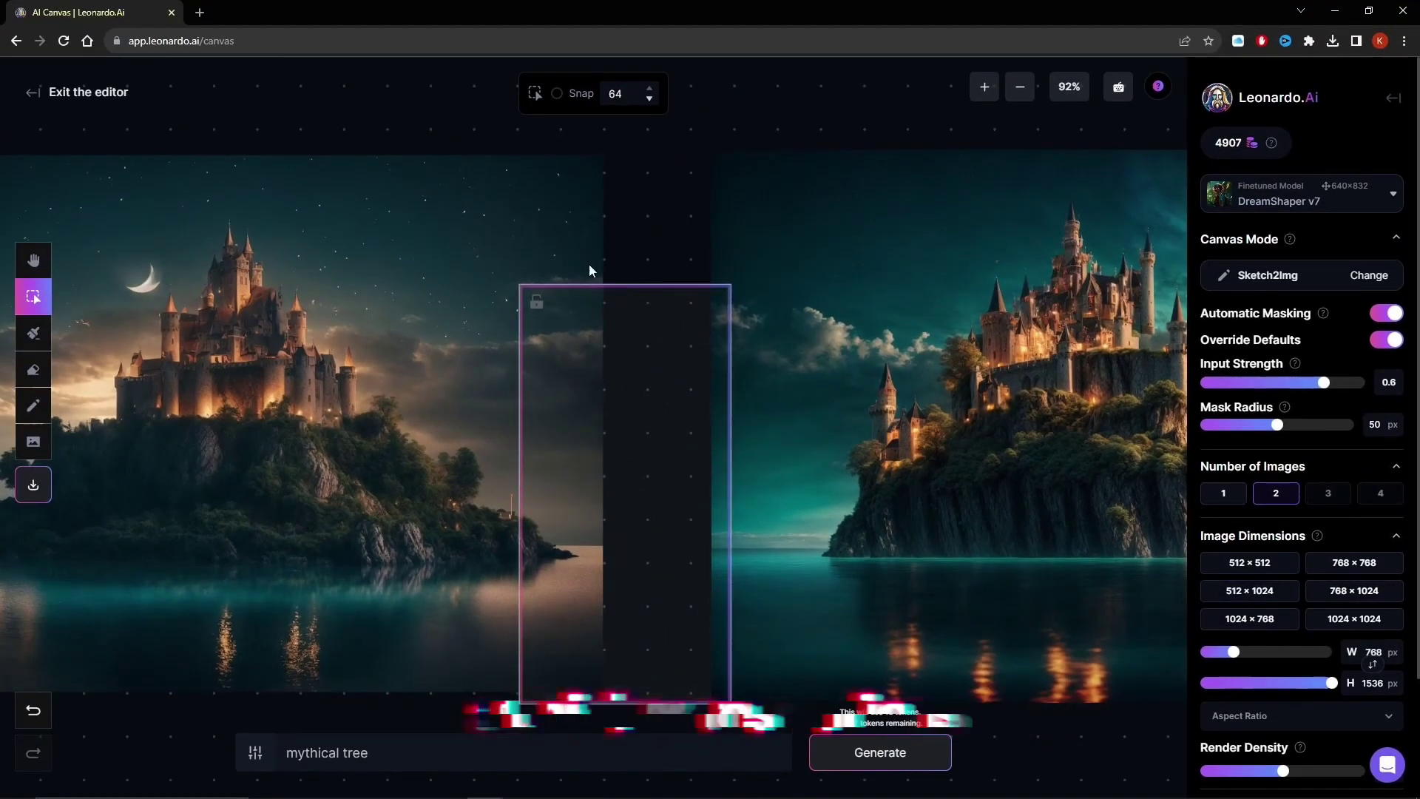
# Step: Scale down the left and right castle images and move them against the frame
pyautogui.click(600, 169)
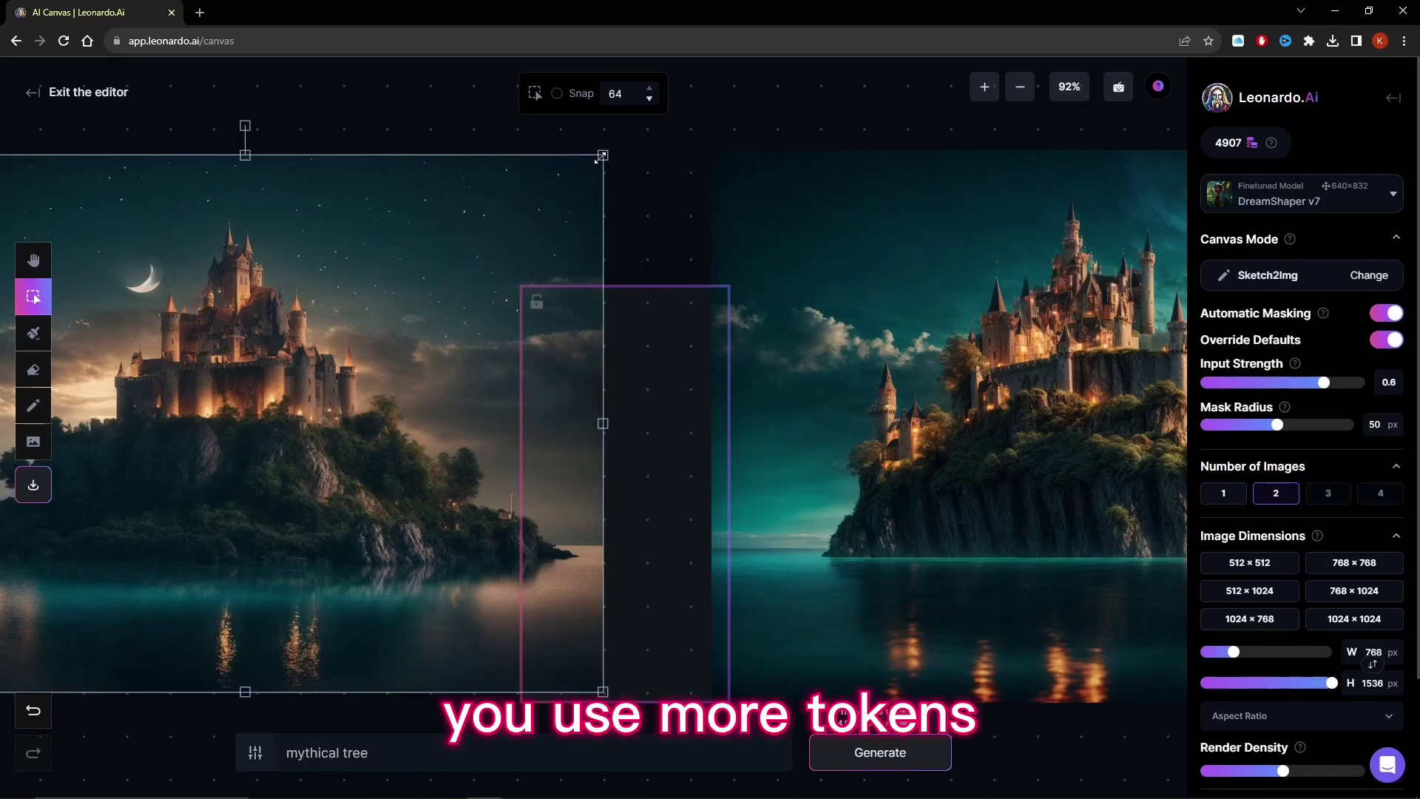
pyautogui.moveTo(603, 155); pyautogui.dragTo(466, 278)
pyautogui.moveTo(376, 335); pyautogui.dragTo(478, 361)
pyautogui.click(720, 159)
pyautogui.moveTo(720, 159); pyautogui.dragTo(858, 288)
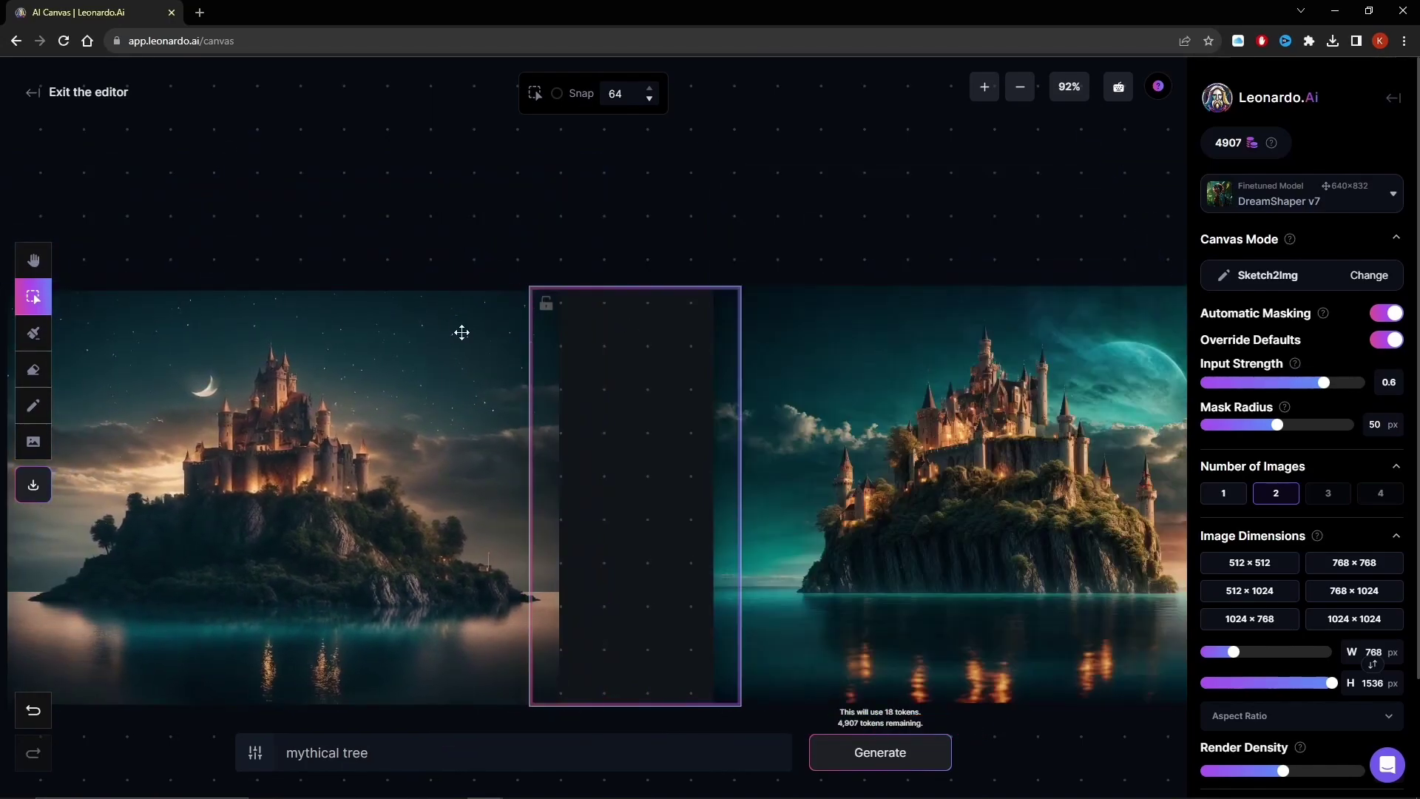
# Step: Paint a mask over the frame's lower part and bring up the canvas mode choices
pyautogui.click(34, 333)
pyautogui.moveTo(578, 594); pyautogui.dragTo(677, 609)
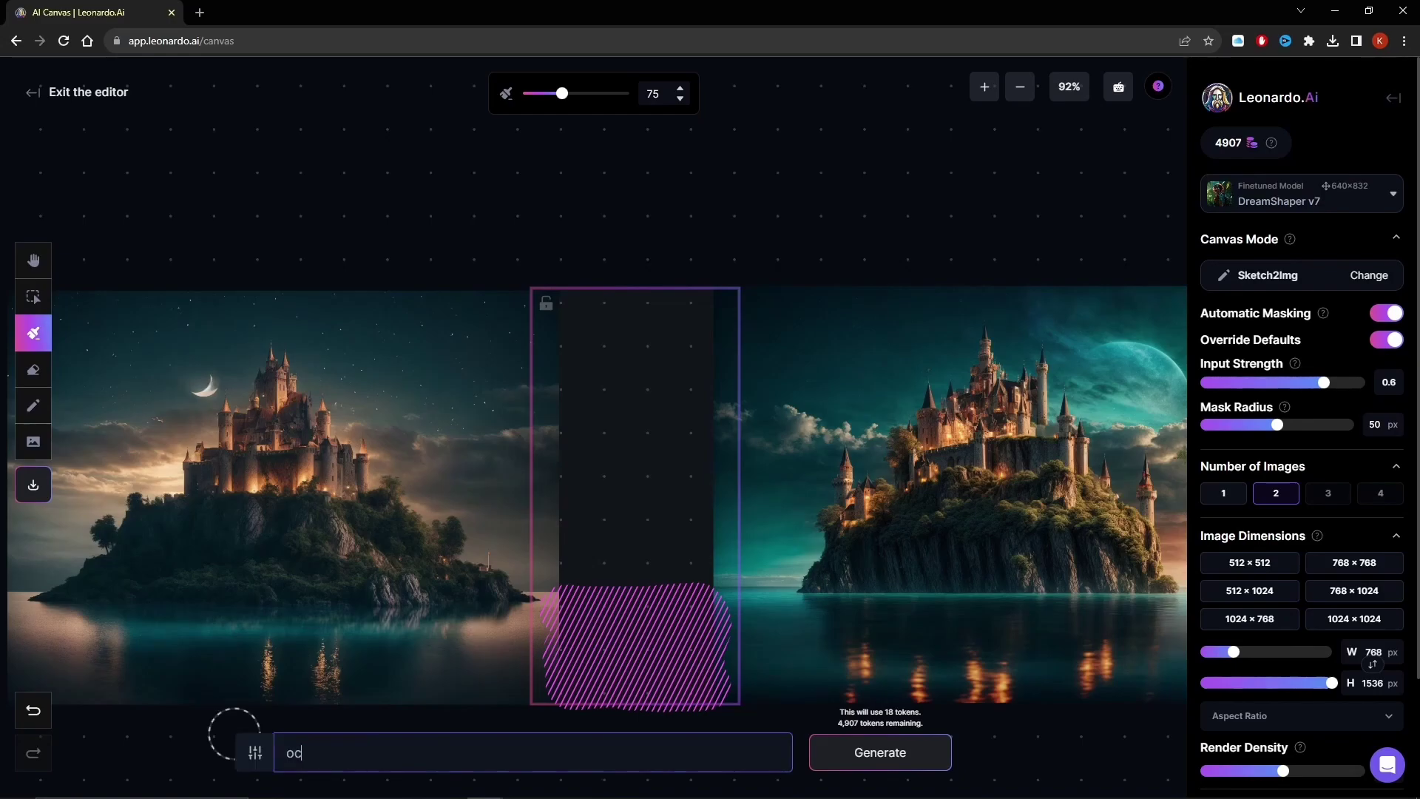
pyautogui.scroll(-1, 936, 246)
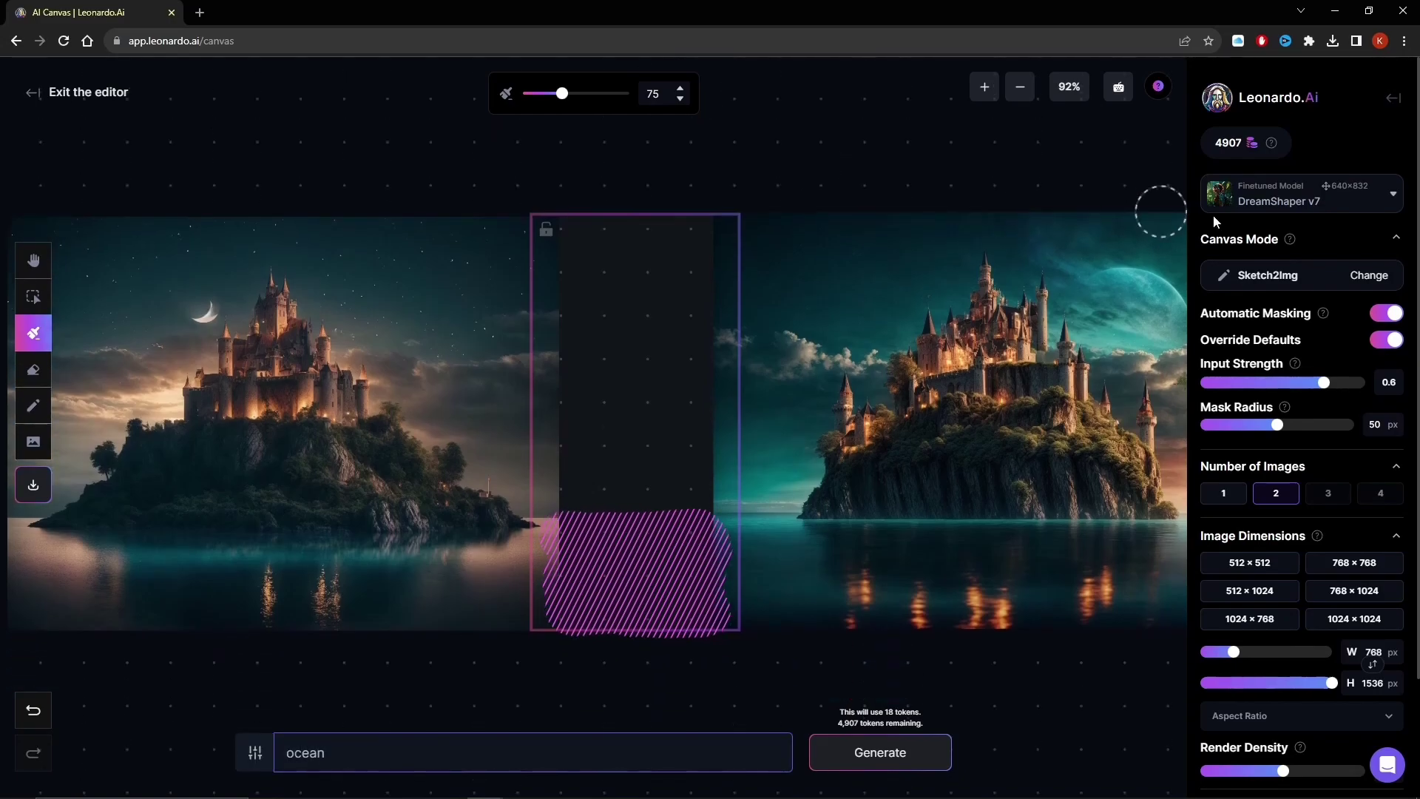
pyautogui.click(1369, 274)
# Step: In Inpaint / Outpaint mode, generate a fill, accept result 2/2, then mask a thin seam strip
pyautogui.click(623, 443)
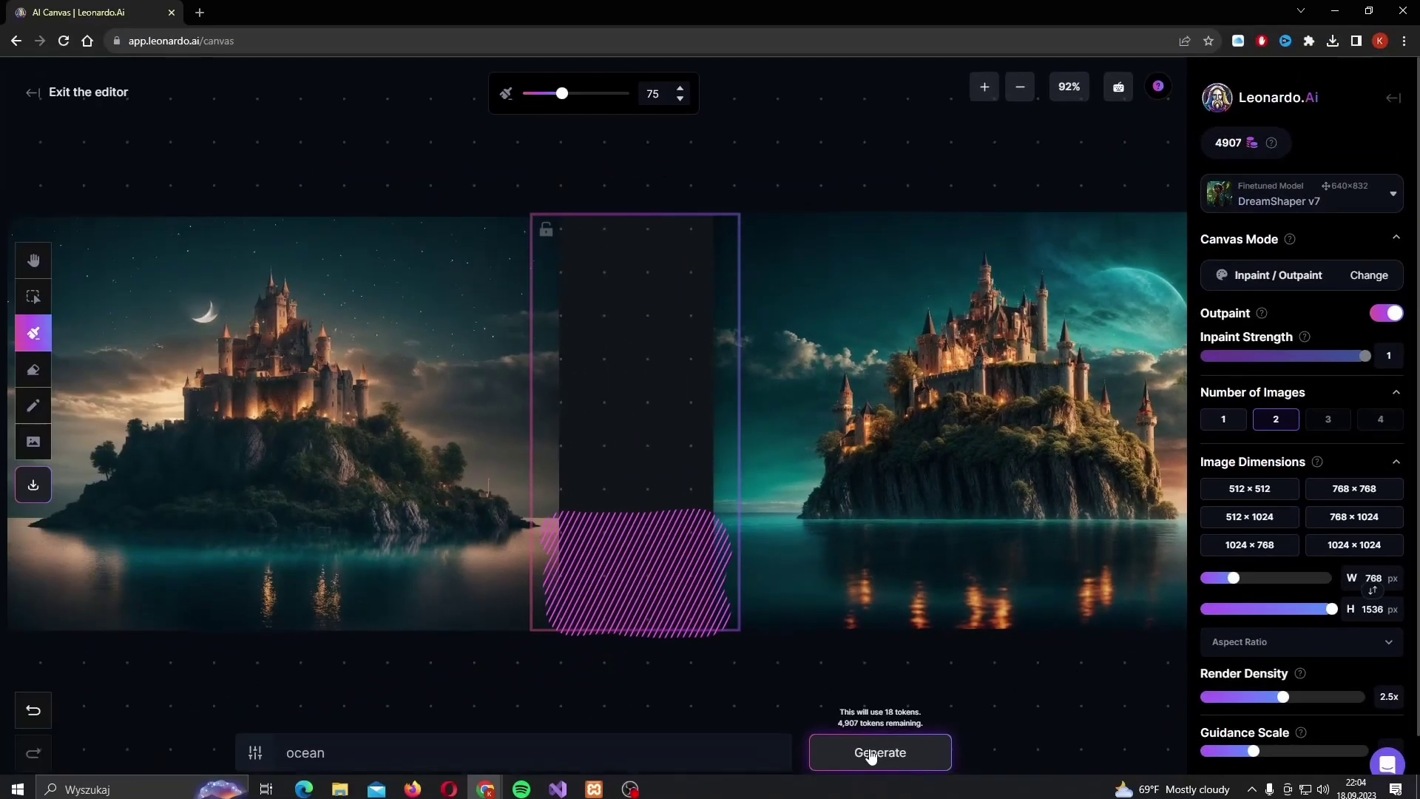
pyautogui.click(869, 751)
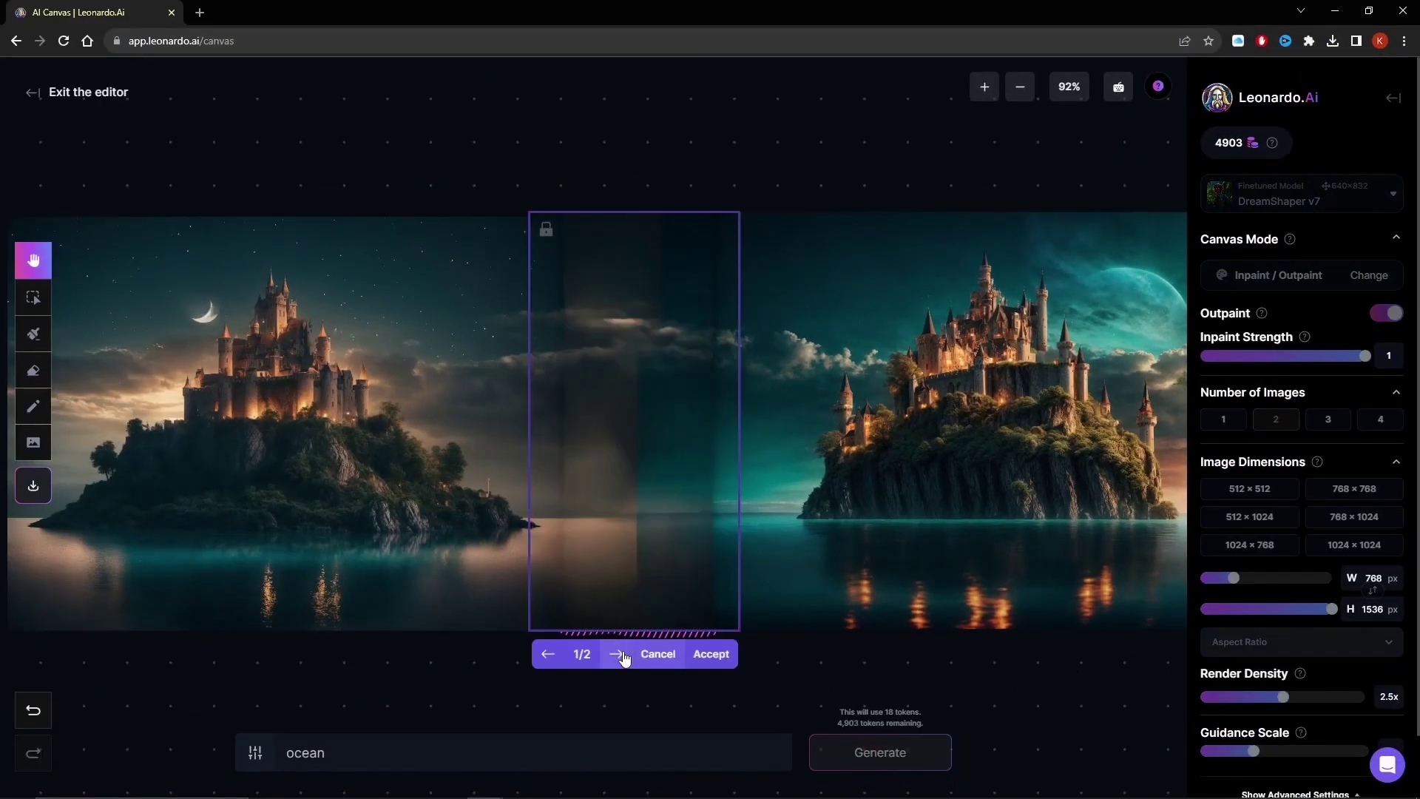
pyautogui.click(618, 654)
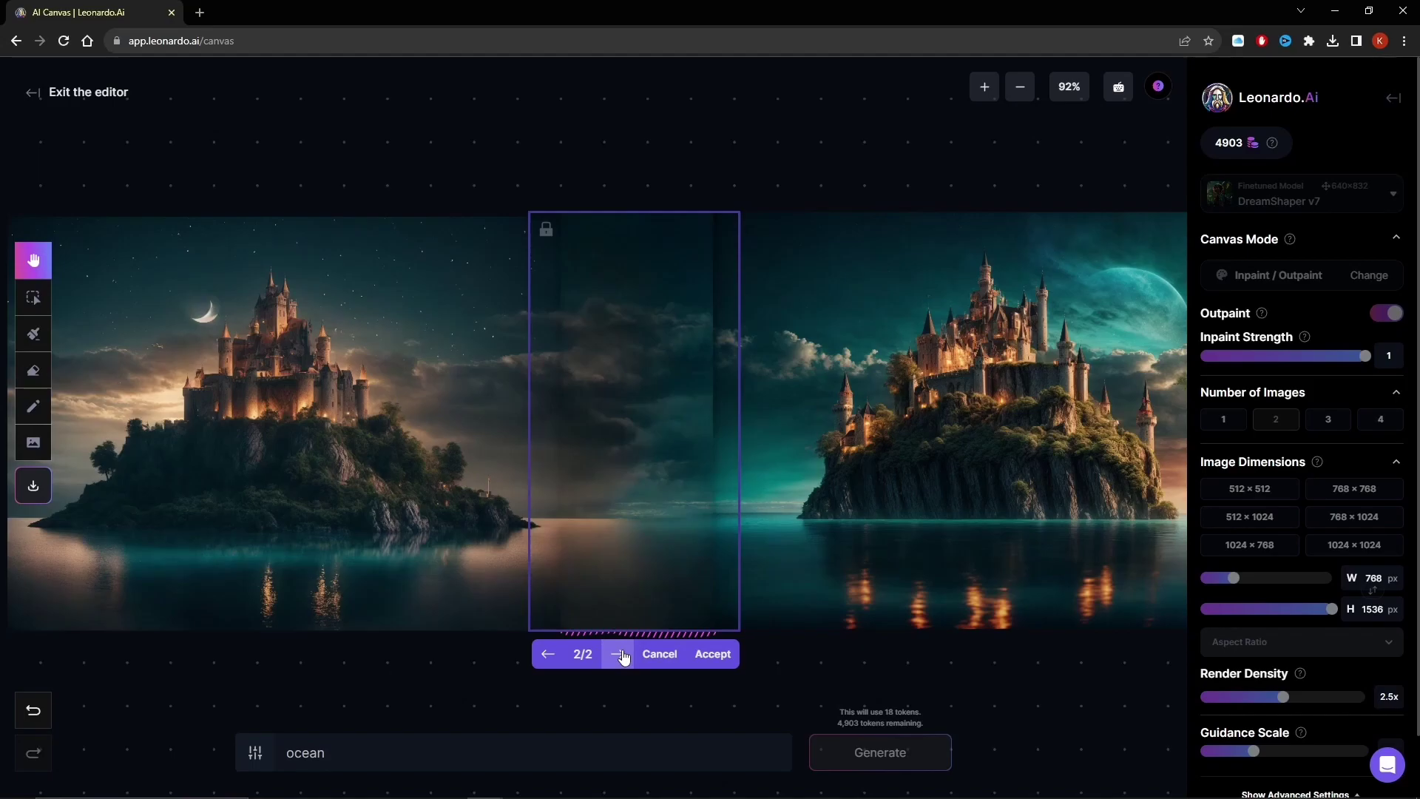
pyautogui.click(712, 654)
pyautogui.click(34, 332)
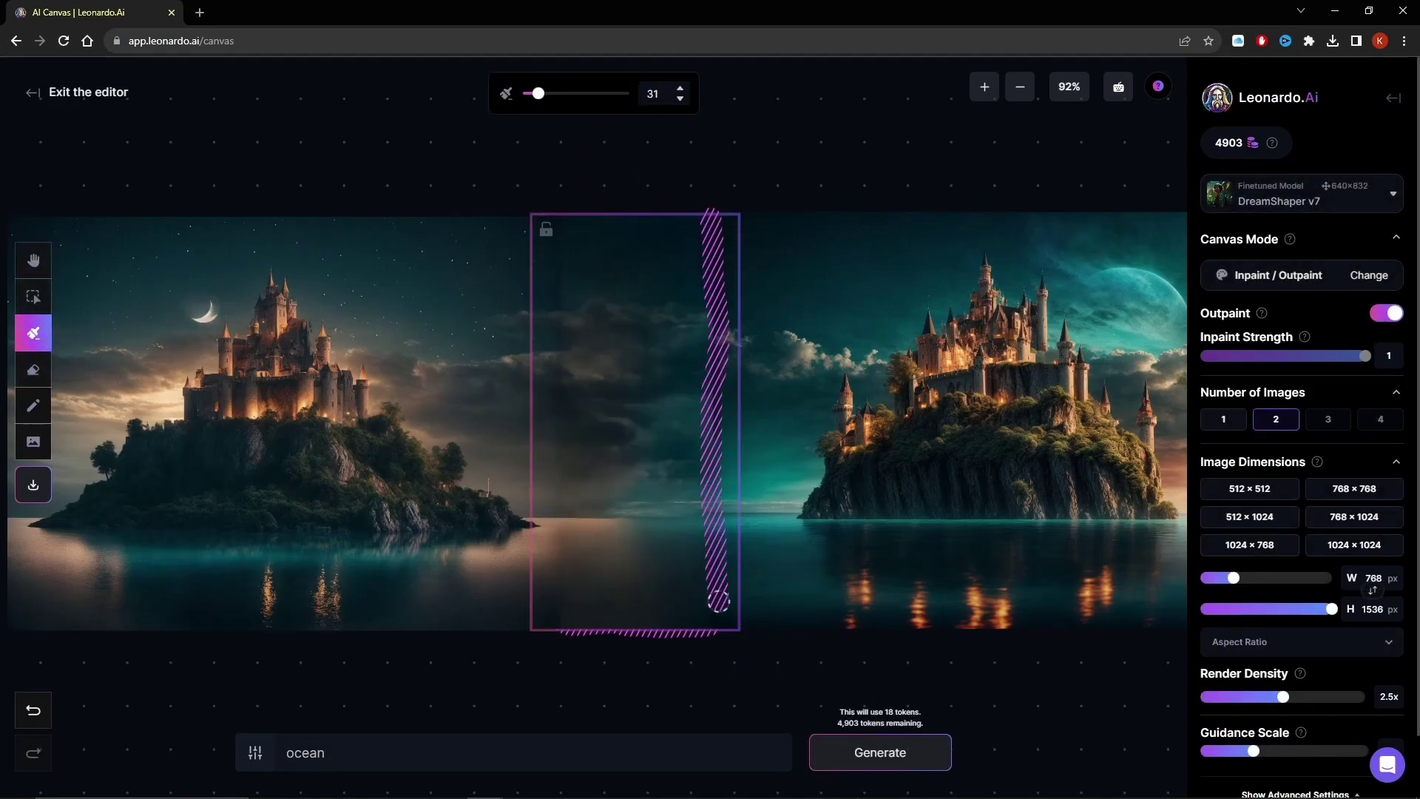
pyautogui.click(33, 296)
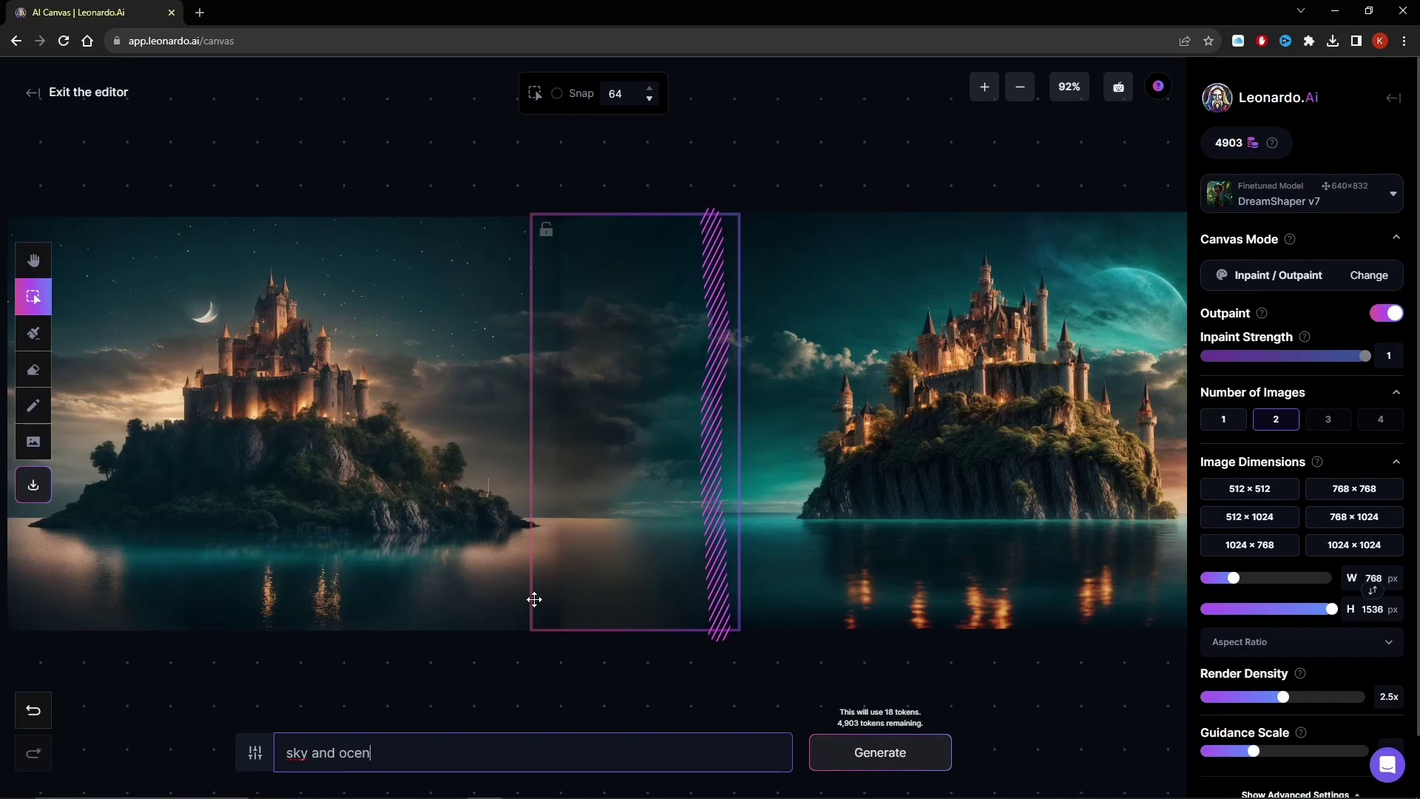
# Step: Set the prompt to 'FIT into background', generate, discard the first result and accept a regenerated fill
pyautogui.write('castle')
pyautogui.hotkey('ctrl', 'a')
pyautogui.press('BackSpace')
pyautogui.write('FIT into background')
pyautogui.press('Return')
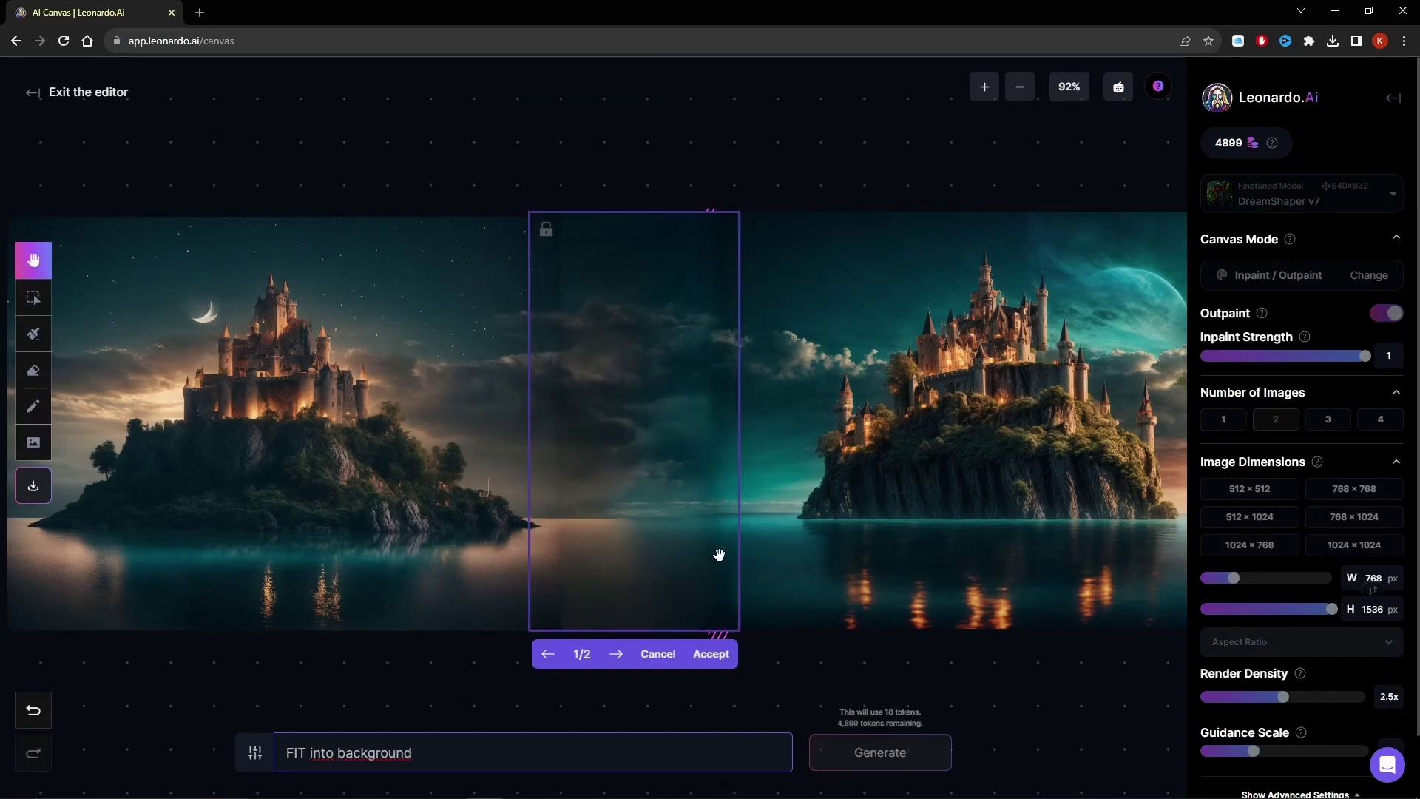
pyautogui.scroll(1, 741, 288)
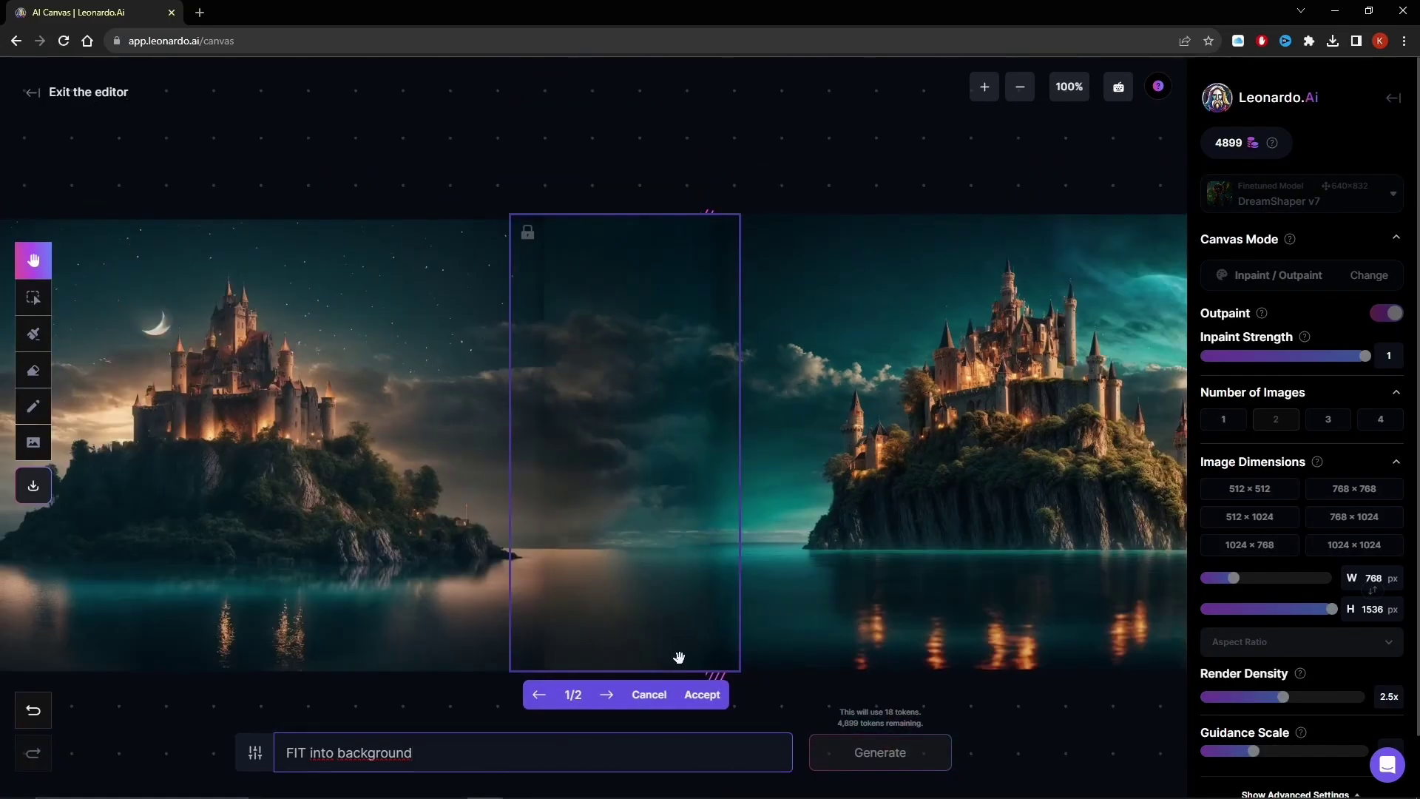
pyautogui.click(649, 695)
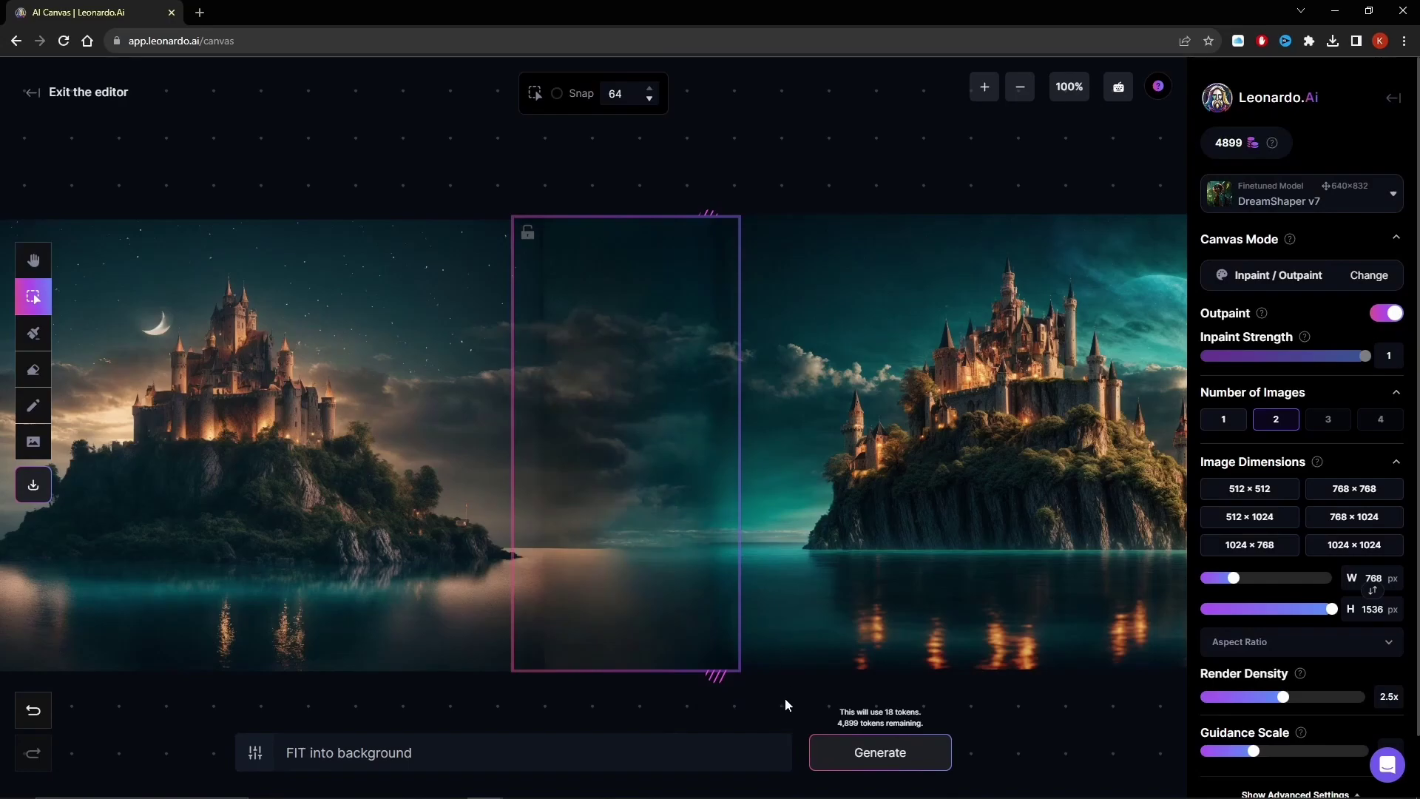
pyautogui.press('Return')
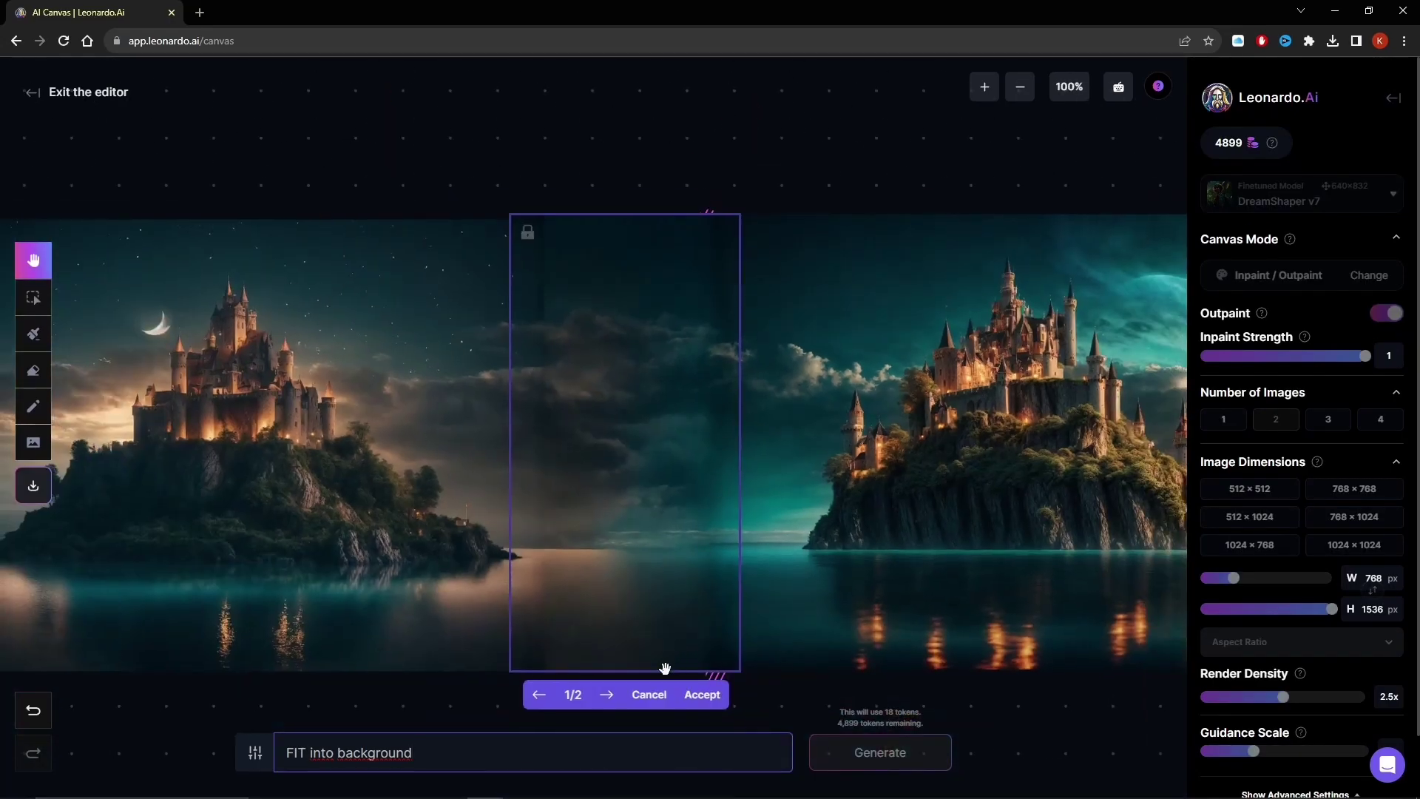
pyautogui.click(698, 699)
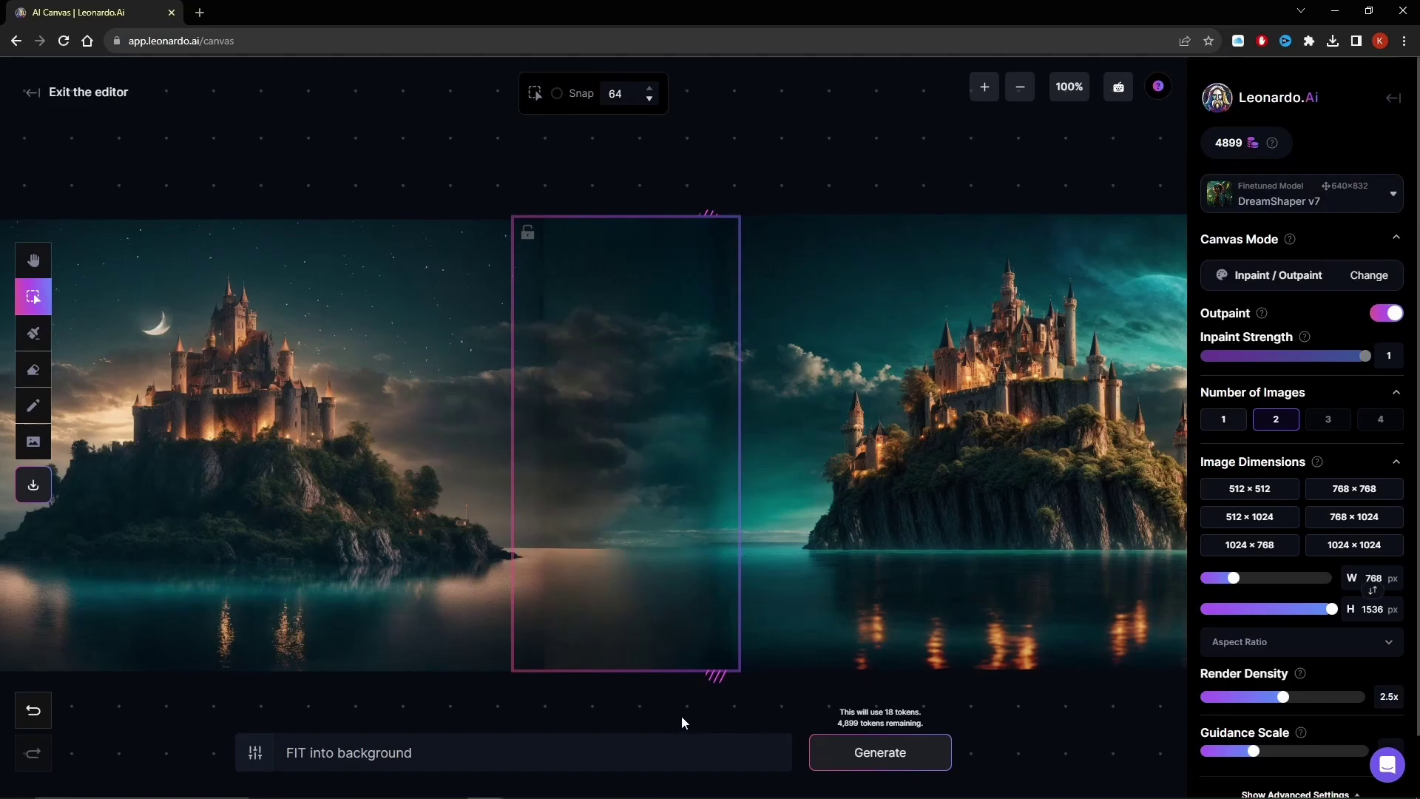
# Step: Erase the seam, then step through the generated 'ocean and sky' fills and accept one
pyautogui.scroll(-1, 705, 394)
pyautogui.click(33, 370)
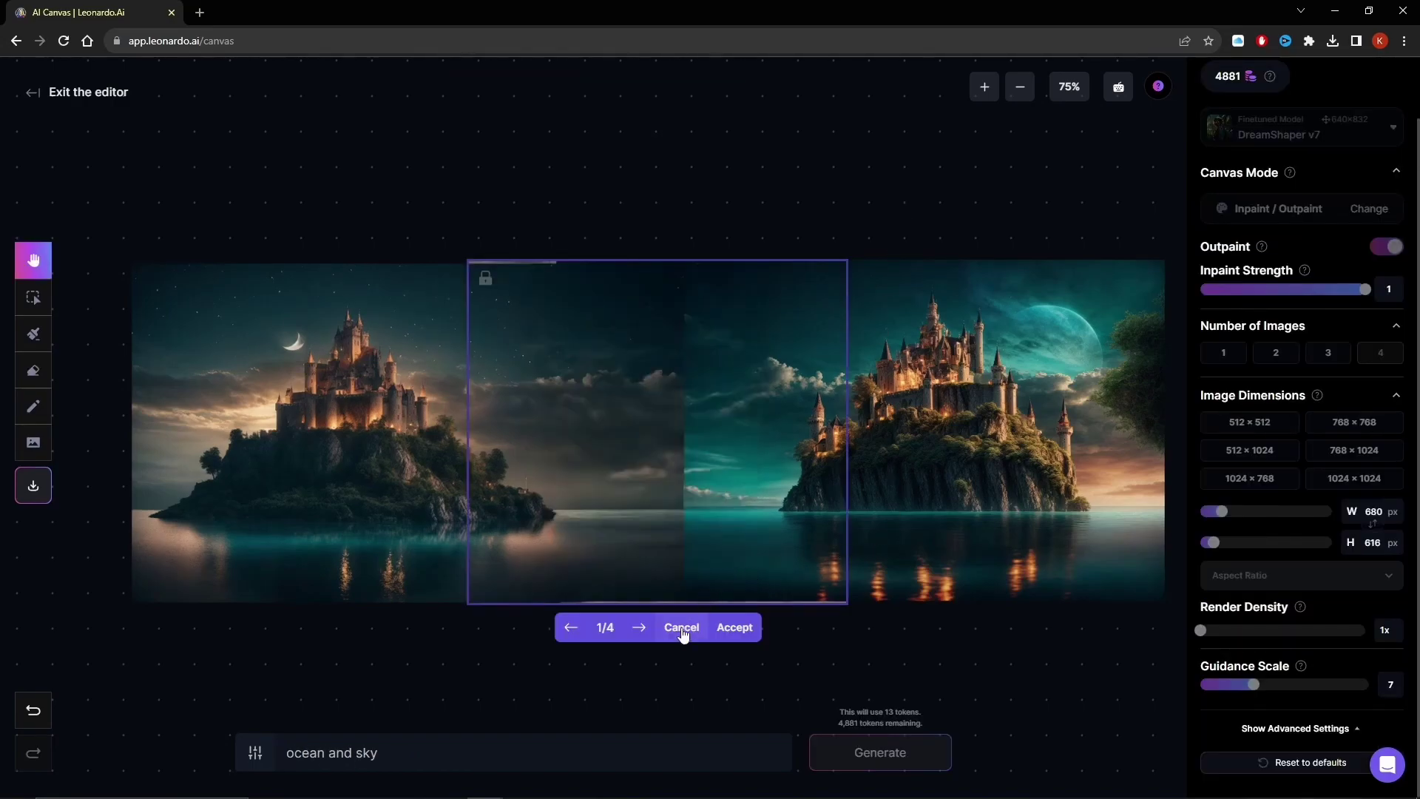
pyautogui.click(638, 627)
pyautogui.click(639, 627)
pyautogui.scroll(3, 645, 666)
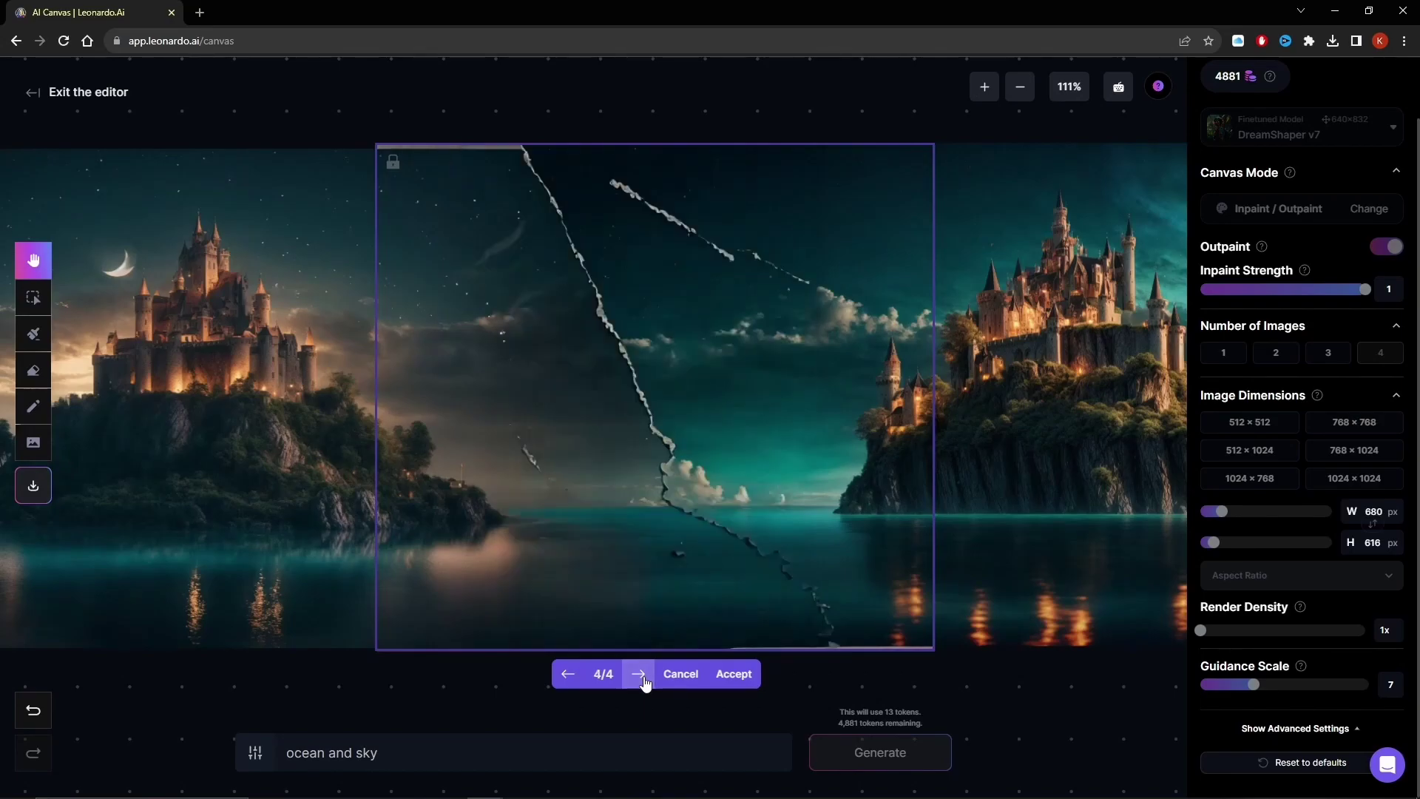
pyautogui.click(733, 673)
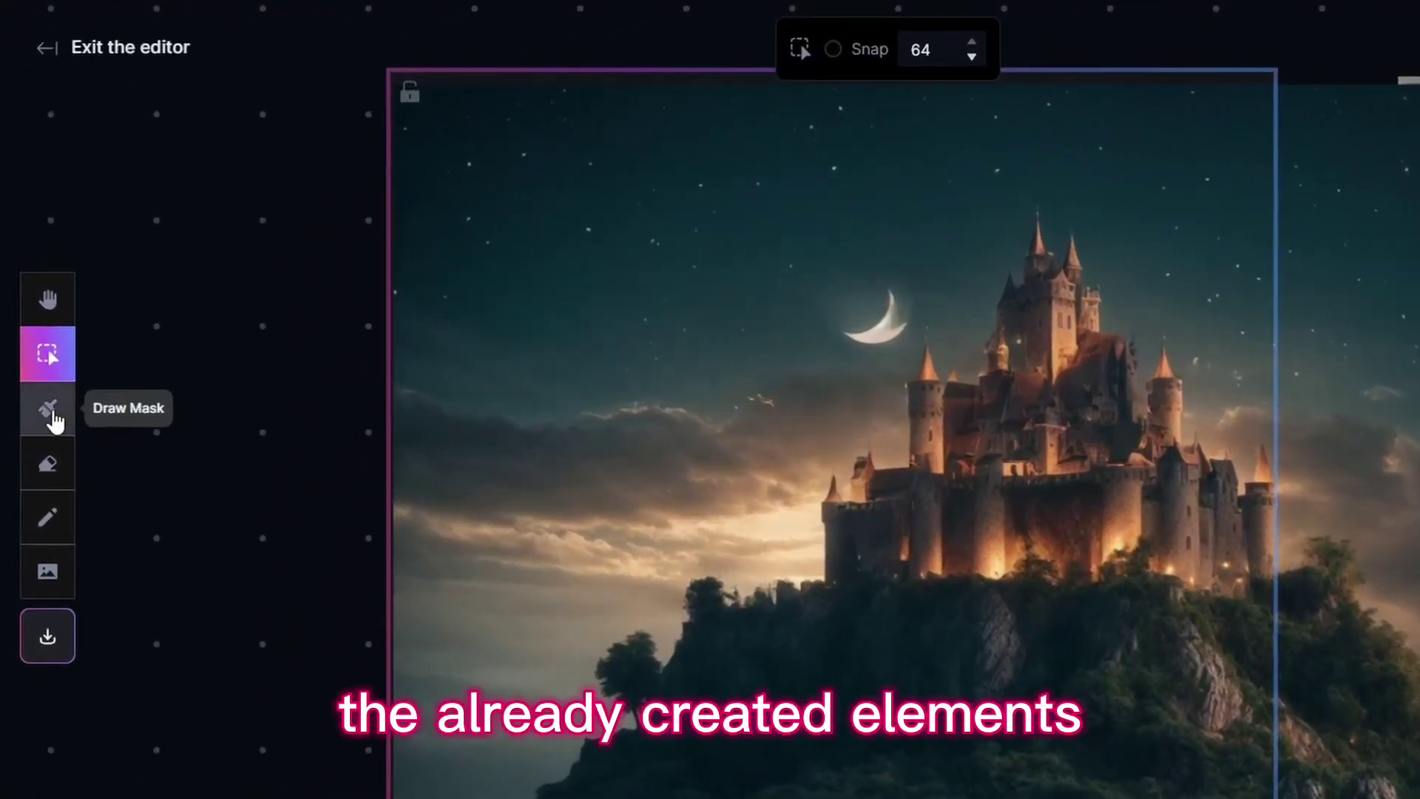
# Step: Mask the upper-left sky and preview the four generated variants, ending on the cloudy one
pyautogui.click(50, 414)
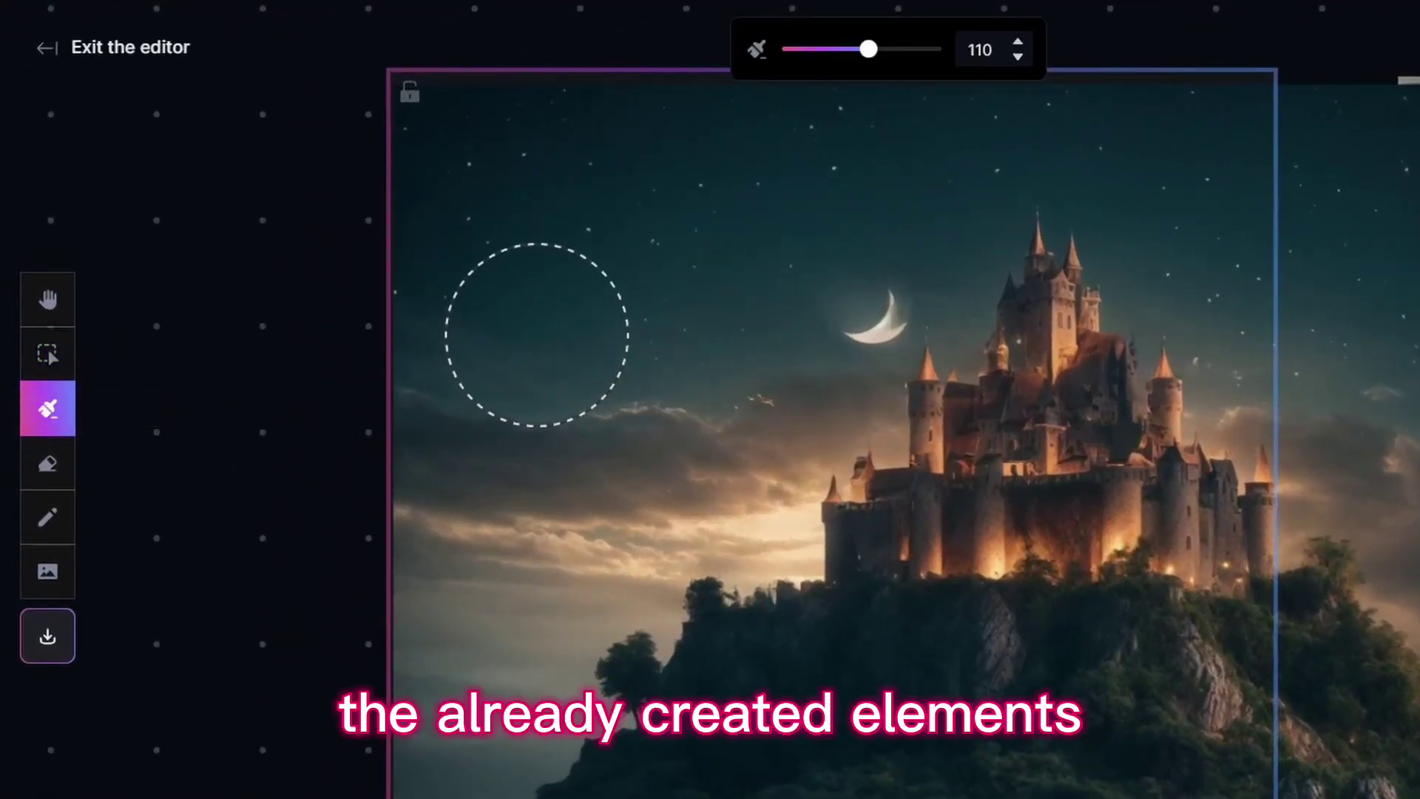
pyautogui.moveTo(459, 326)
pyautogui.mouseDown()
pyautogui.moveTo(666, 229)
pyautogui.moveTo(704, 161)
pyautogui.moveTo(517, 151)
pyautogui.moveTo(434, 224)
pyautogui.moveTo(516, 228)
pyautogui.mouseUp()
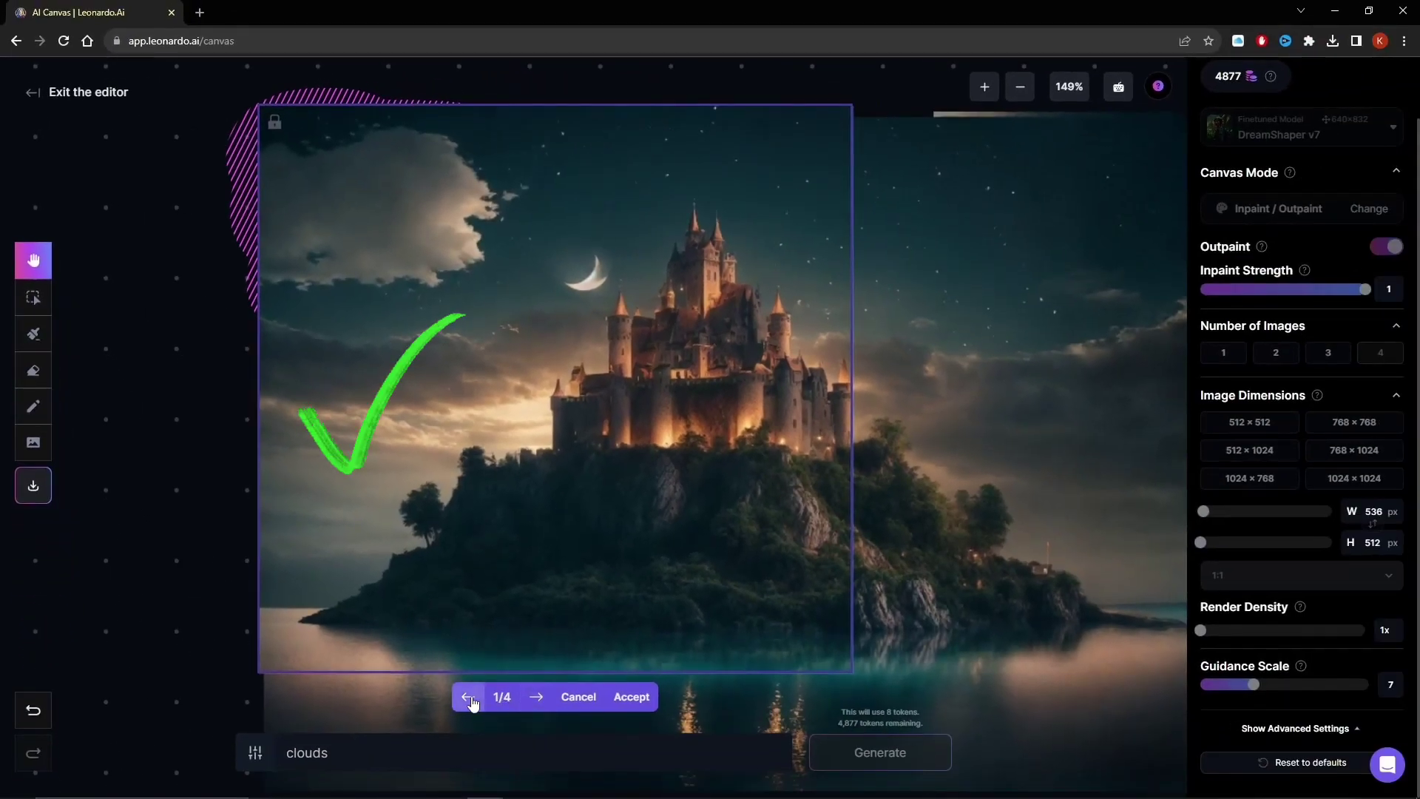
pyautogui.click(470, 697)
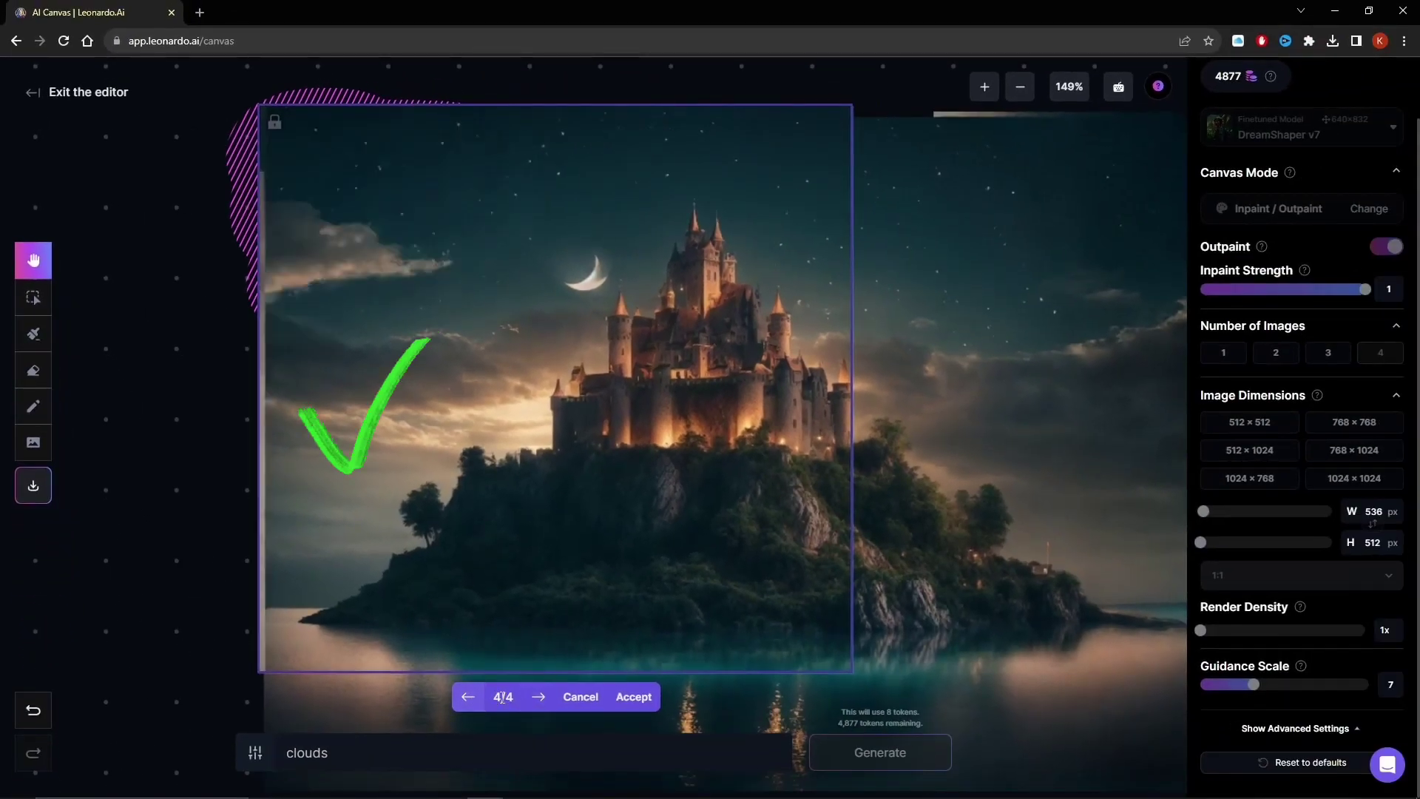
pyautogui.click(538, 699)
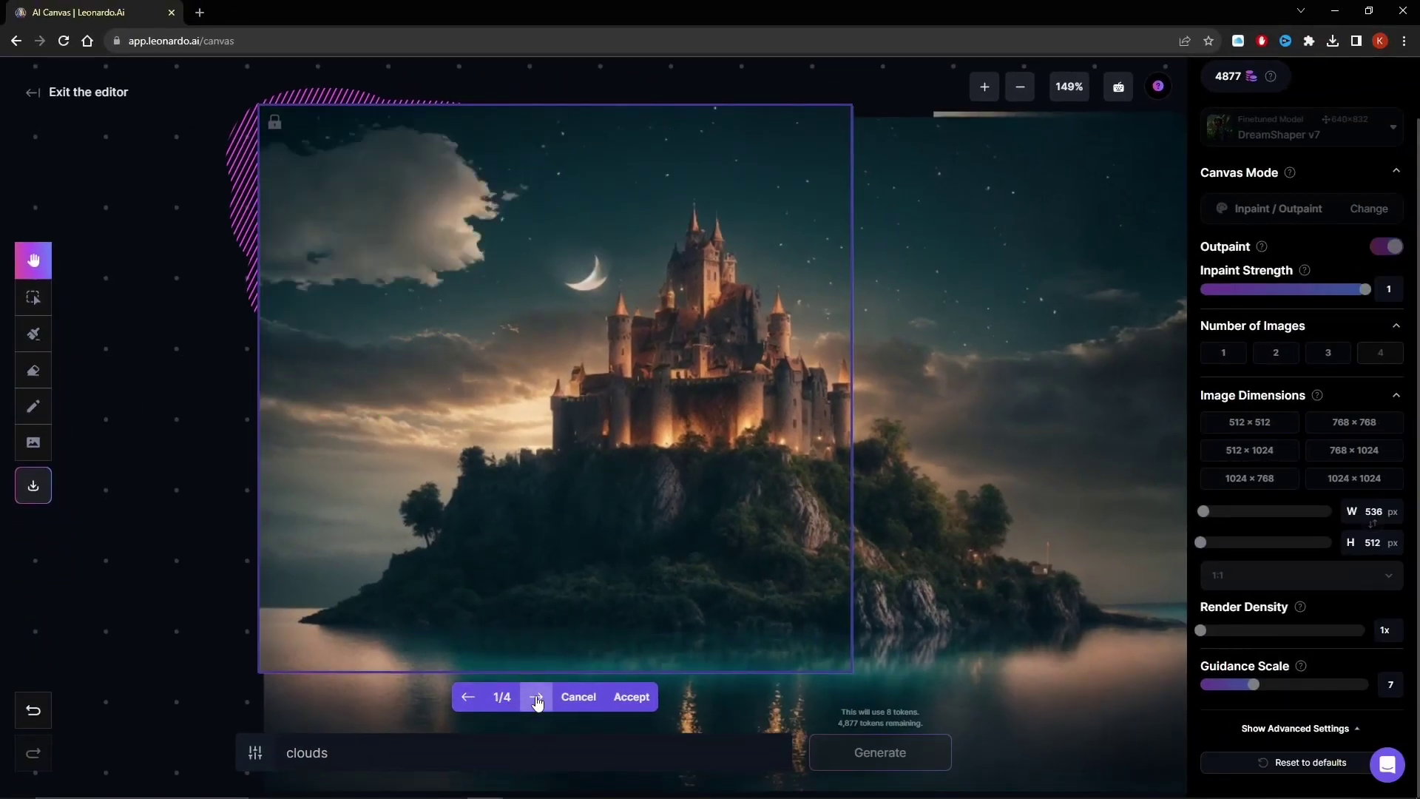
pyautogui.click(538, 698)
pyautogui.click(538, 698)
pyautogui.click(538, 699)
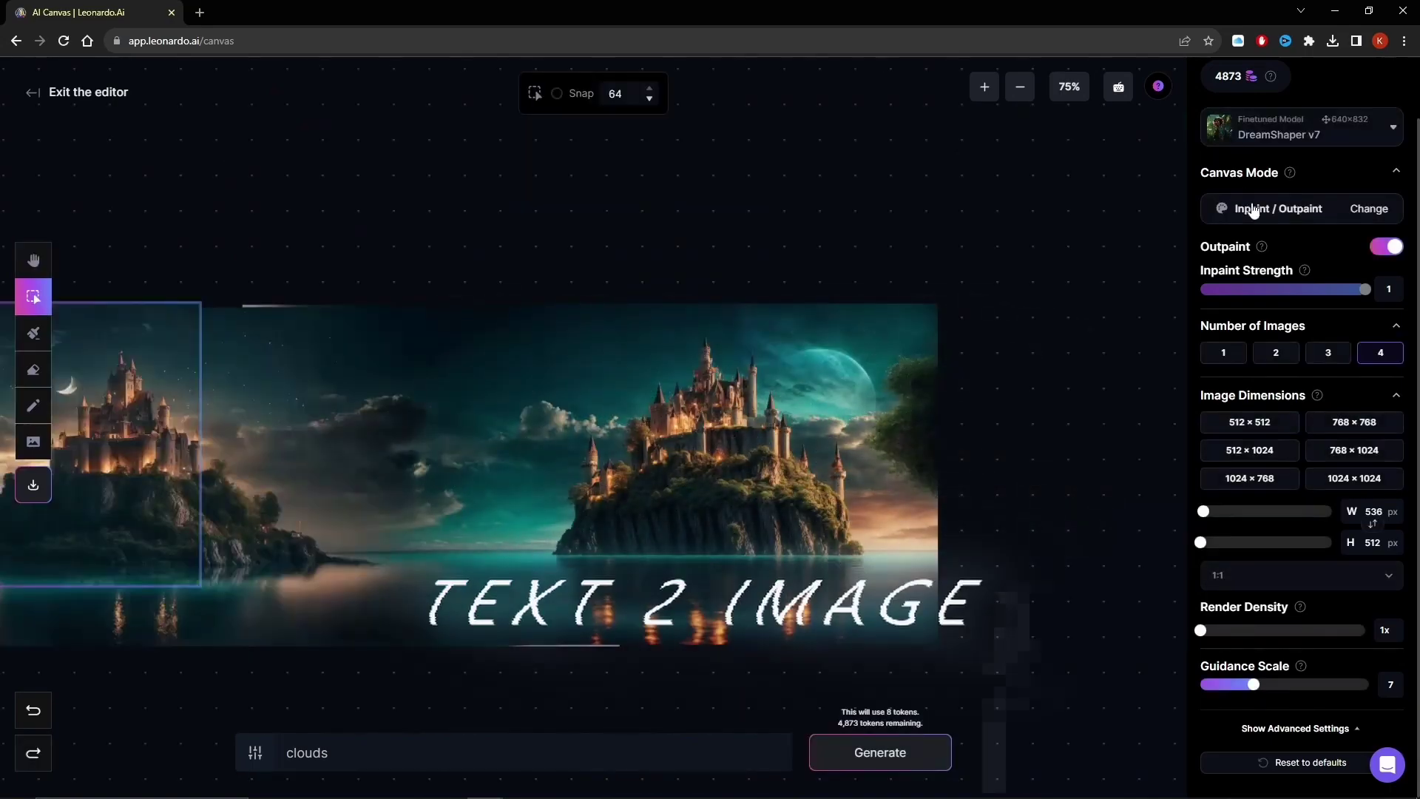
pyautogui.click(1252, 208)
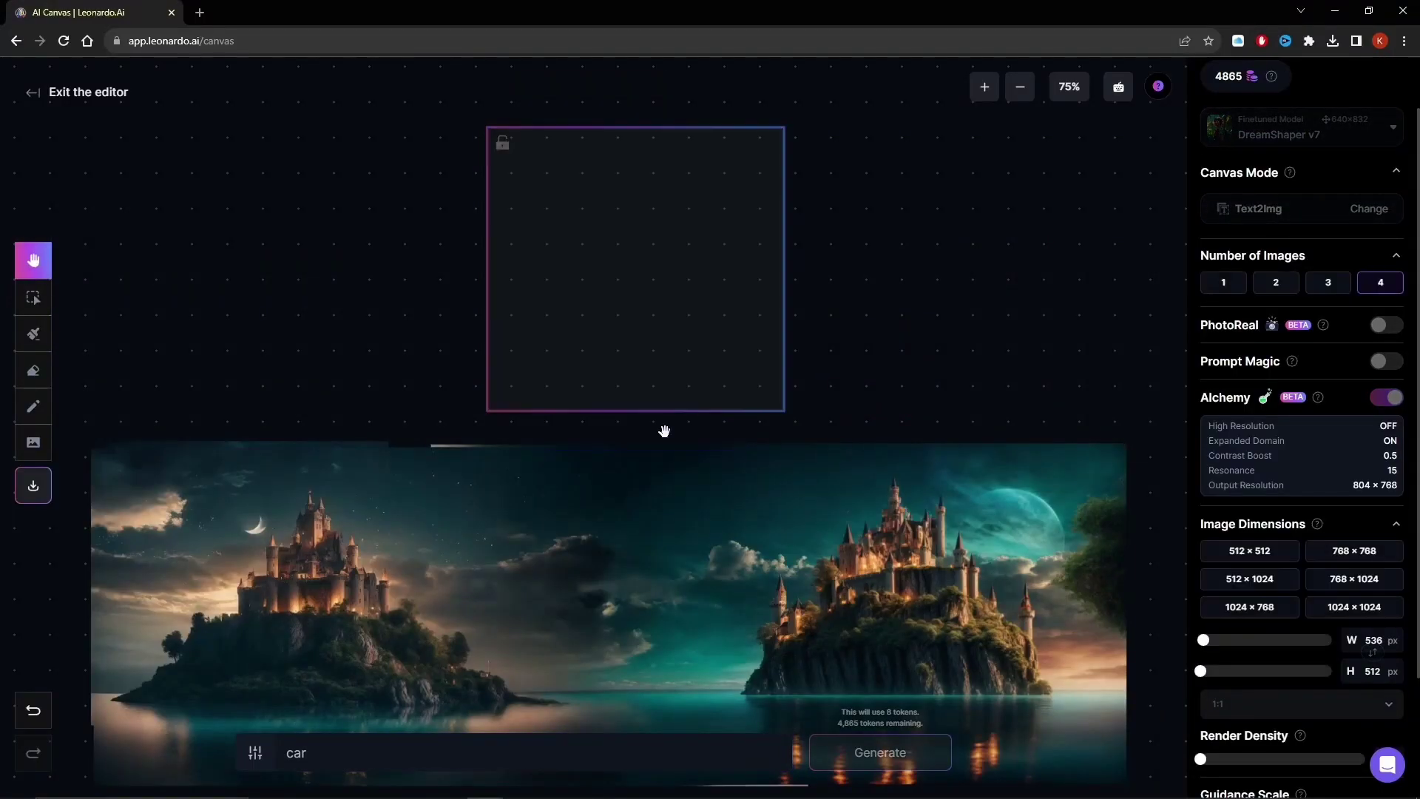
# Step: In Text2Img mode, drag the empty frame into place and view the next generated sky result
pyautogui.moveTo(612, 427); pyautogui.dragTo(611, 584)
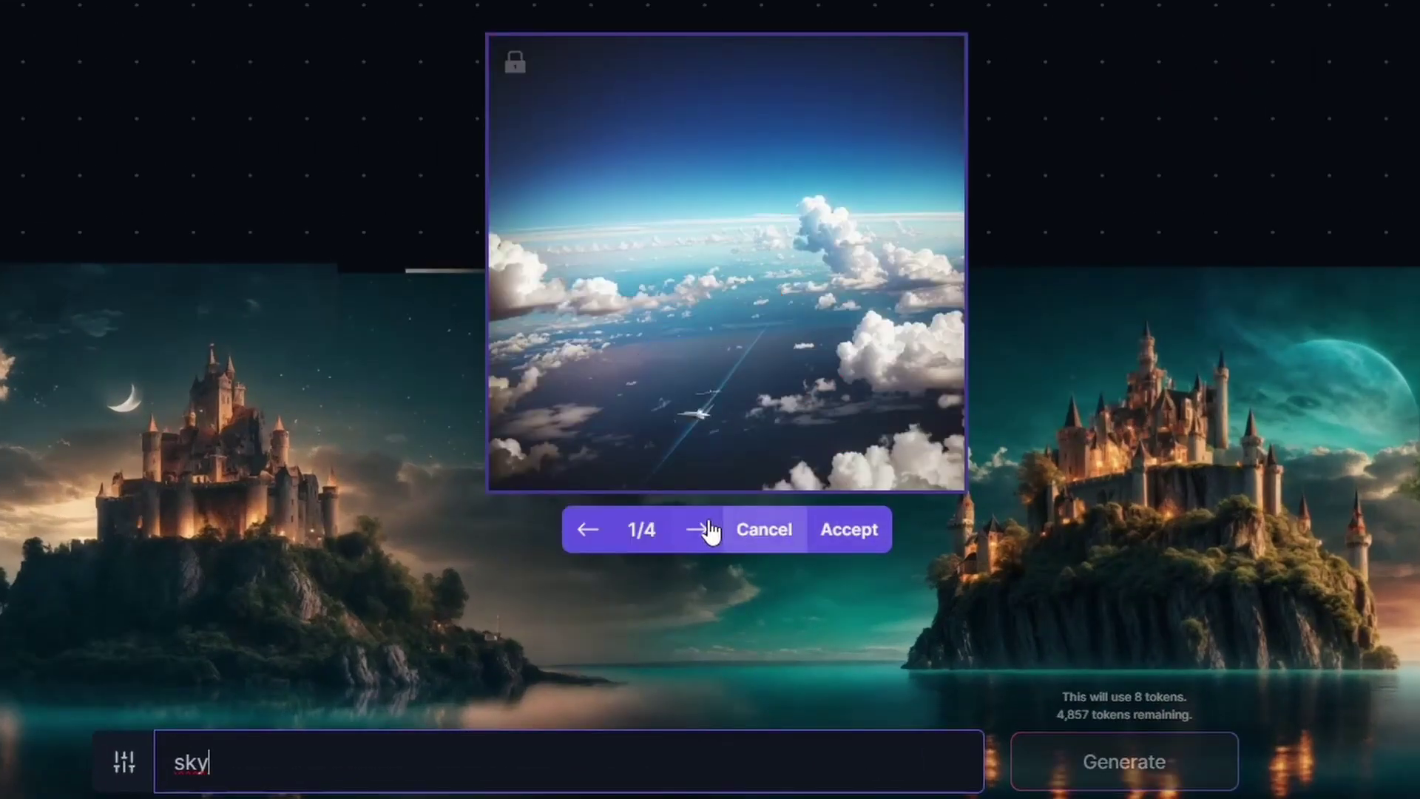
pyautogui.click(696, 529)
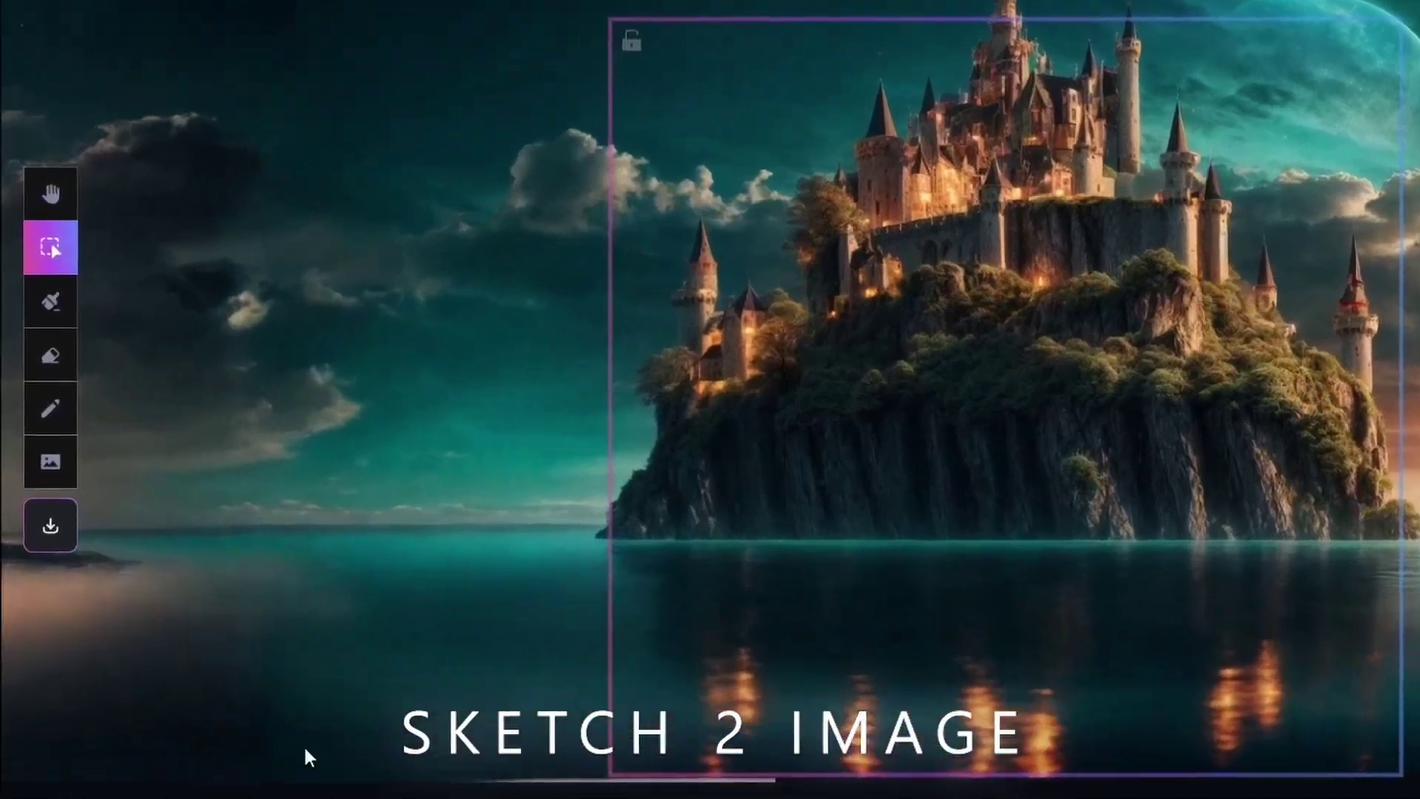
# Step: Sketch a stroke from the cliff to the water, generate 'bridge' variants, browse all four, then discard them
pyautogui.click(43, 415)
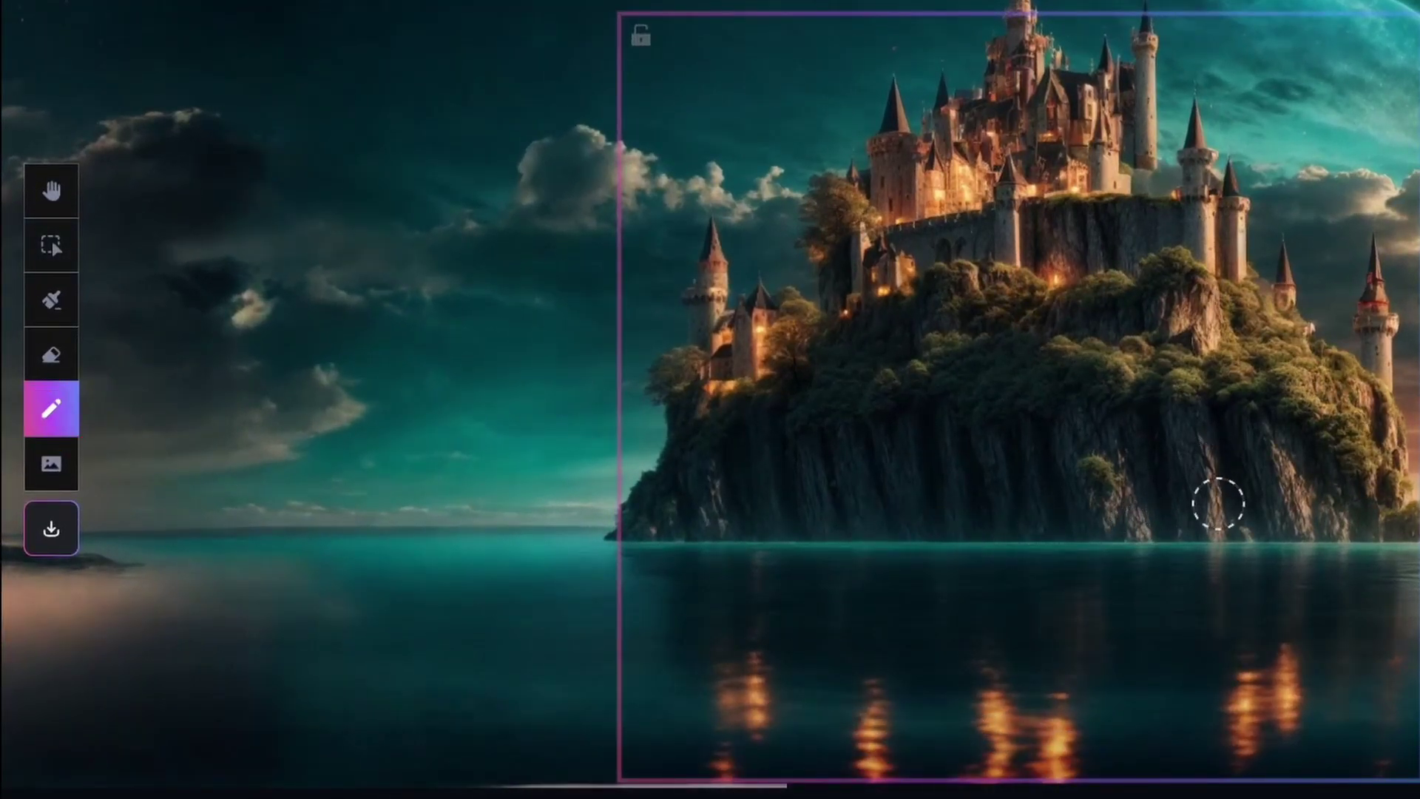
pyautogui.moveTo(1218, 503)
pyautogui.mouseDown()
pyautogui.moveTo(1255, 469)
pyautogui.moveTo(1081, 580)
pyautogui.mouseUp()
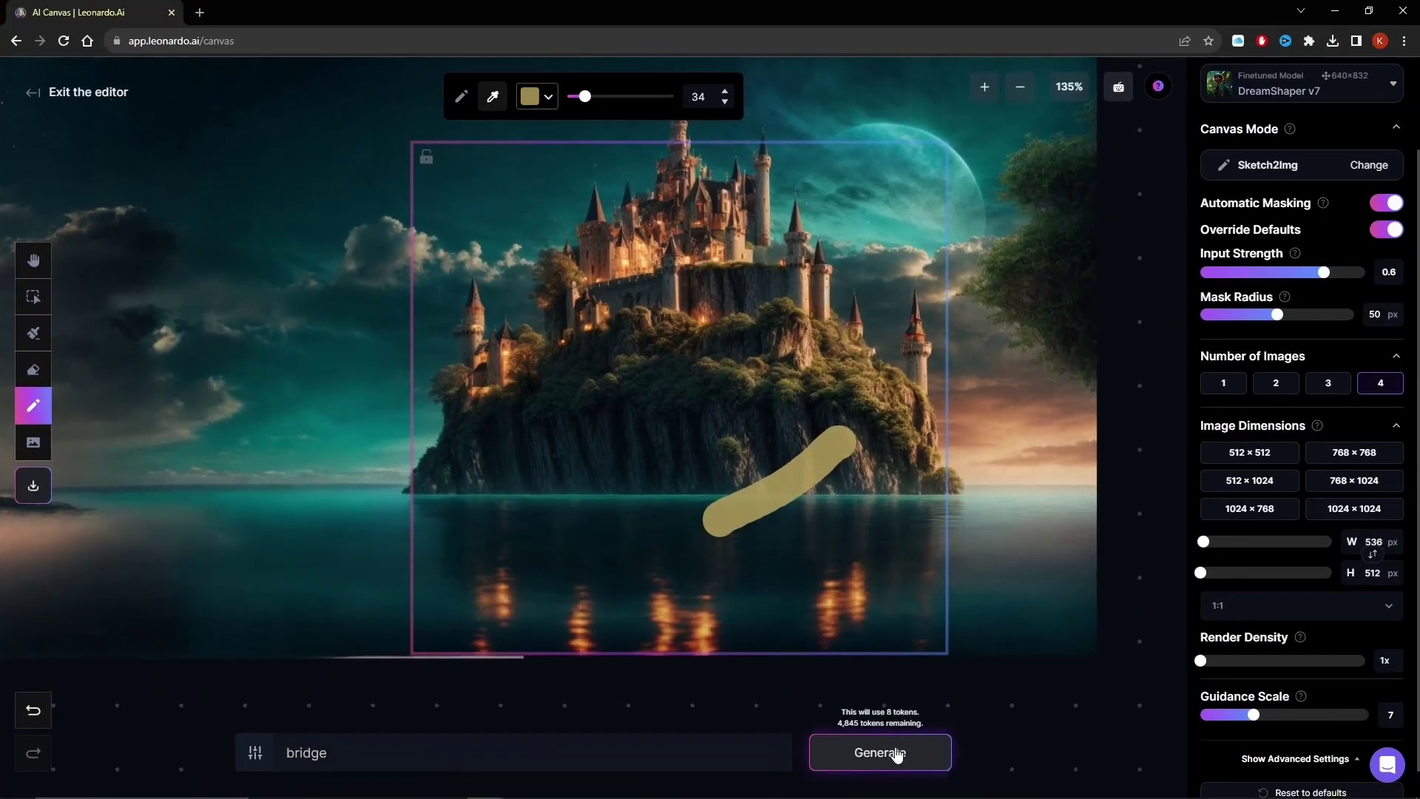
pyautogui.click(897, 751)
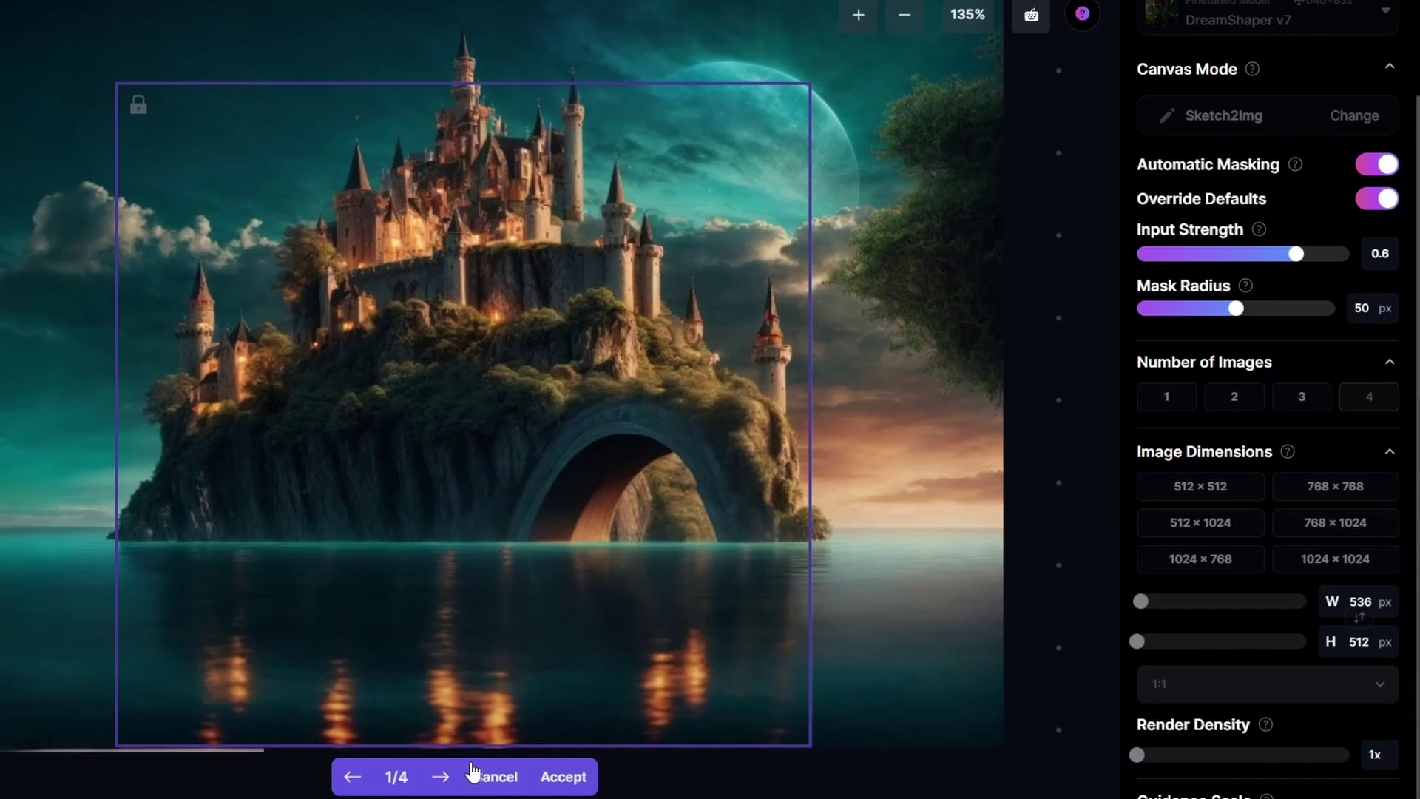
pyautogui.click(441, 776)
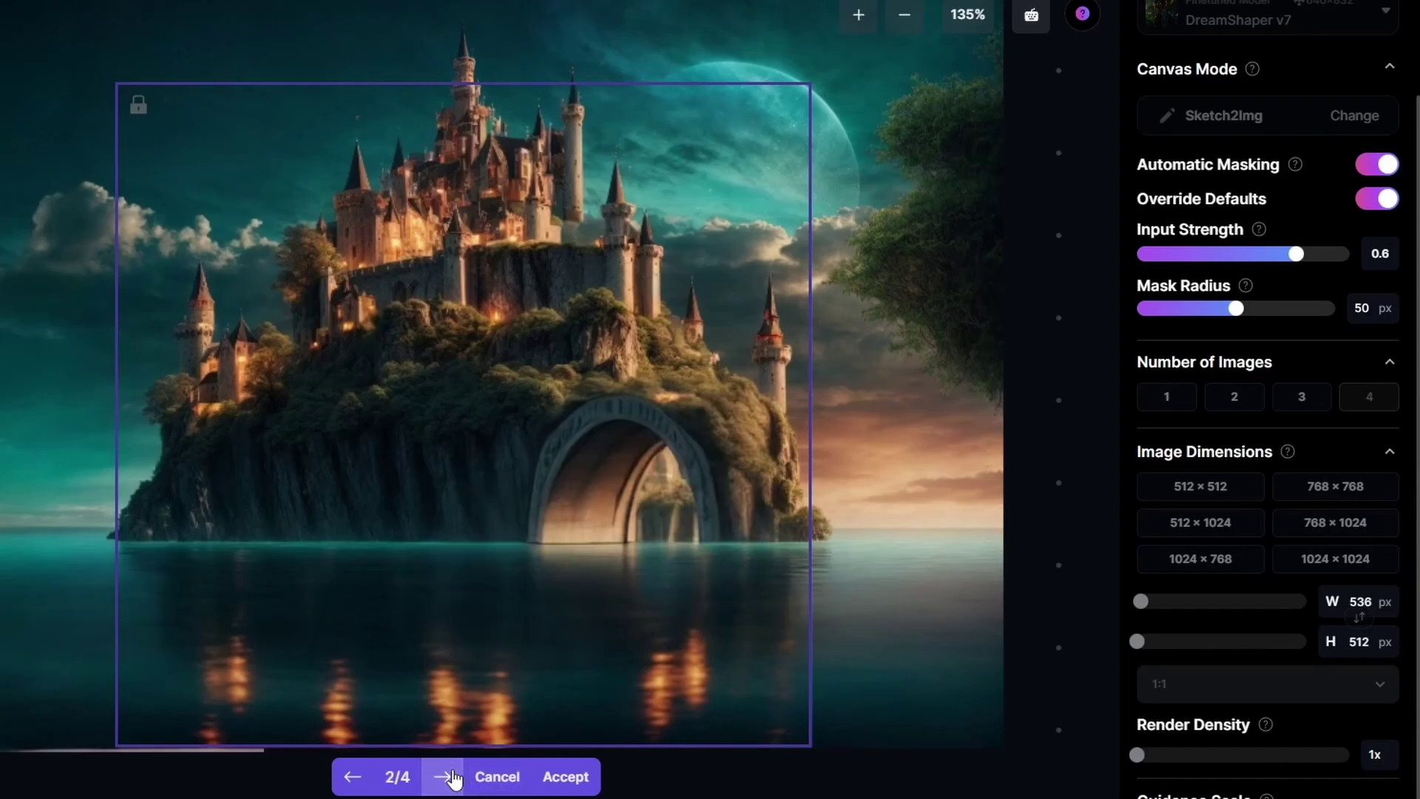
pyautogui.click(452, 777)
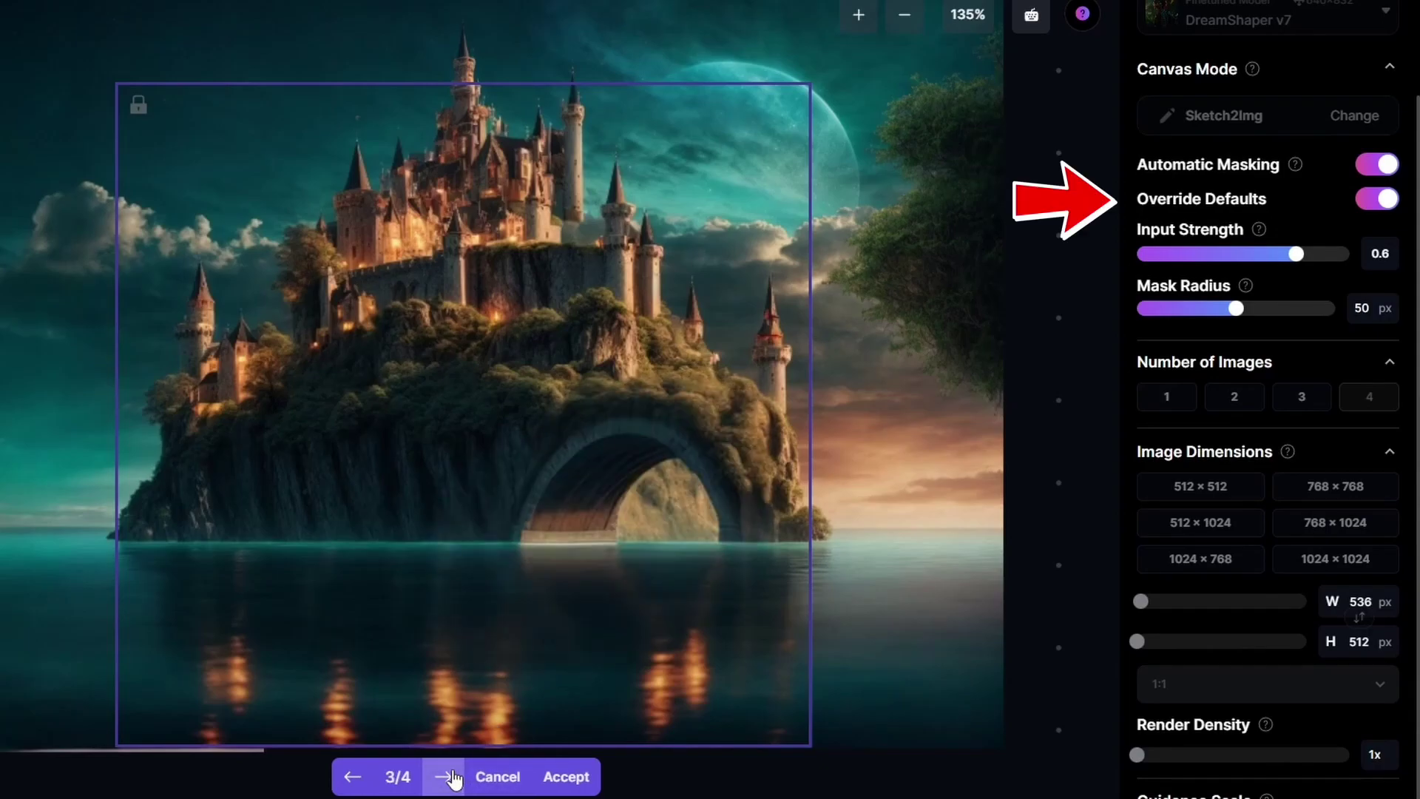
pyautogui.click(453, 776)
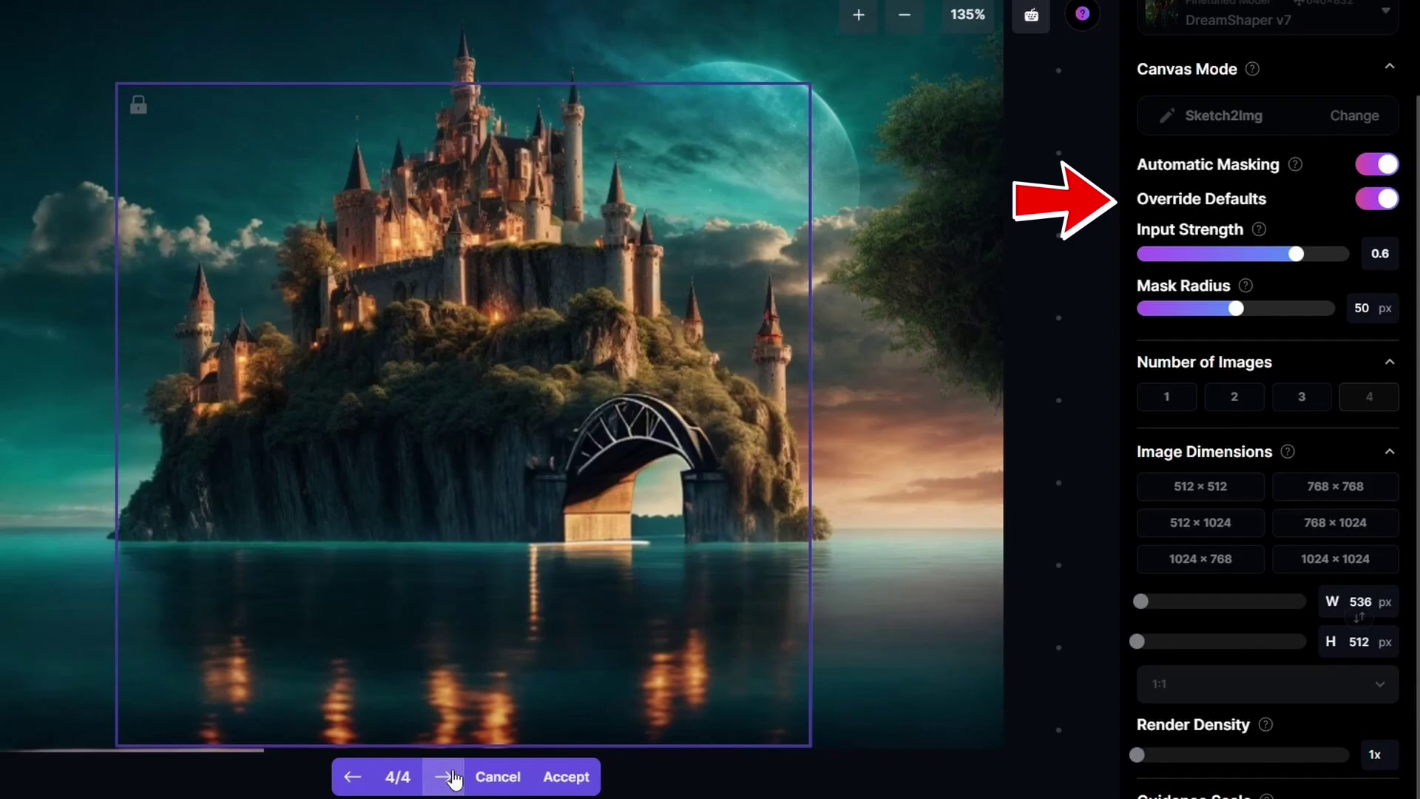
pyautogui.click(453, 777)
pyautogui.click(491, 777)
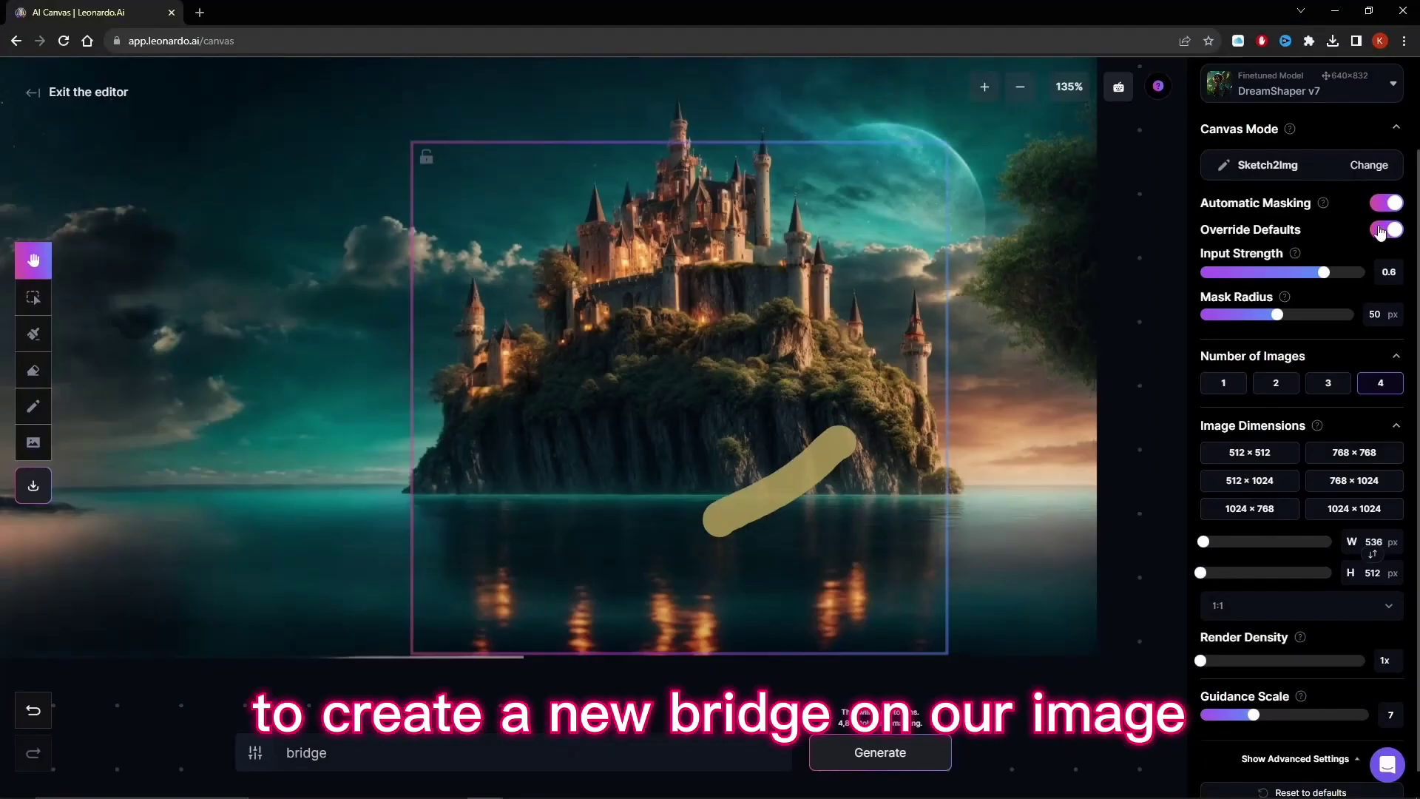
# Step: Turn off Override Defaults, regenerate the bridge and preview the third variant
pyautogui.click(1379, 232)
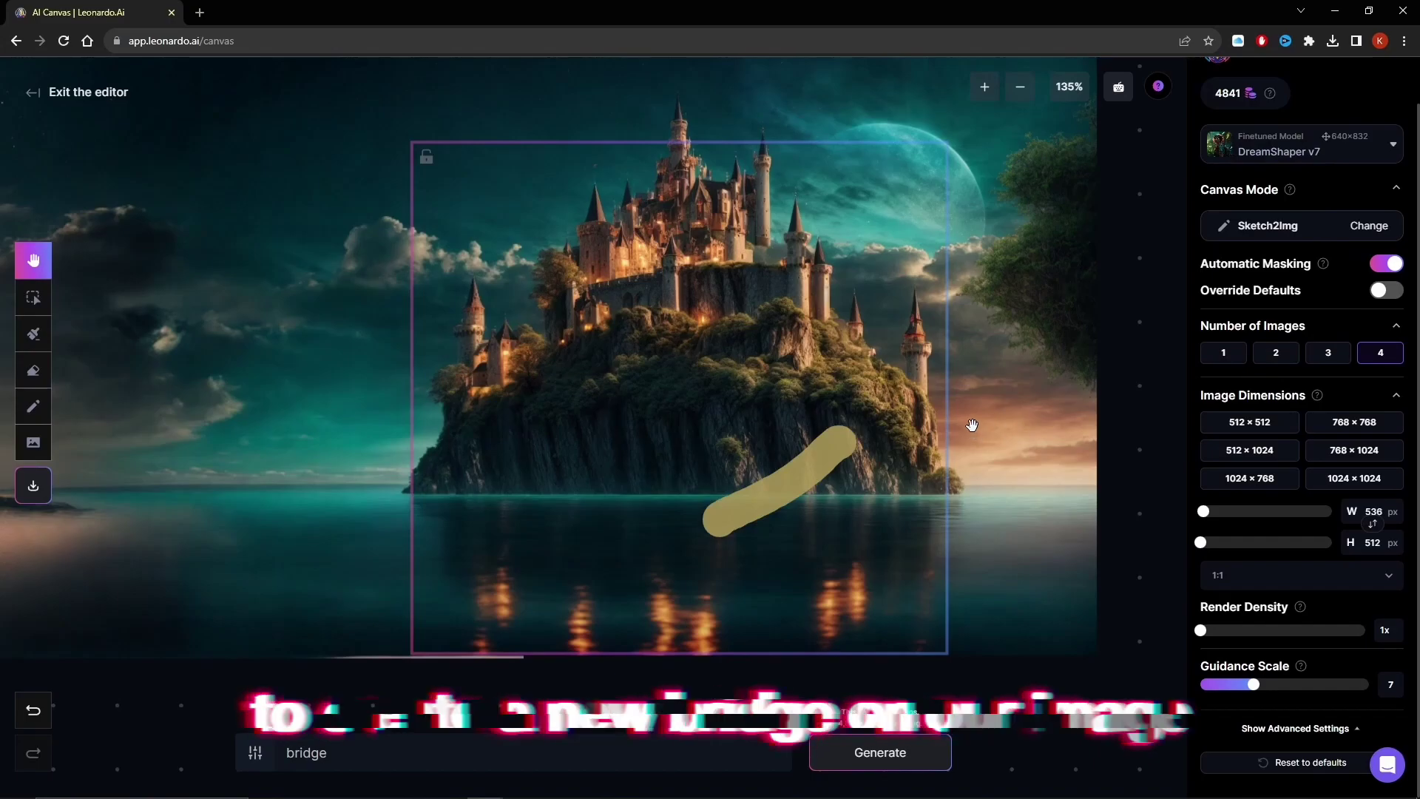
pyautogui.click(862, 752)
pyautogui.click(661, 679)
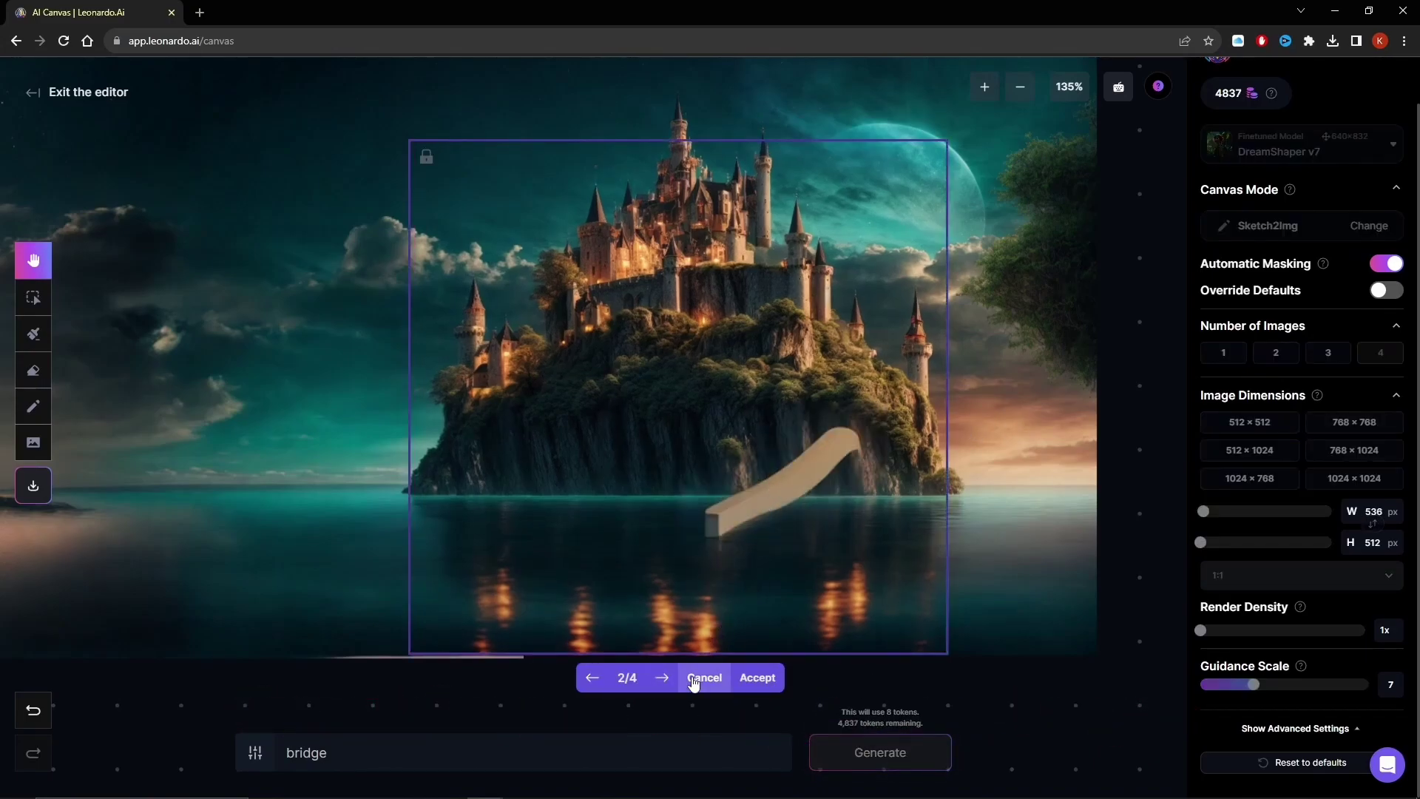
pyautogui.click(651, 679)
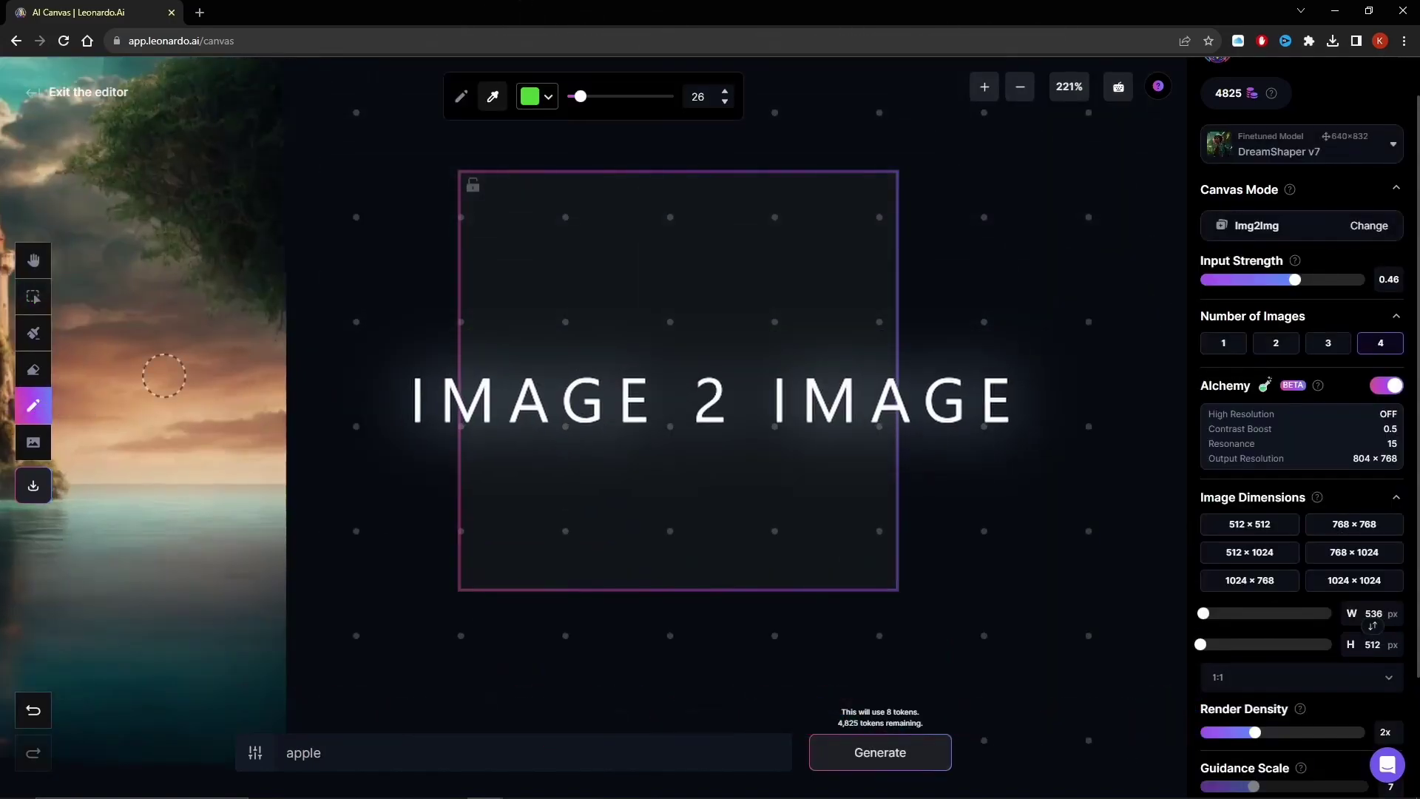
# Step: Set the brush colour to bright yellow and paint a banana shape in the empty frame
pyautogui.click(529, 96)
pyautogui.click(488, 242)
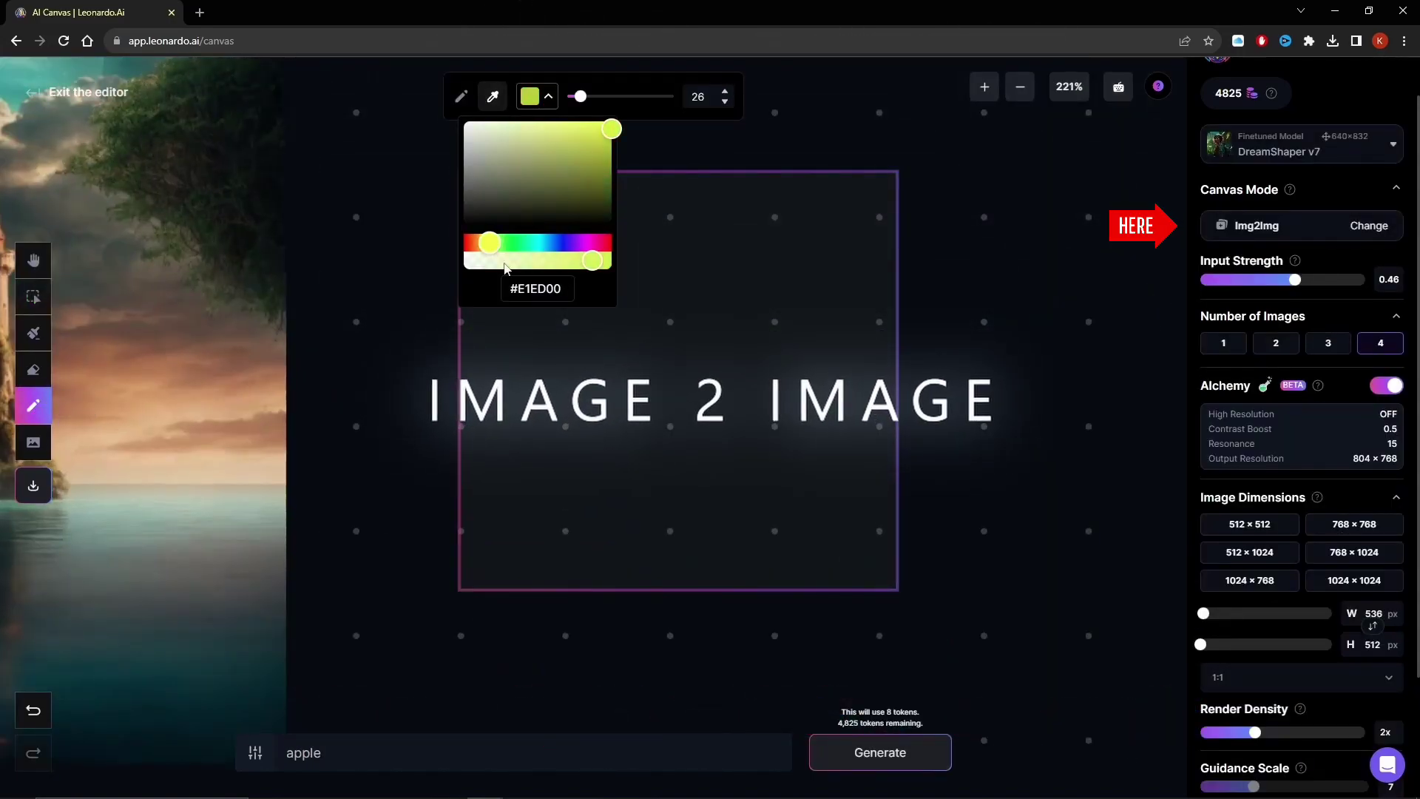
pyautogui.moveTo(491, 243)
pyautogui.mouseDown()
pyautogui.moveTo(509, 243)
pyautogui.moveTo(487, 243)
pyautogui.mouseUp()
pyautogui.click(590, 139)
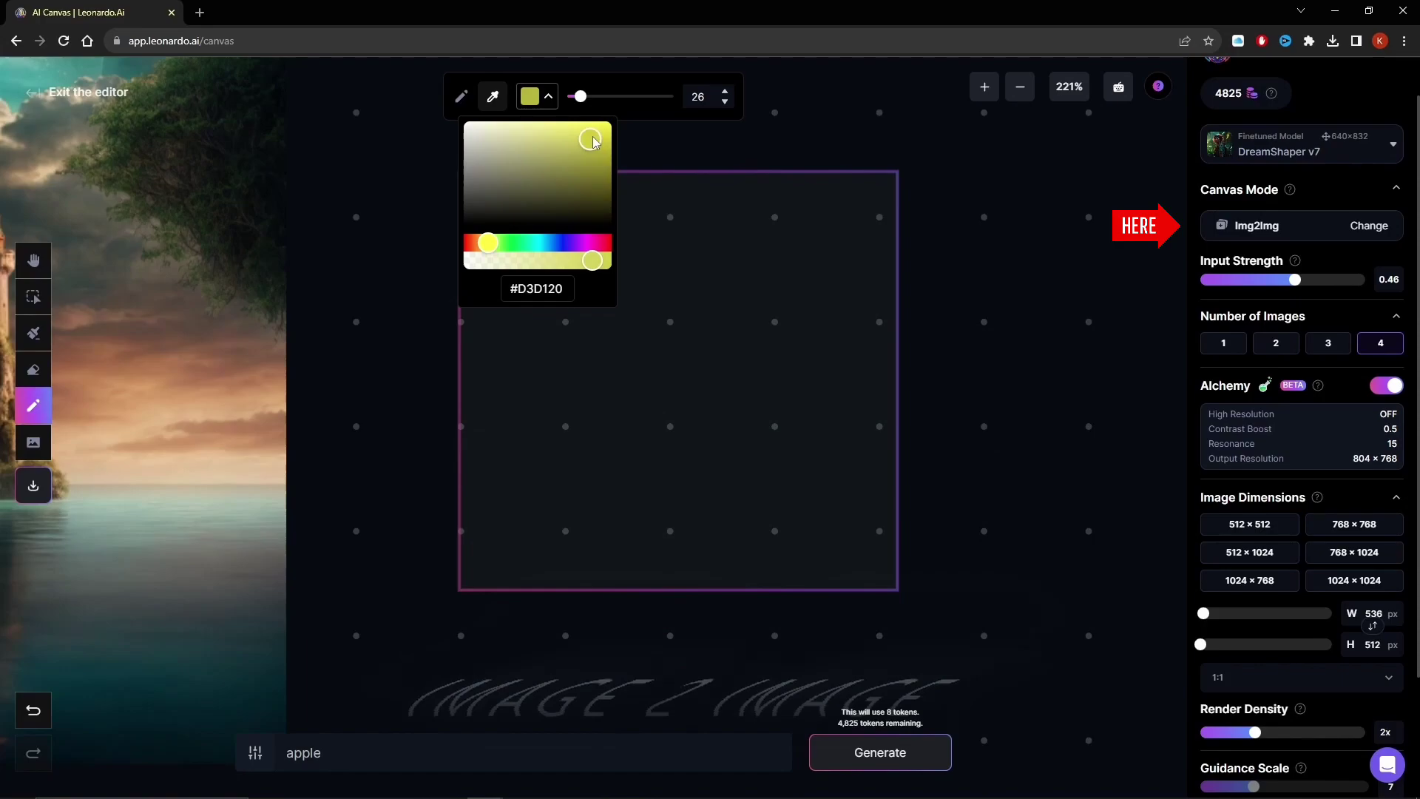
pyautogui.moveTo(594, 142); pyautogui.dragTo(608, 122)
pyautogui.moveTo(520, 435)
pyautogui.mouseDown()
pyautogui.moveTo(739, 375)
pyautogui.moveTo(778, 296)
pyautogui.moveTo(725, 350)
pyautogui.moveTo(517, 424)
pyautogui.moveTo(610, 444)
pyautogui.moveTo(720, 403)
pyautogui.moveTo(772, 349)
pyautogui.mouseUp()
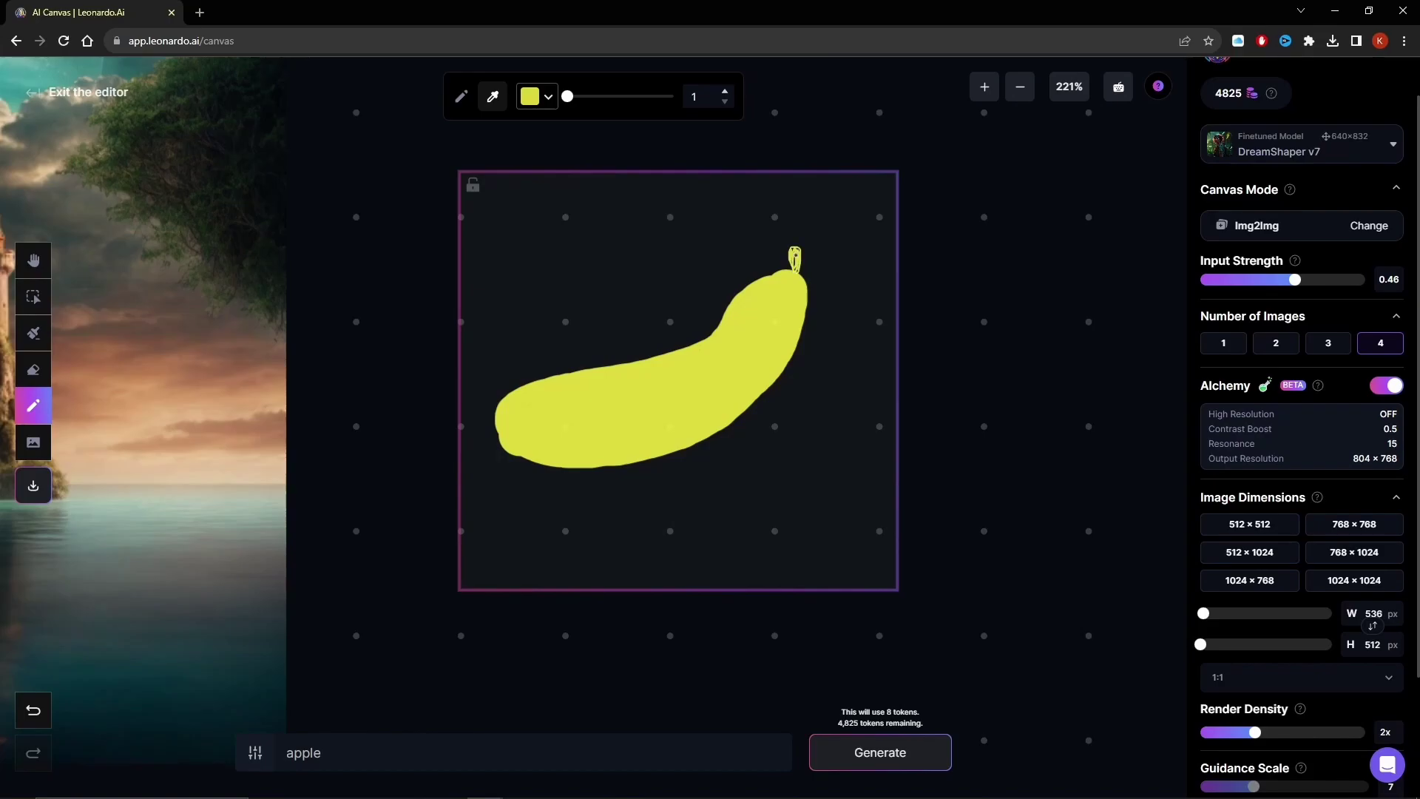
# Step: Change the prompt to 'a banana' and view the third and fourth generated bananas
pyautogui.moveTo(329, 753); pyautogui.dragTo(250, 754)
pyautogui.write('a ban')
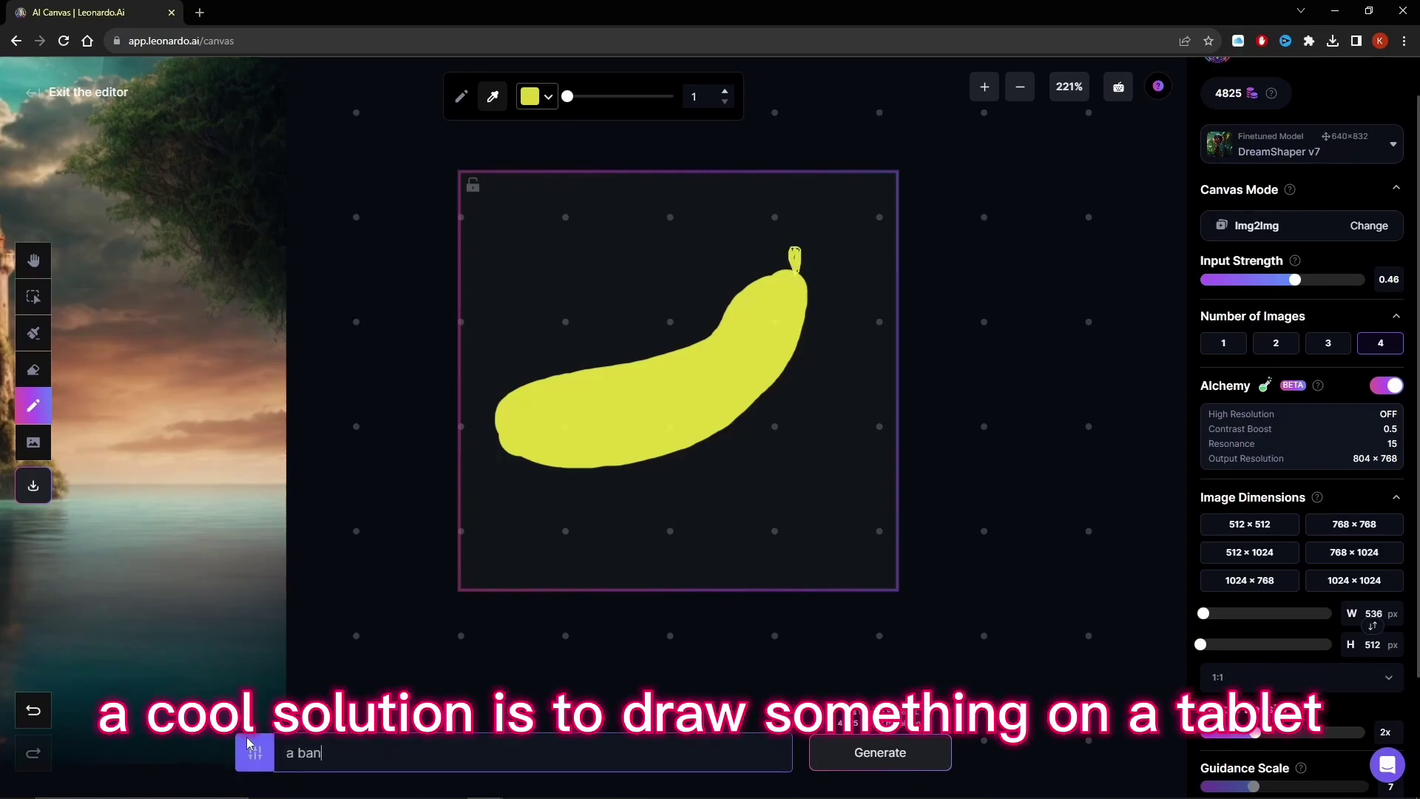
pyautogui.write('na')
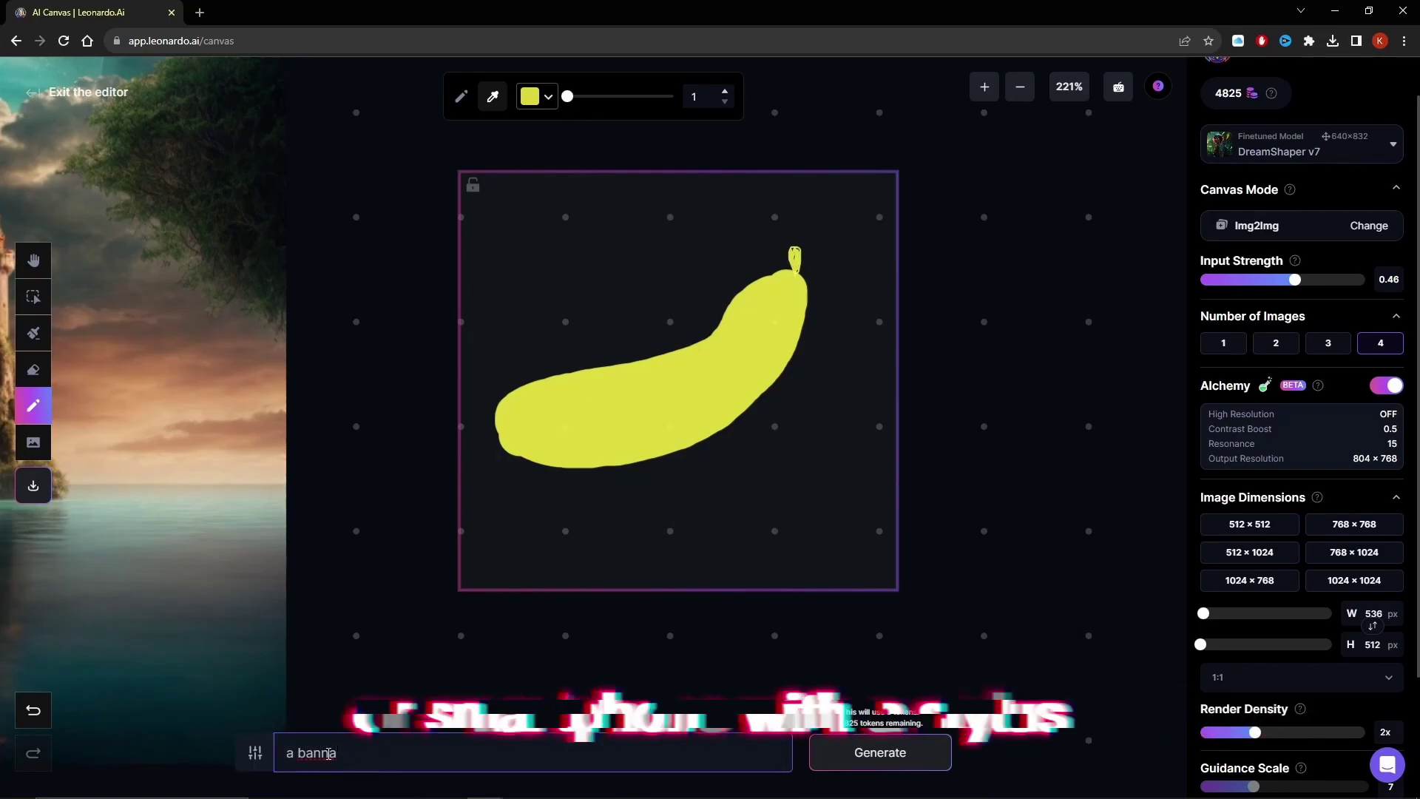
pyautogui.hotkey('shift', 'Left')
pyautogui.hotkey('shift', 'Left')
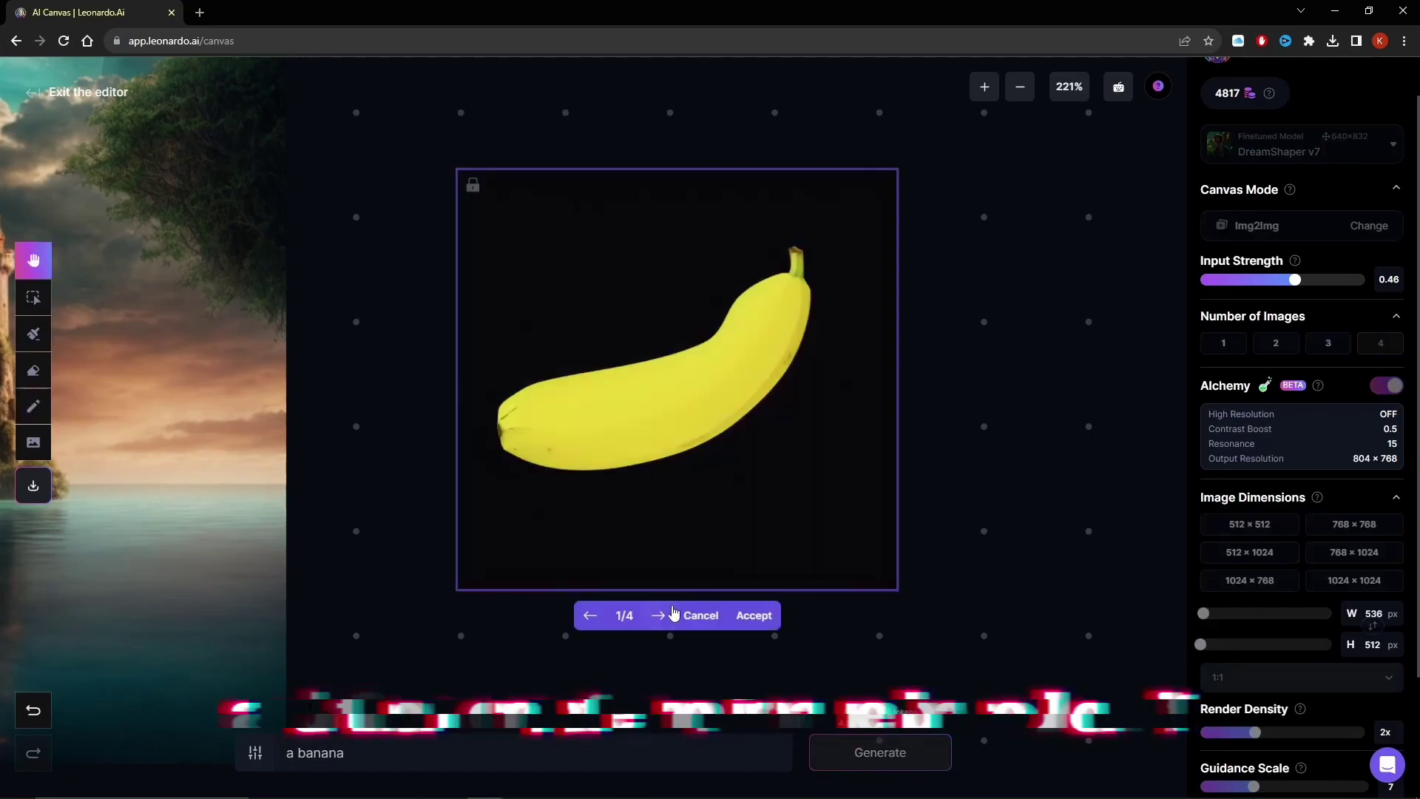
pyautogui.click(659, 615)
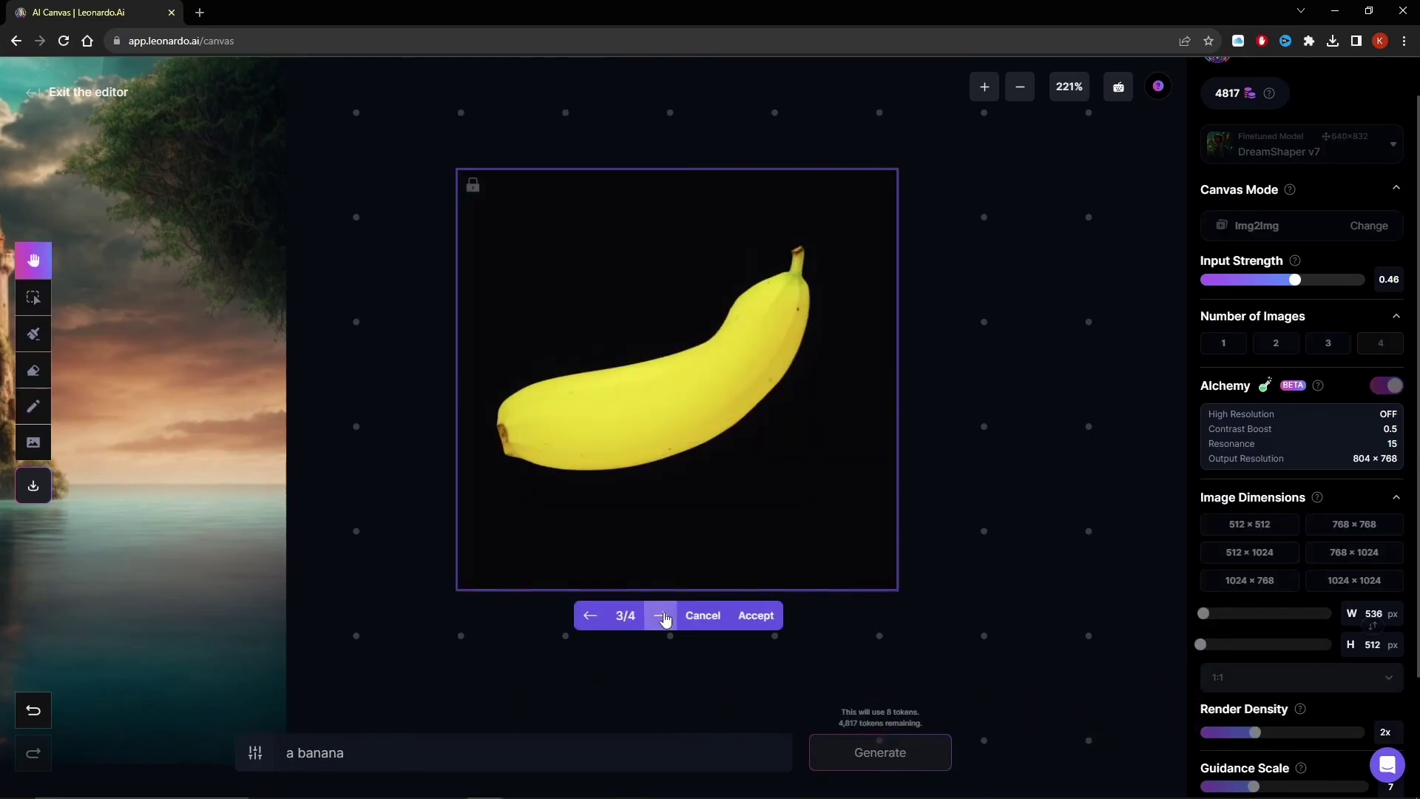
pyautogui.click(660, 617)
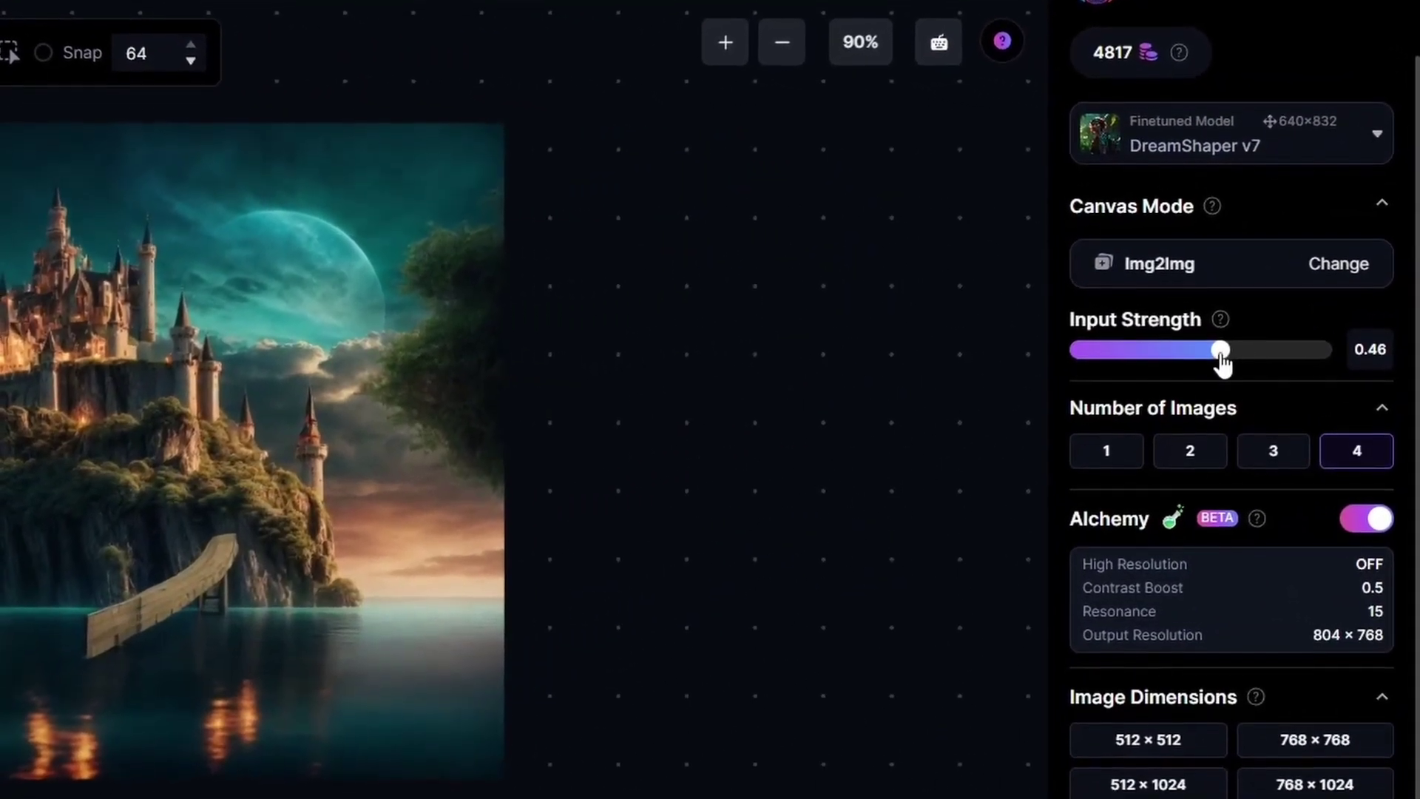
# Step: Set input strength 0.5, two images, Alchemy on, and render density raised from 2x to 2.5x
pyautogui.moveTo(1294, 260)
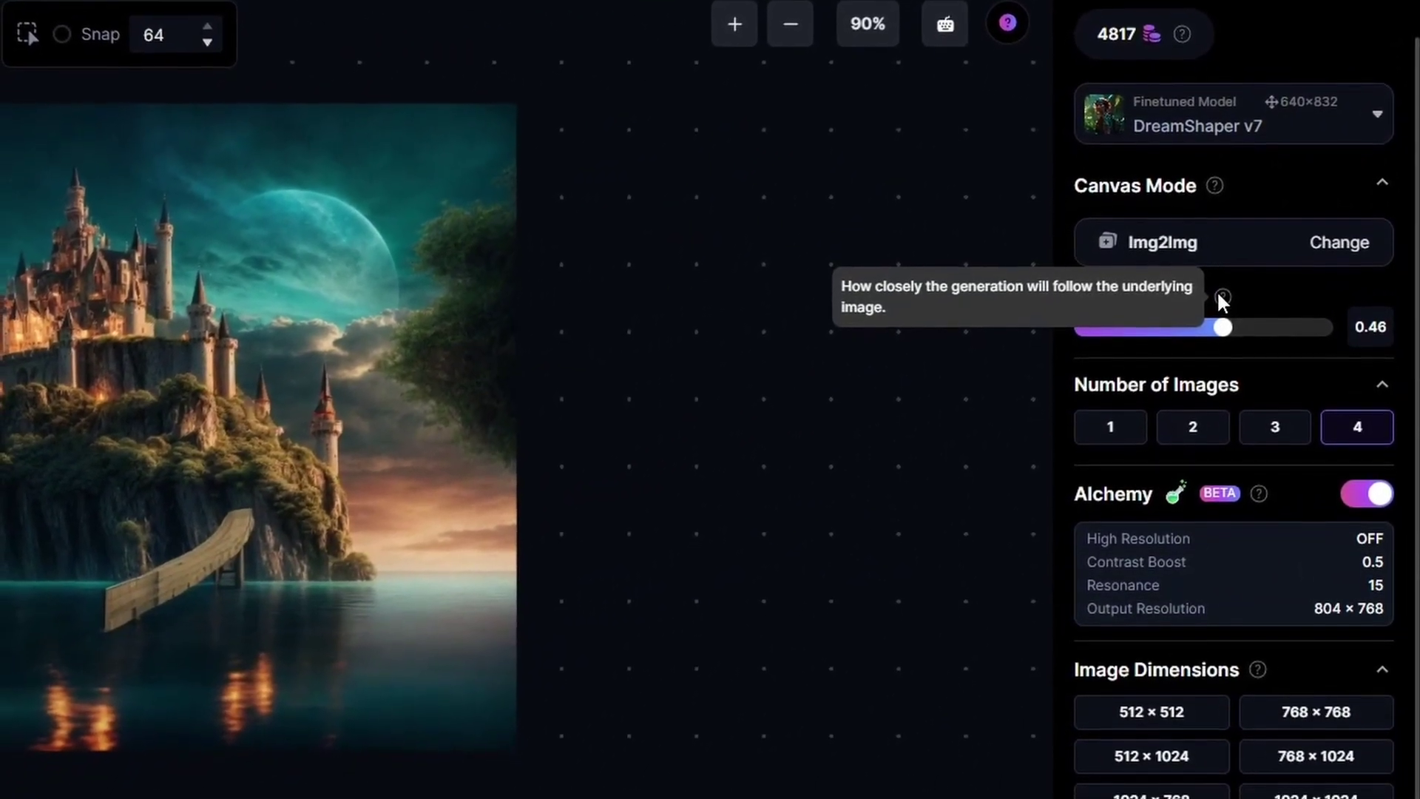
pyautogui.moveTo(1223, 311)
pyautogui.mouseDown()
pyautogui.moveTo(1317, 311)
pyautogui.moveTo(1237, 312)
pyautogui.mouseUp()
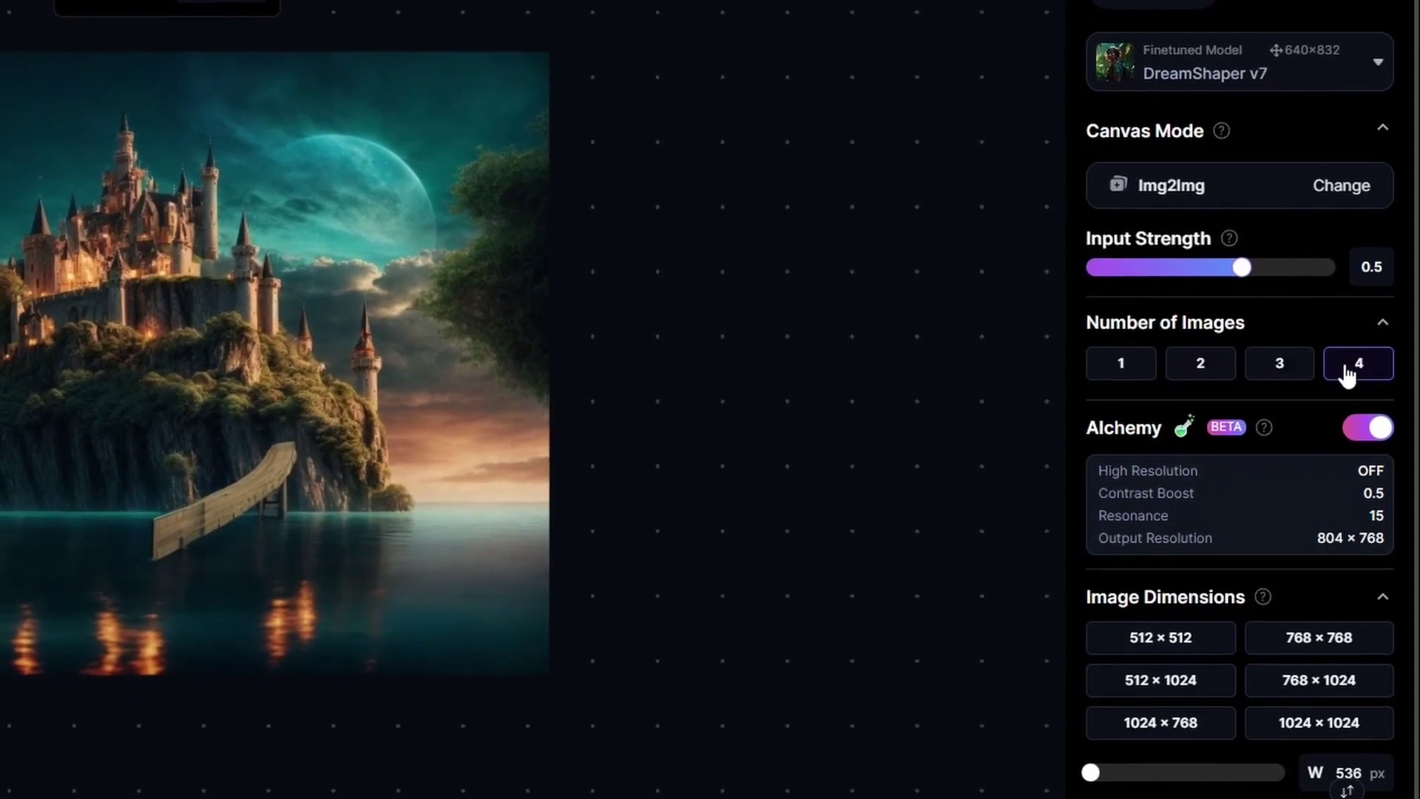
pyautogui.click(1113, 383)
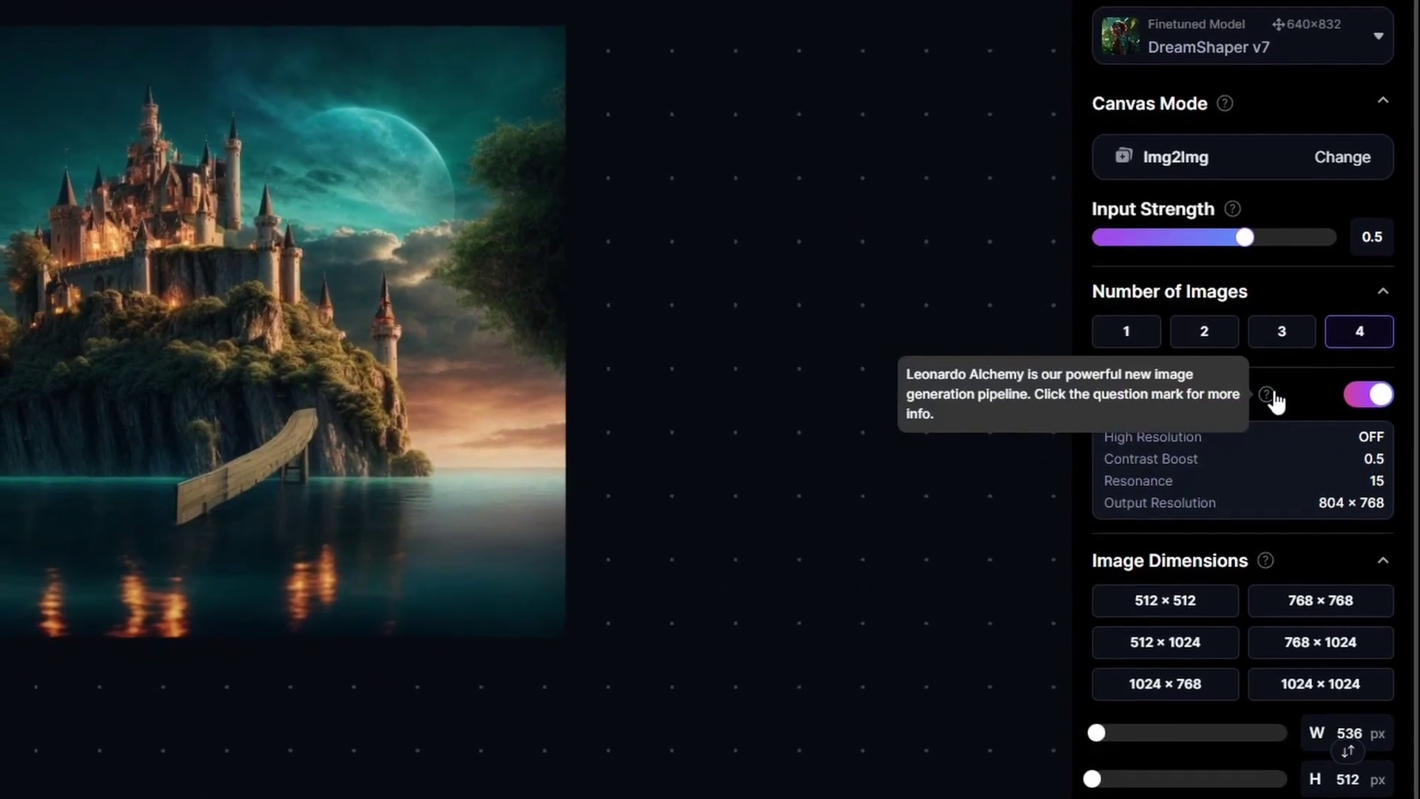
pyautogui.click(1361, 413)
pyautogui.moveTo(1265, 375)
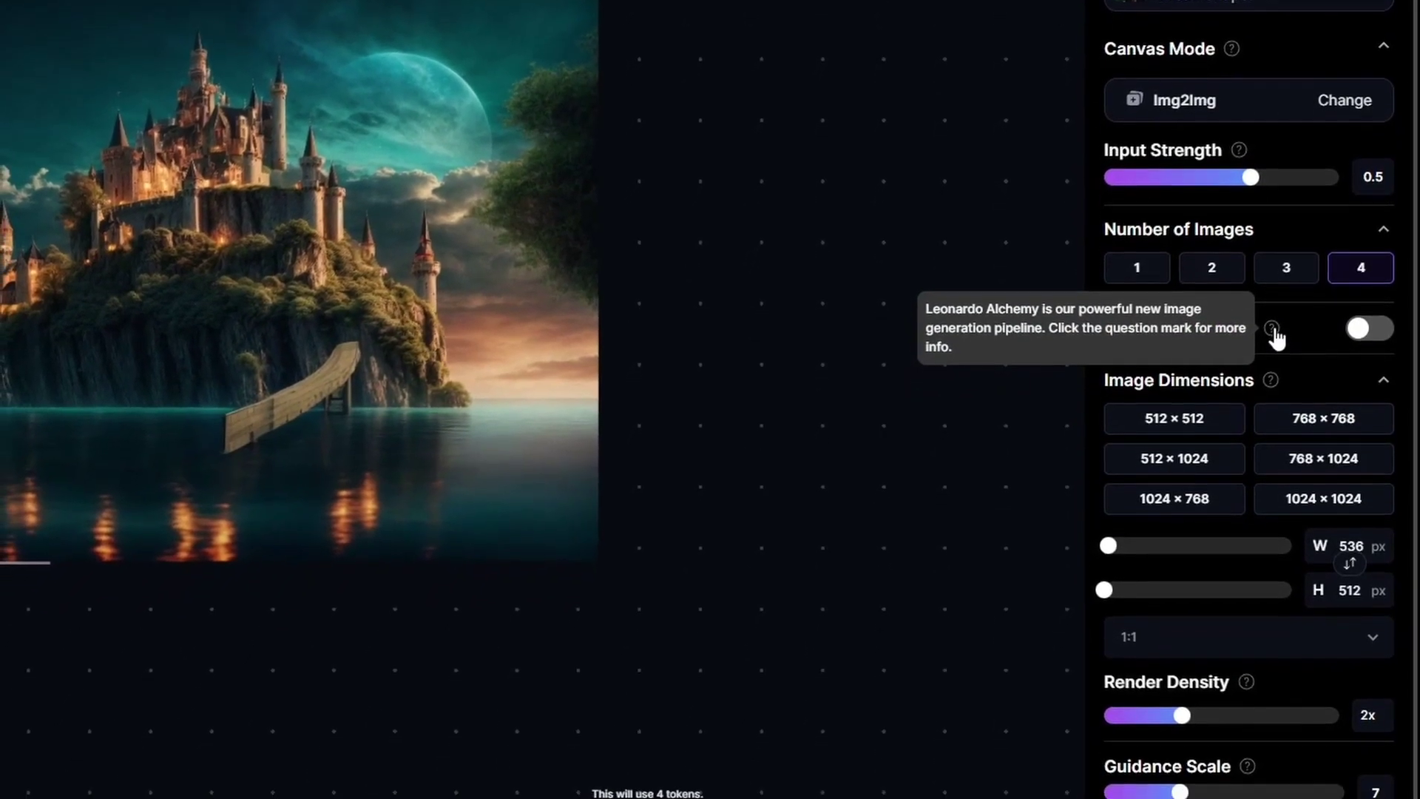
pyautogui.click(1357, 315)
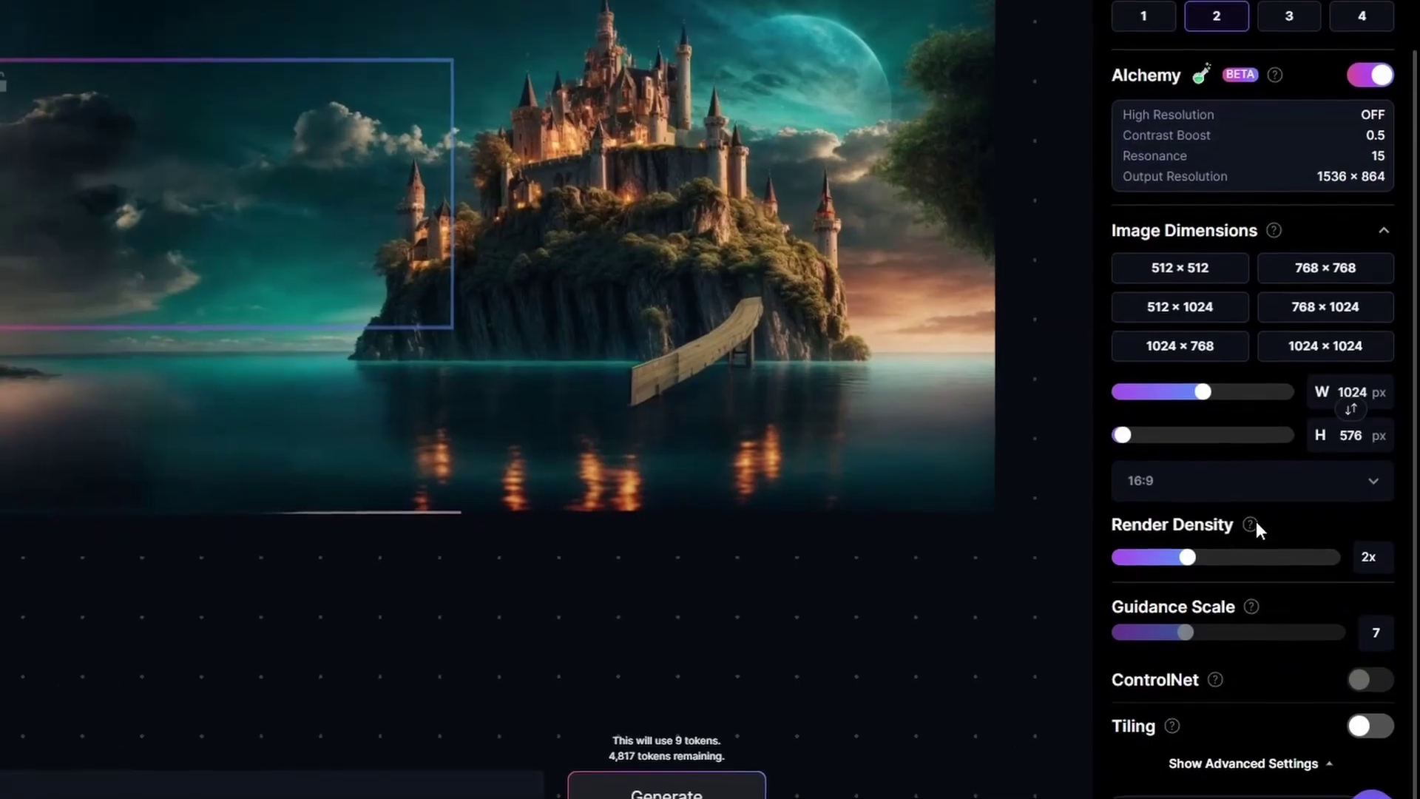
pyautogui.moveTo(1252, 517)
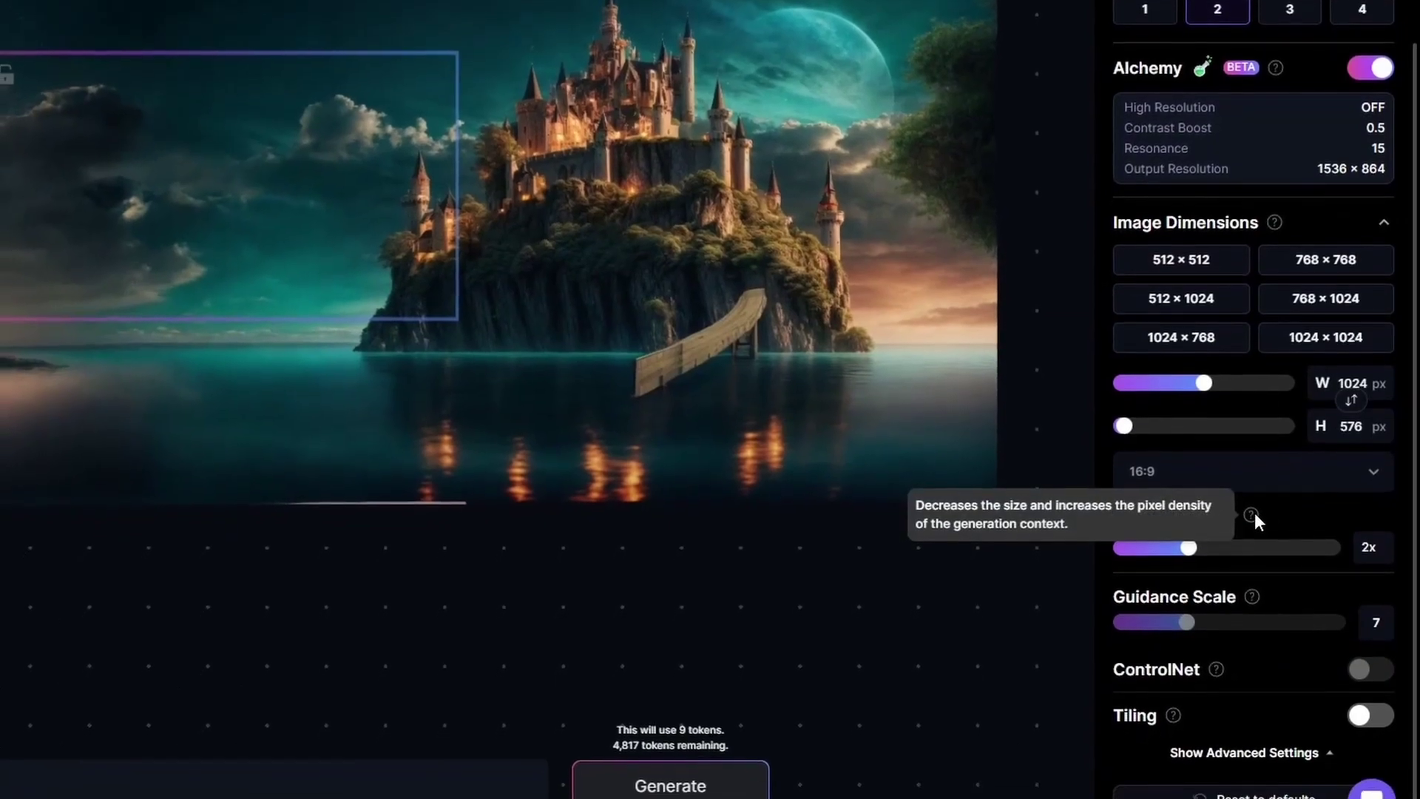
pyautogui.moveTo(1191, 549); pyautogui.dragTo(1340, 510)
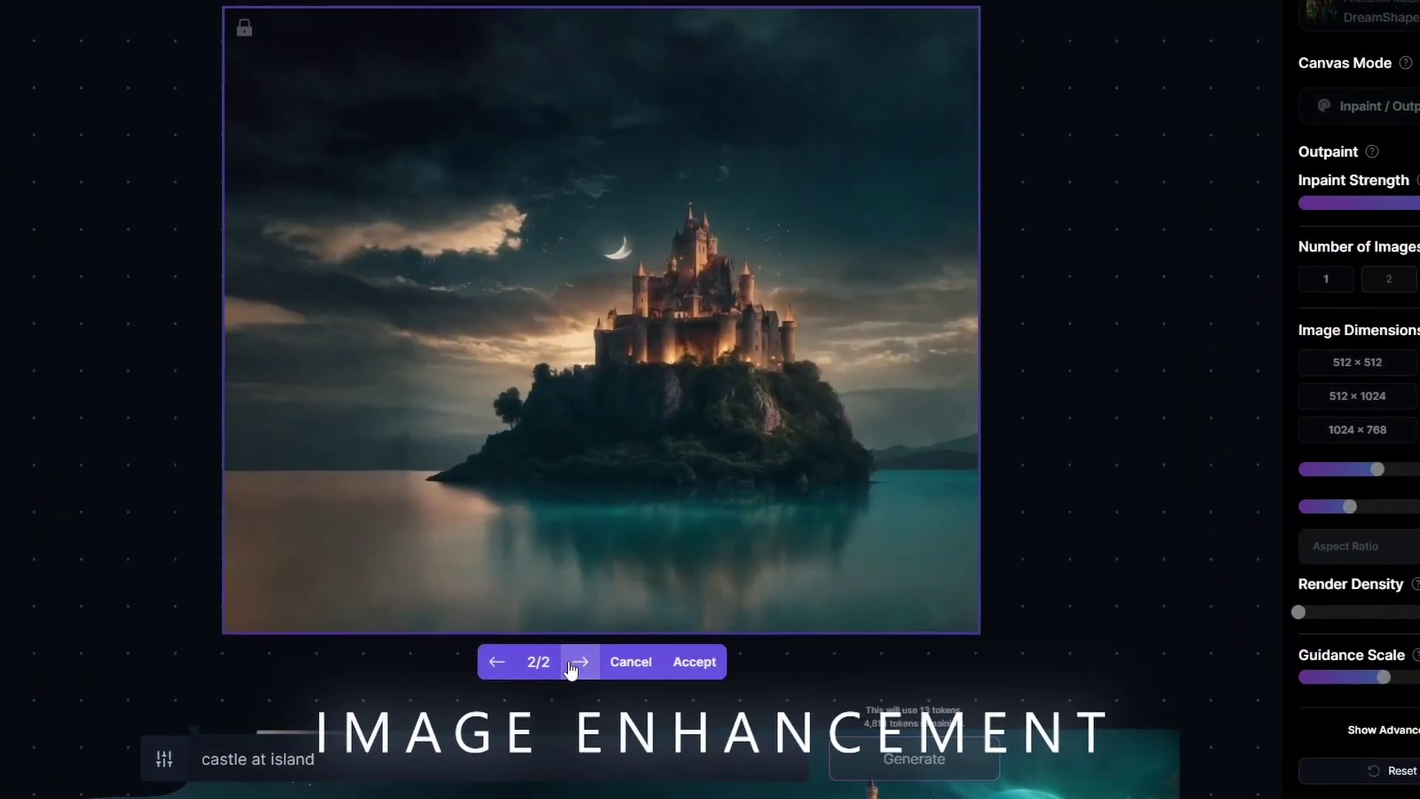
# Step: Flip between castle variations 1/2 and 2/2, ending on the first one
pyautogui.click(509, 669)
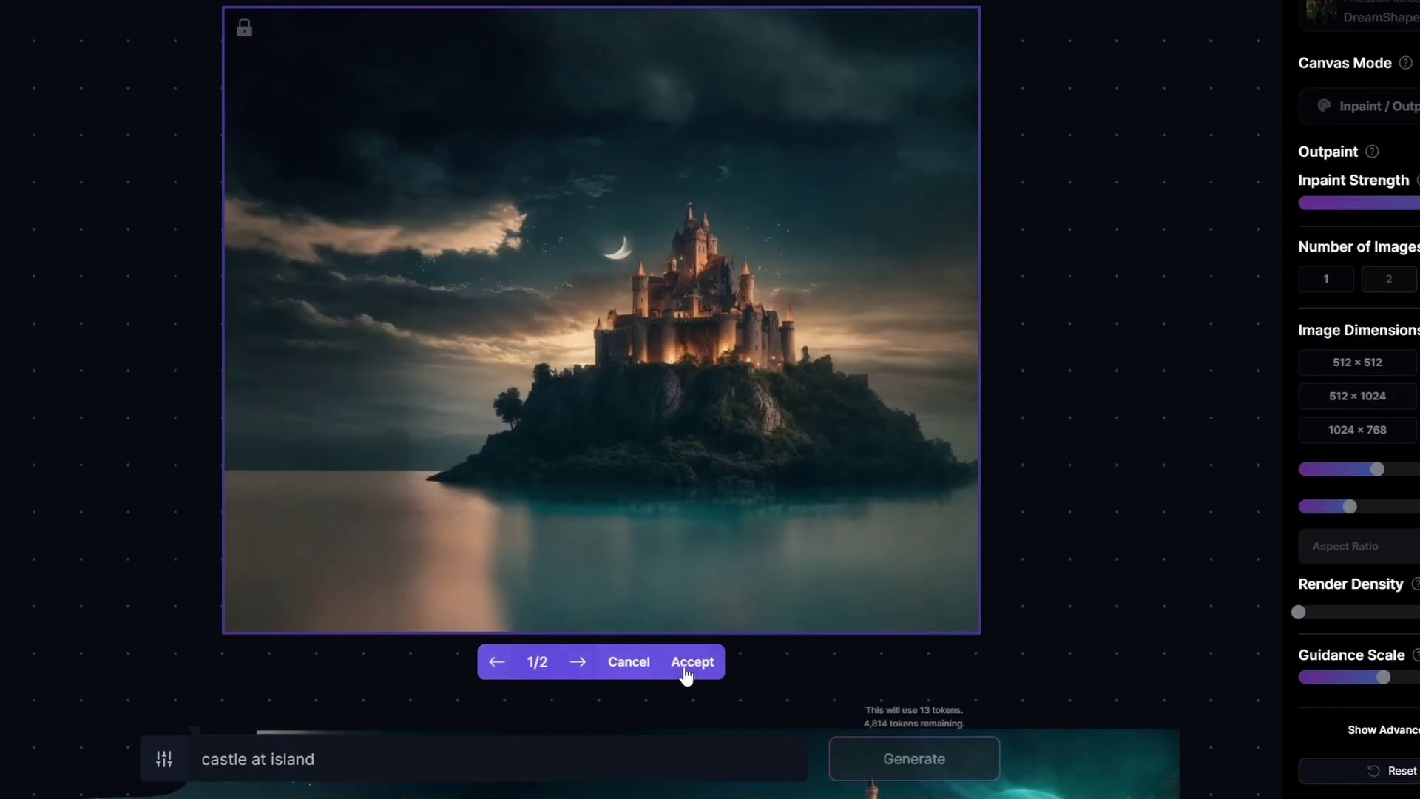
pyautogui.click(592, 669)
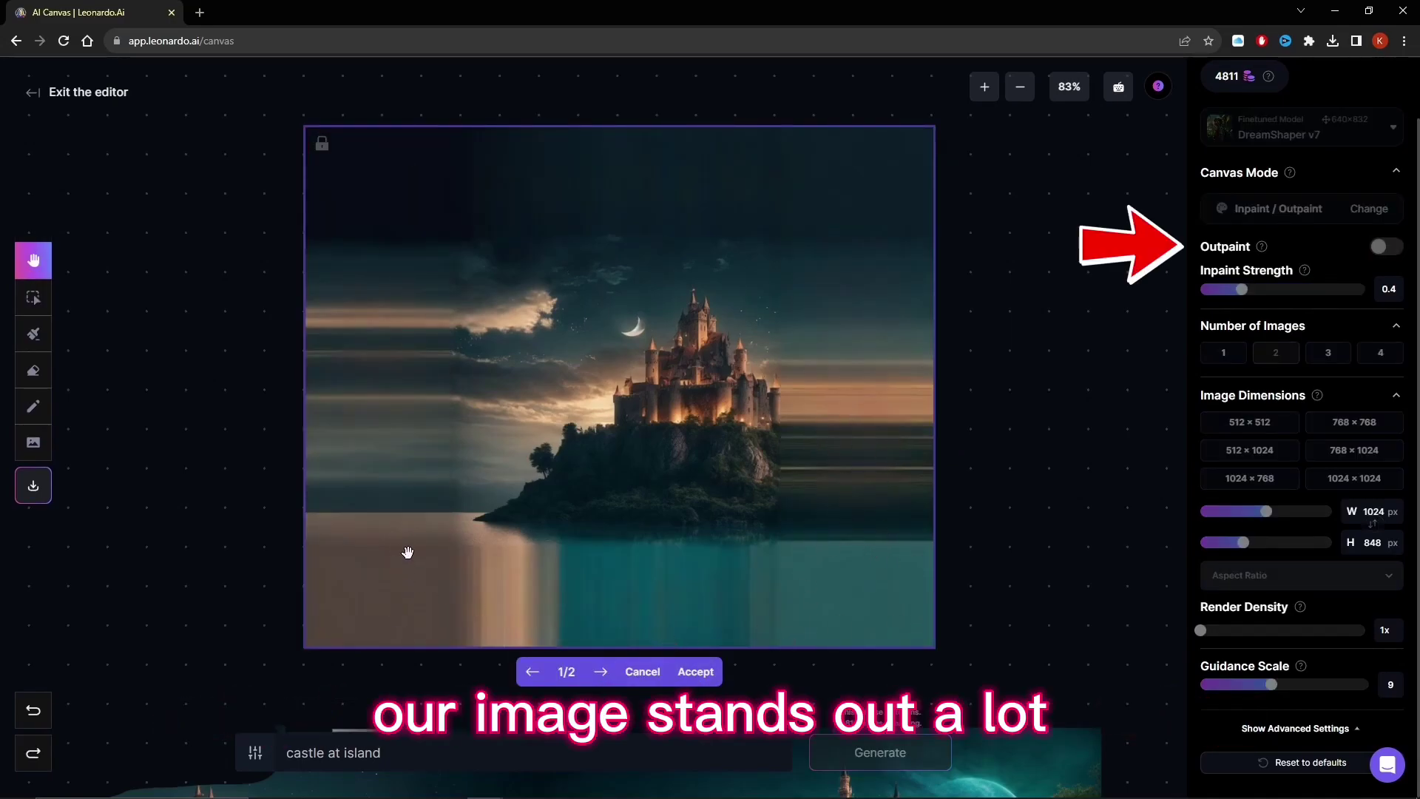
pyautogui.click(602, 672)
pyautogui.click(605, 674)
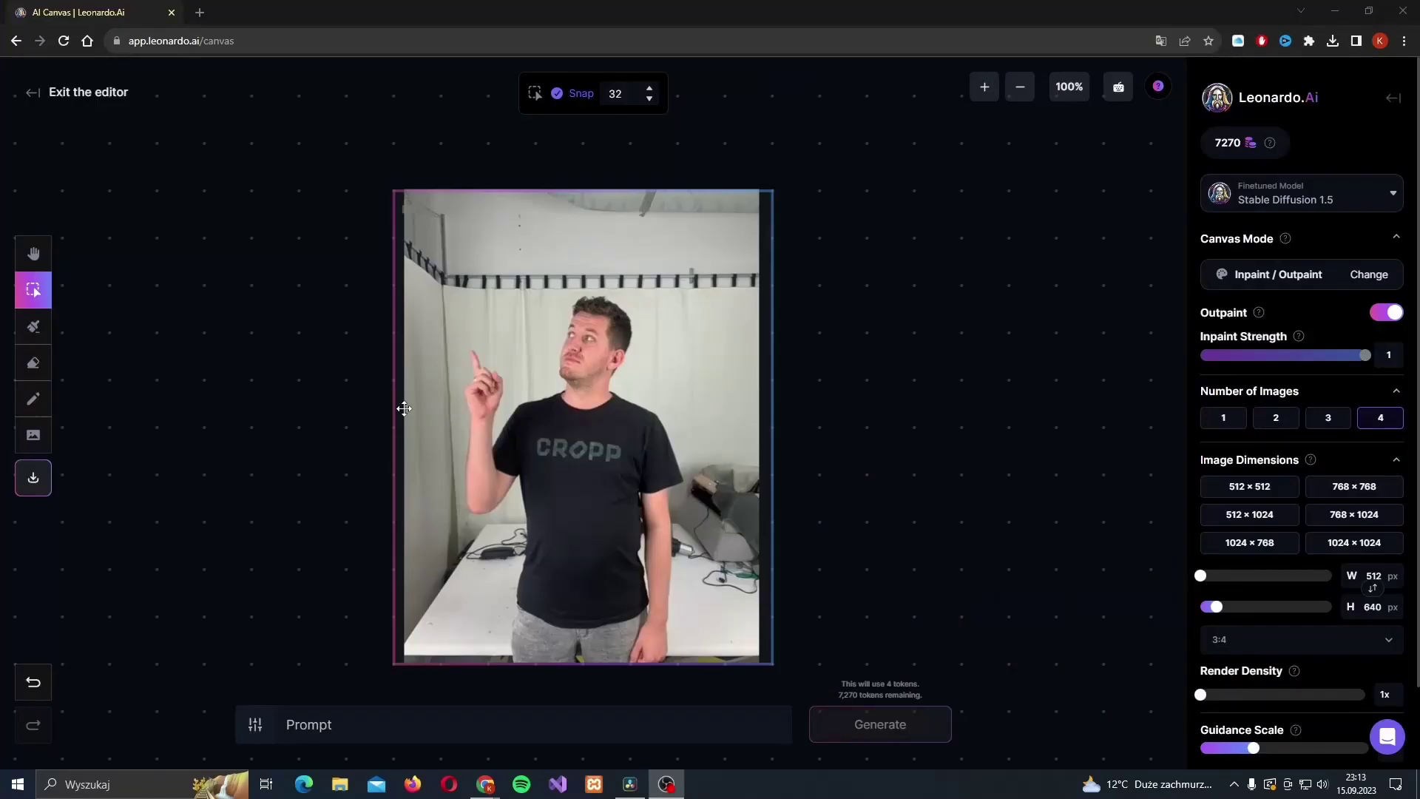
# Step: Paint an inpainting mask over the man's T-shirt and raised arm
pyautogui.click(33, 326)
pyautogui.moveTo(536, 415)
pyautogui.mouseDown()
pyautogui.moveTo(491, 486)
pyautogui.moveTo(532, 423)
pyautogui.moveTo(604, 414)
pyautogui.moveTo(566, 406)
pyautogui.moveTo(627, 414)
pyautogui.moveTo(663, 466)
pyautogui.moveTo(570, 428)
pyautogui.moveTo(527, 365)
pyautogui.moveTo(333, 297)
pyautogui.moveTo(284, 254)
pyautogui.mouseUp()
pyautogui.scroll(5, 699, 530)
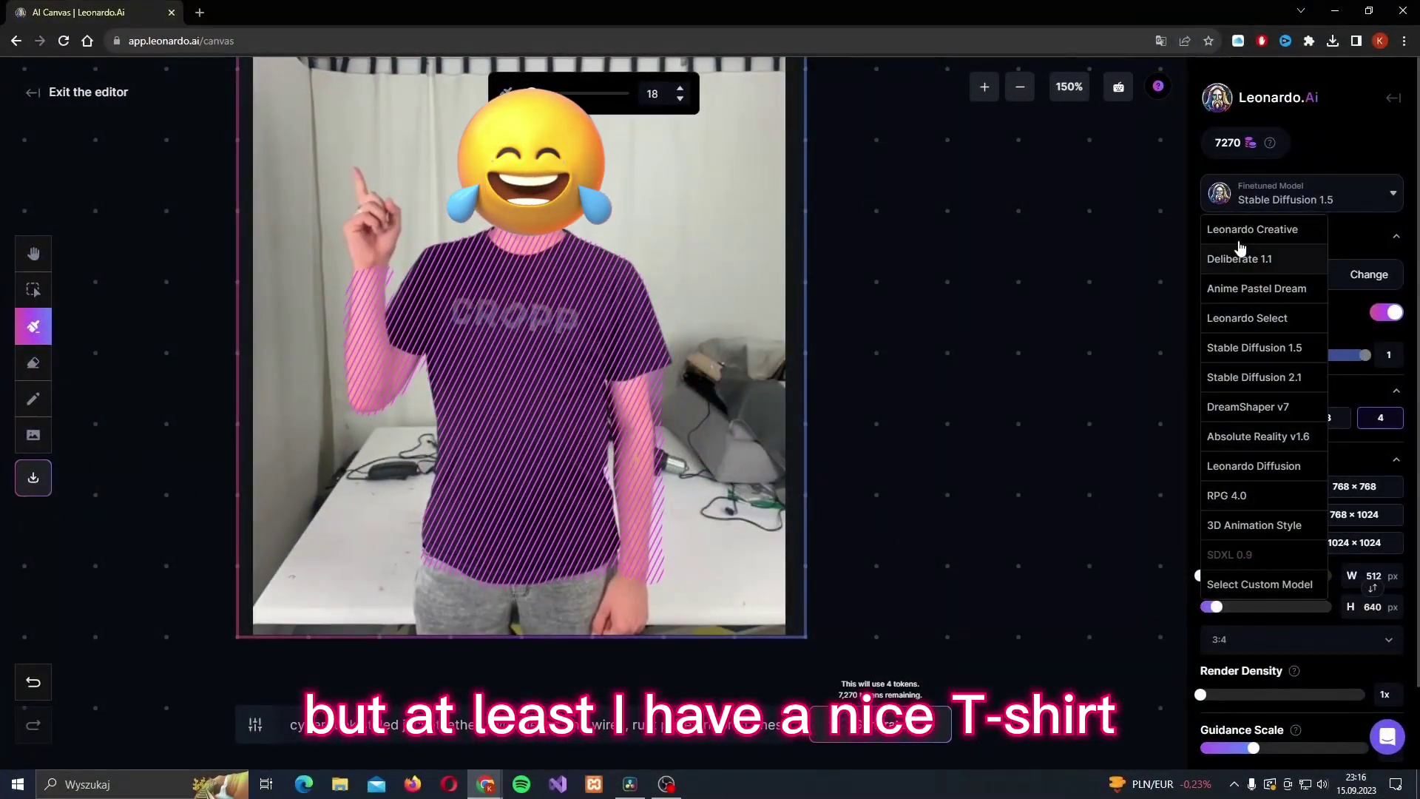
# Step: Switch the finetuned model to Chest Armor from the platform model gallery
pyautogui.click(1242, 584)
pyautogui.click(598, 190)
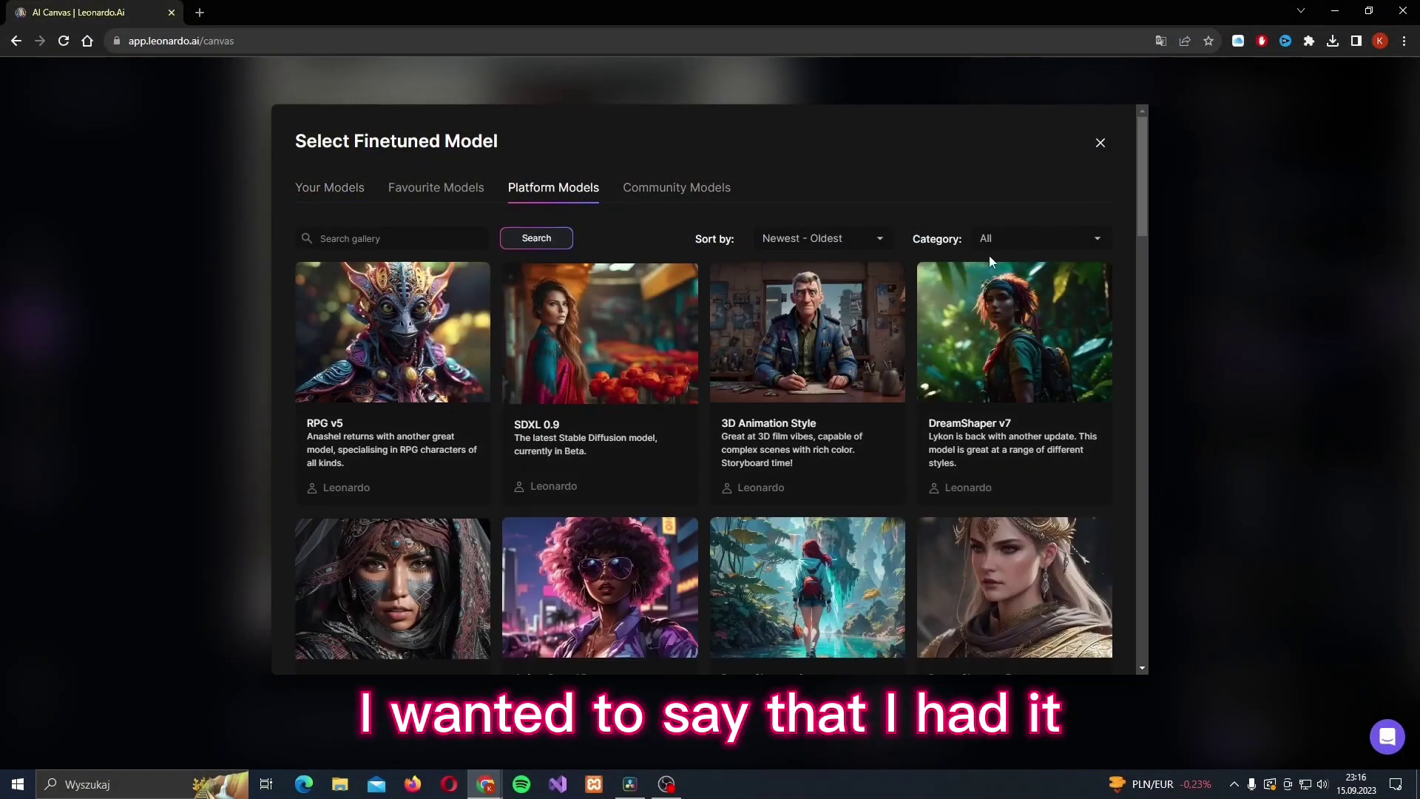
pyautogui.scroll(-6, 739, 444)
pyautogui.click(817, 454)
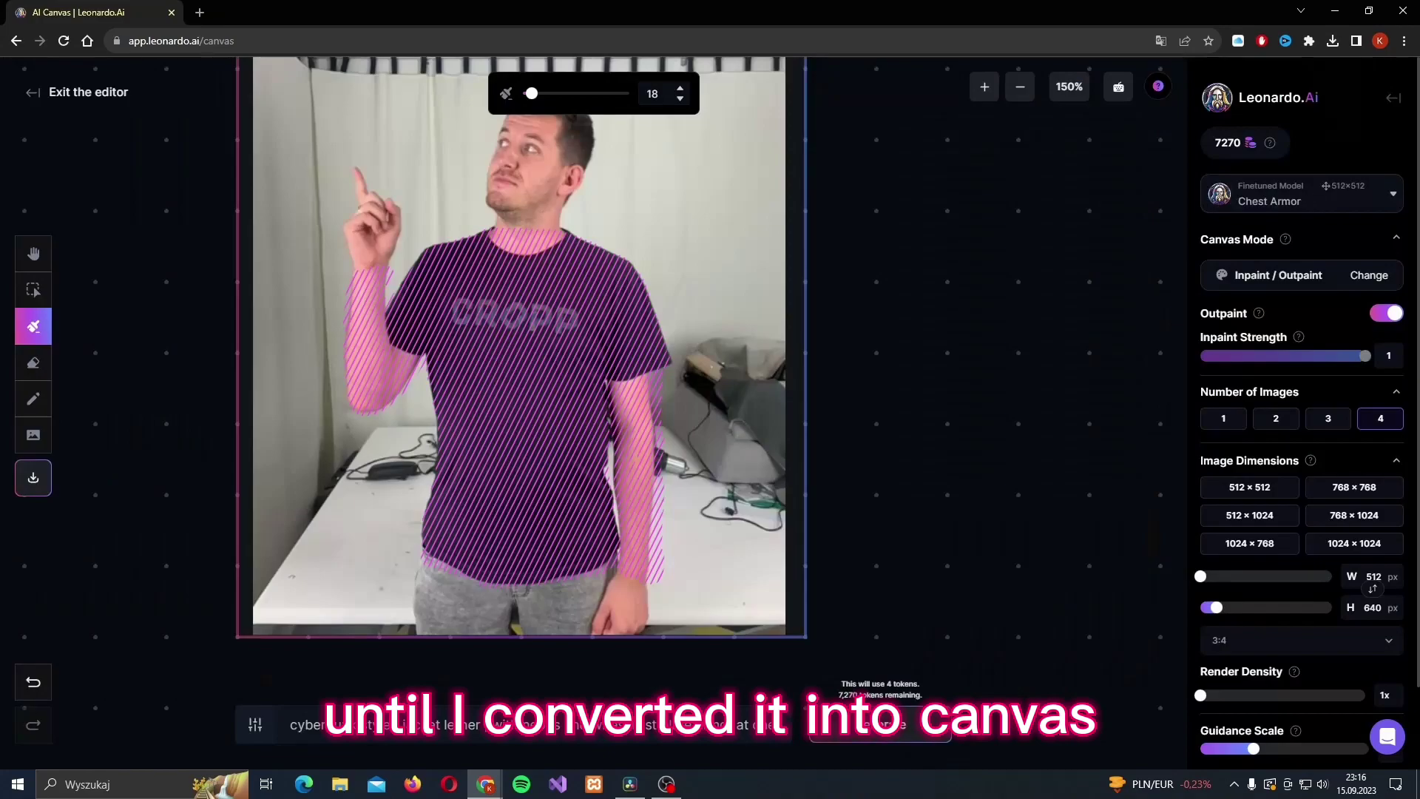
# Step: Generate armour over the masked shirt with Chest Armor, browse the results, then discard them
pyautogui.click(874, 725)
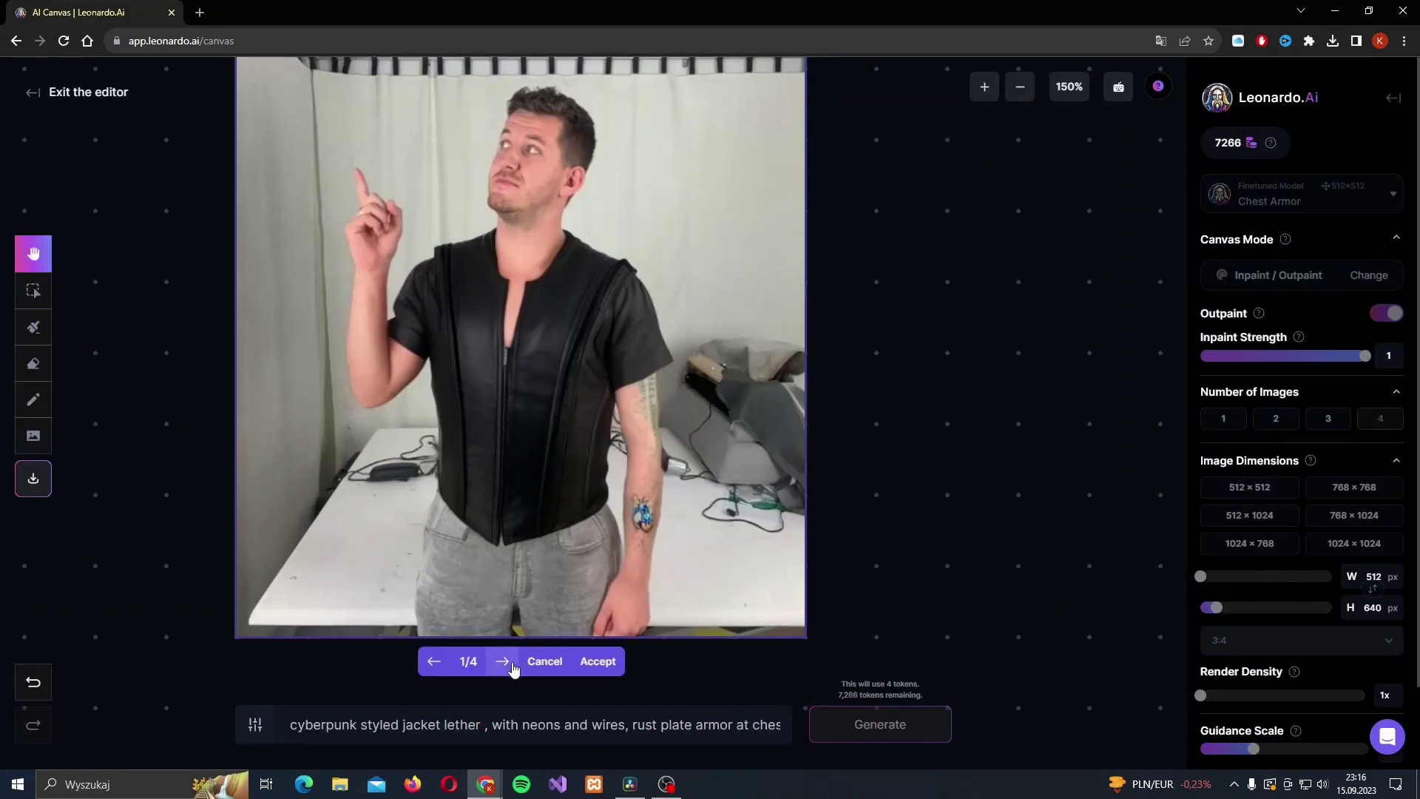
pyautogui.click(506, 662)
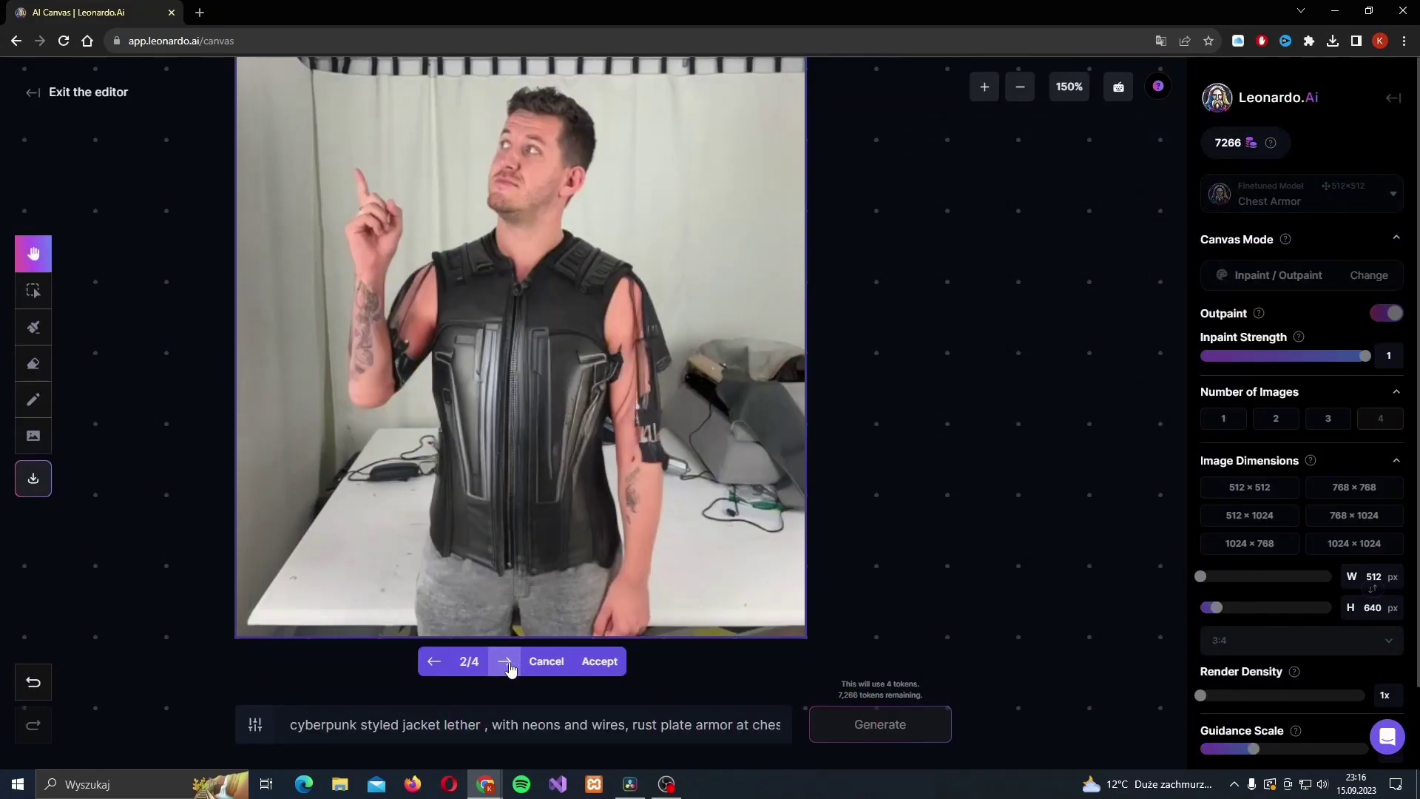
pyautogui.click(506, 662)
pyautogui.click(506, 662)
pyautogui.click(506, 662)
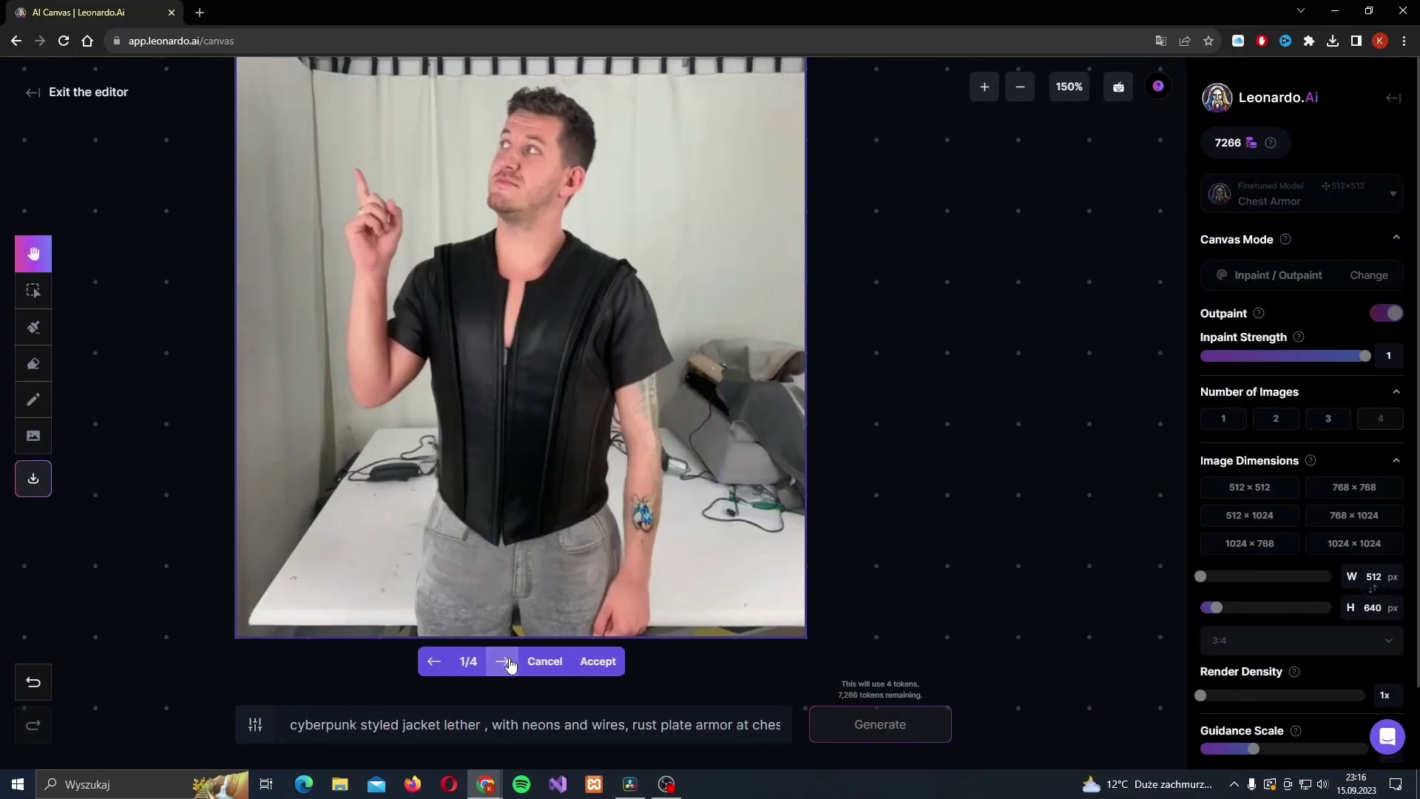
pyautogui.click(506, 662)
pyautogui.click(506, 662)
pyautogui.click(506, 662)
pyautogui.click(505, 661)
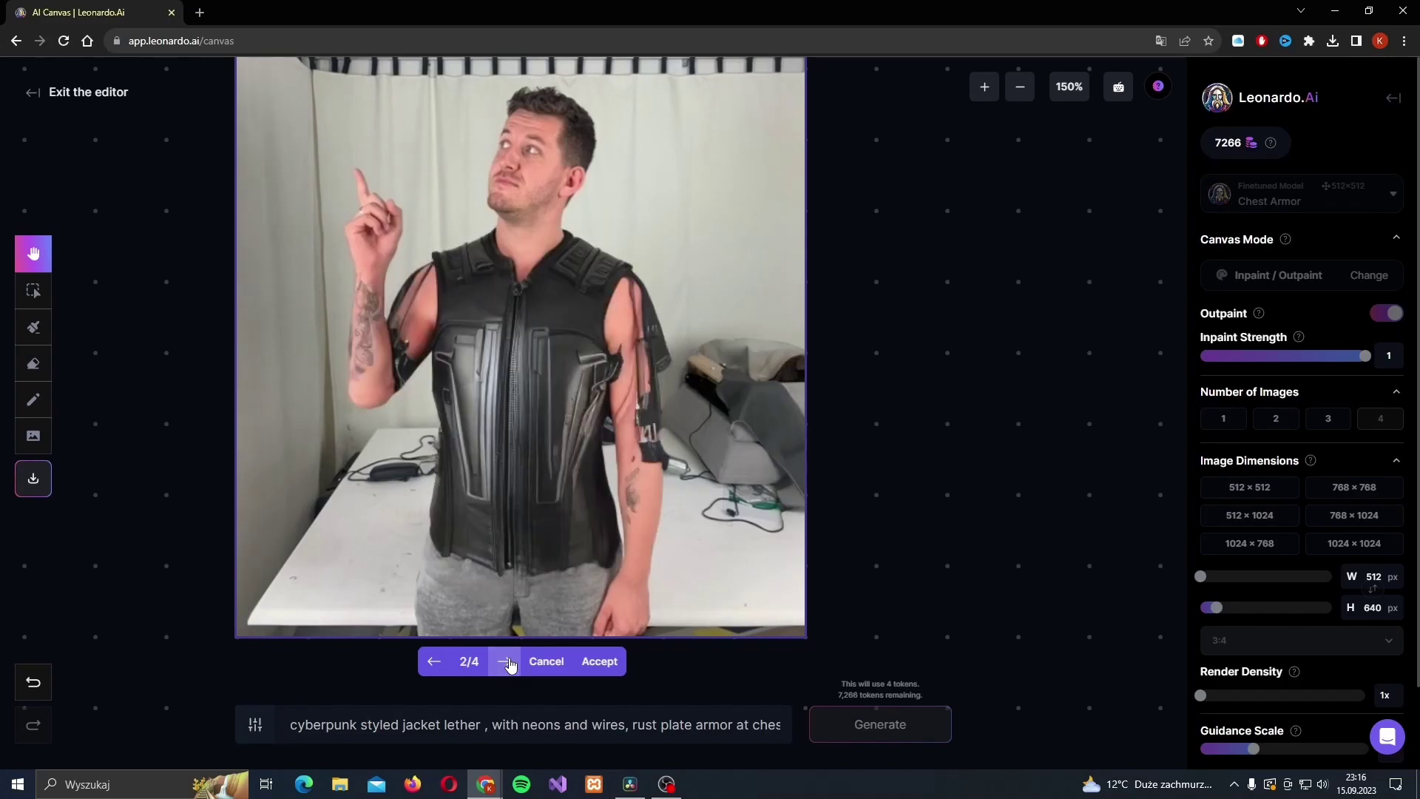
pyautogui.click(546, 661)
# Step: Change the finetuned model to DreamShaper v7
pyautogui.click(1294, 196)
pyautogui.click(1294, 226)
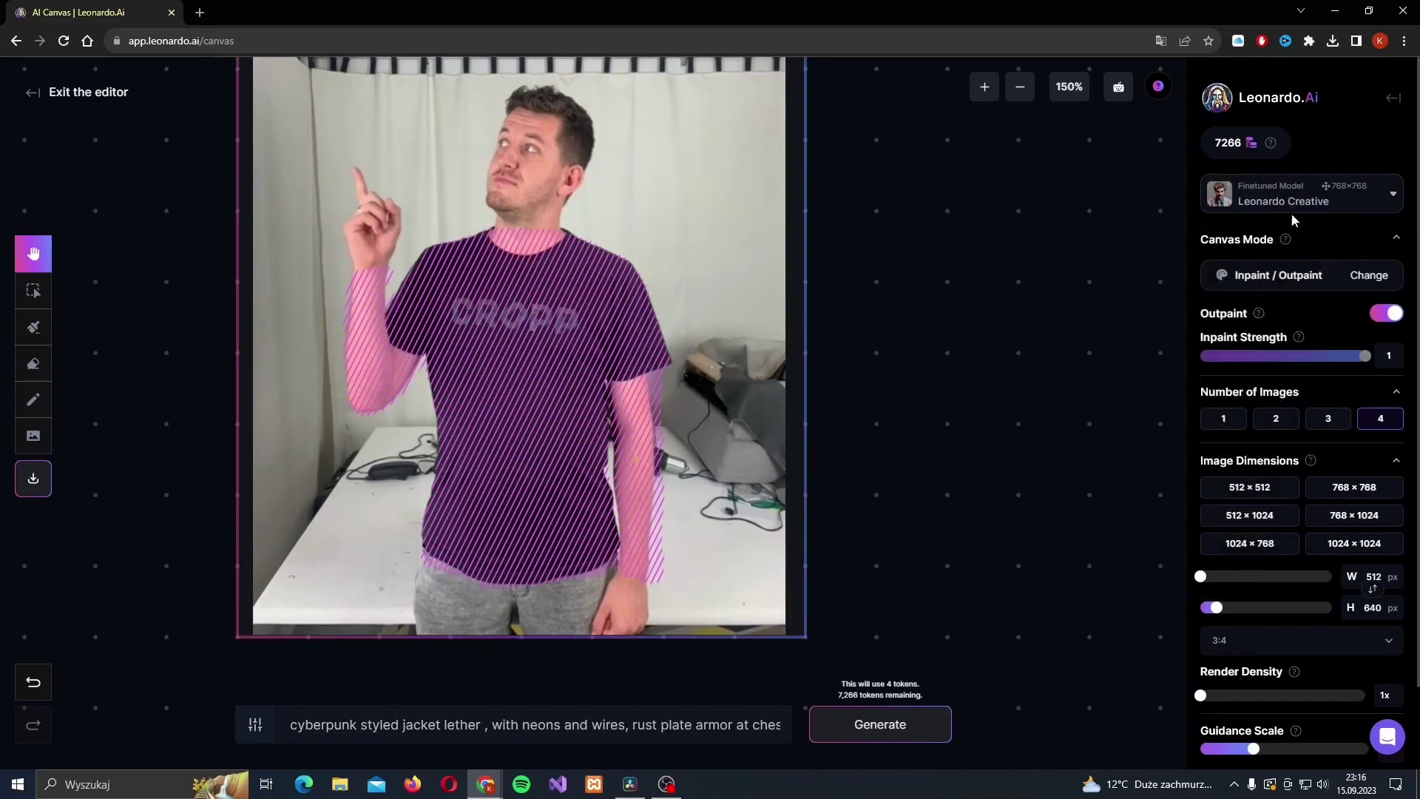
pyautogui.click(1294, 198)
pyautogui.click(1272, 341)
pyautogui.scroll(-2, 1258, 519)
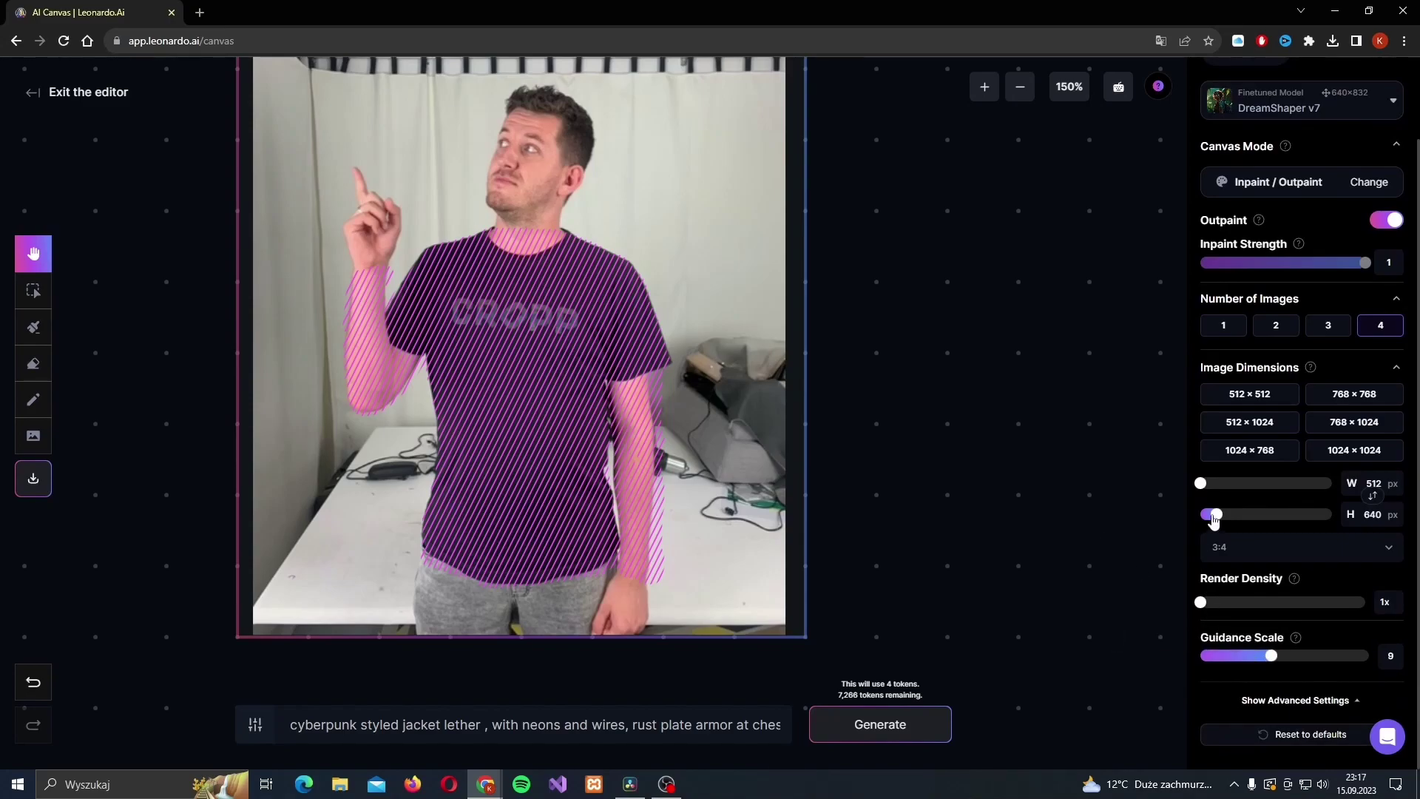
# Step: Regenerate the masked area with DreamShaper v7 and step through the chest armour variations
pyautogui.click(880, 724)
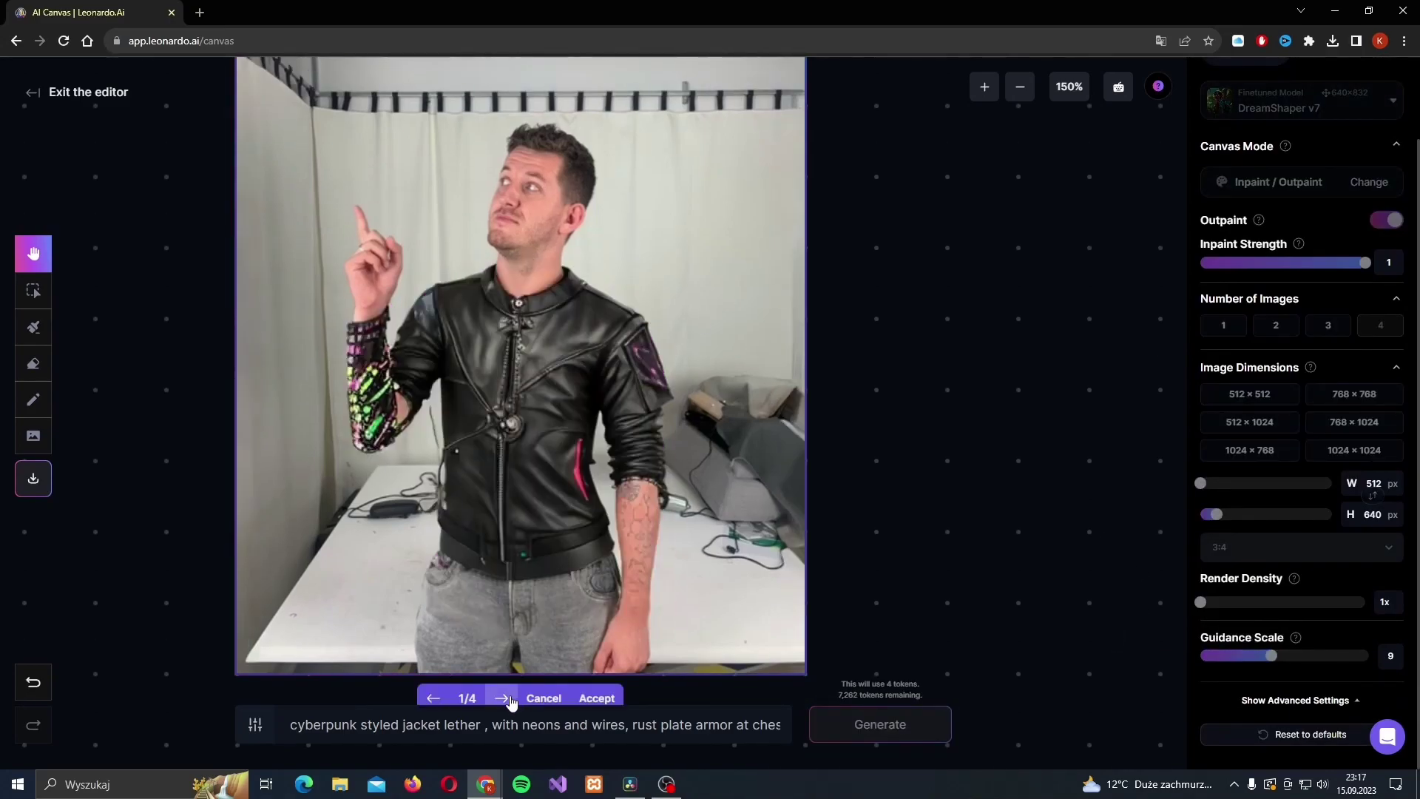
pyautogui.click(502, 699)
pyautogui.click(503, 699)
pyautogui.click(503, 699)
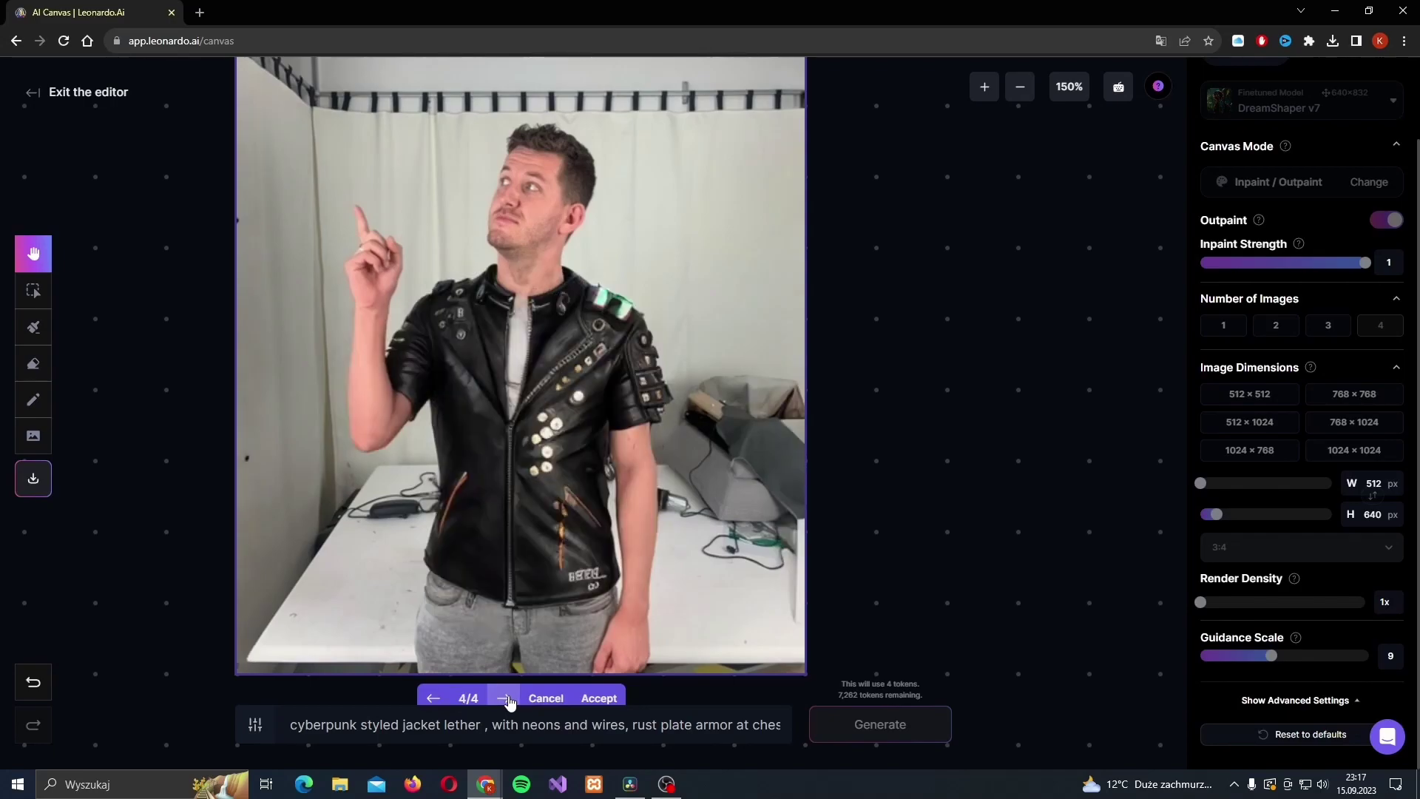
pyautogui.click(503, 699)
pyautogui.scroll(-1, 376, 739)
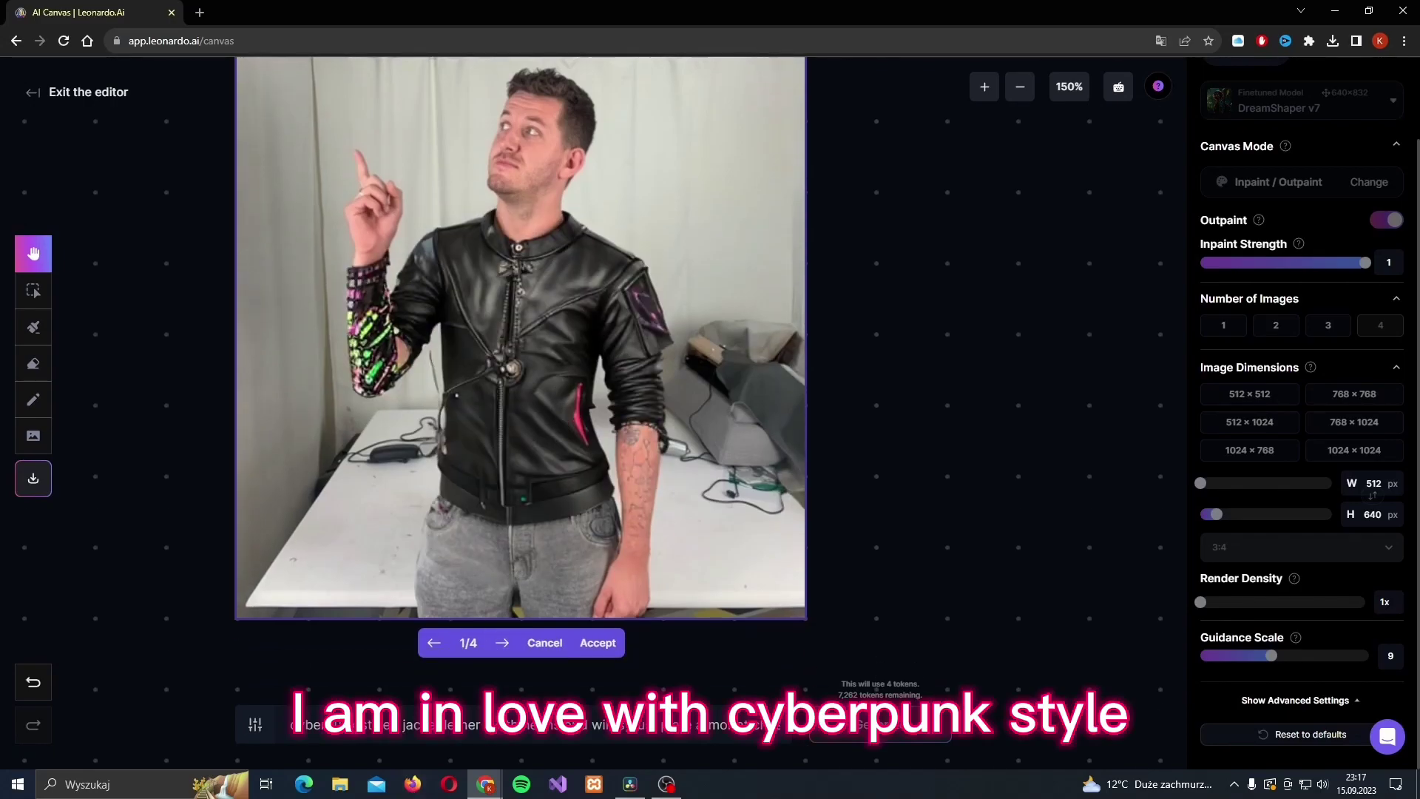
pyautogui.click(505, 642)
pyautogui.click(505, 643)
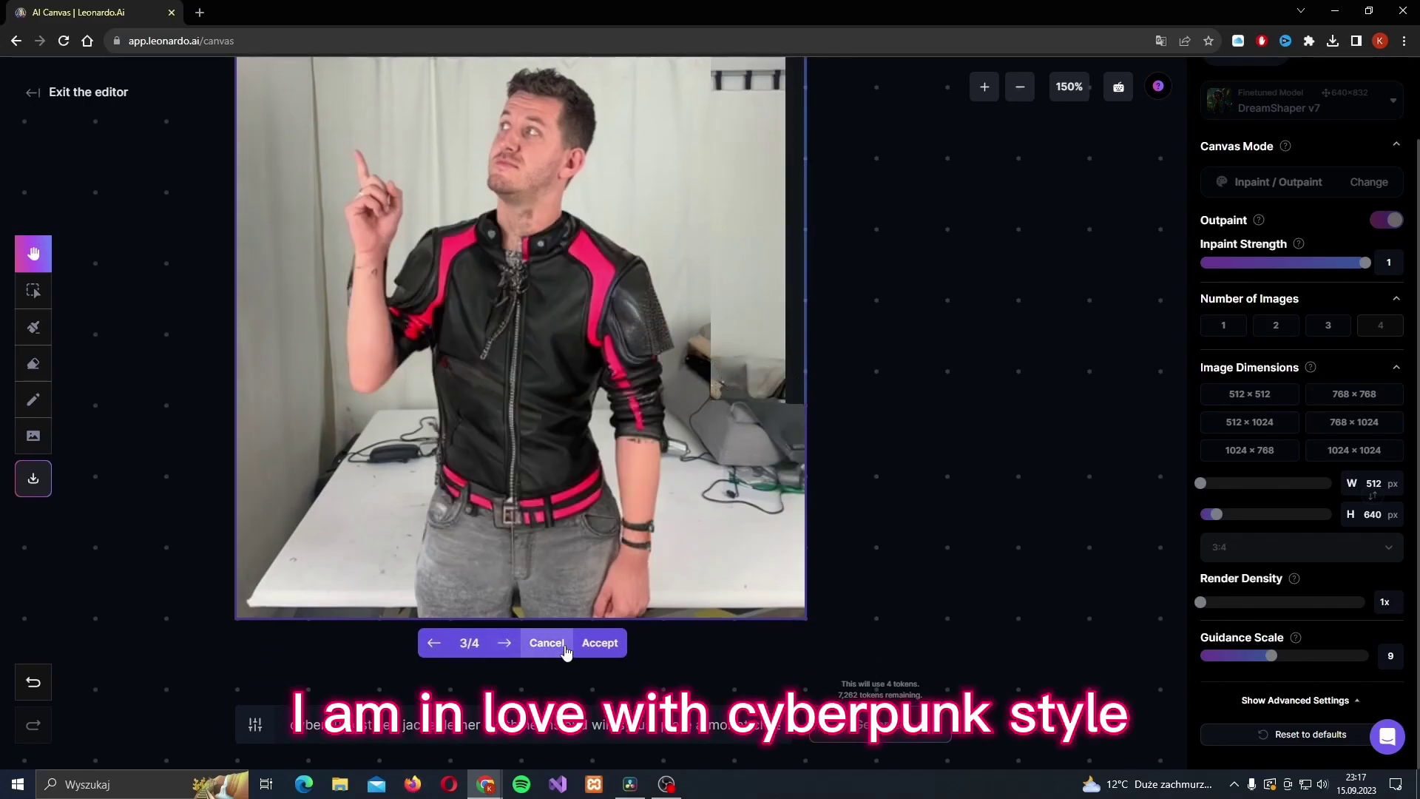
pyautogui.click(505, 642)
pyautogui.scroll(1, 506, 651)
pyautogui.click(515, 687)
pyautogui.click(515, 688)
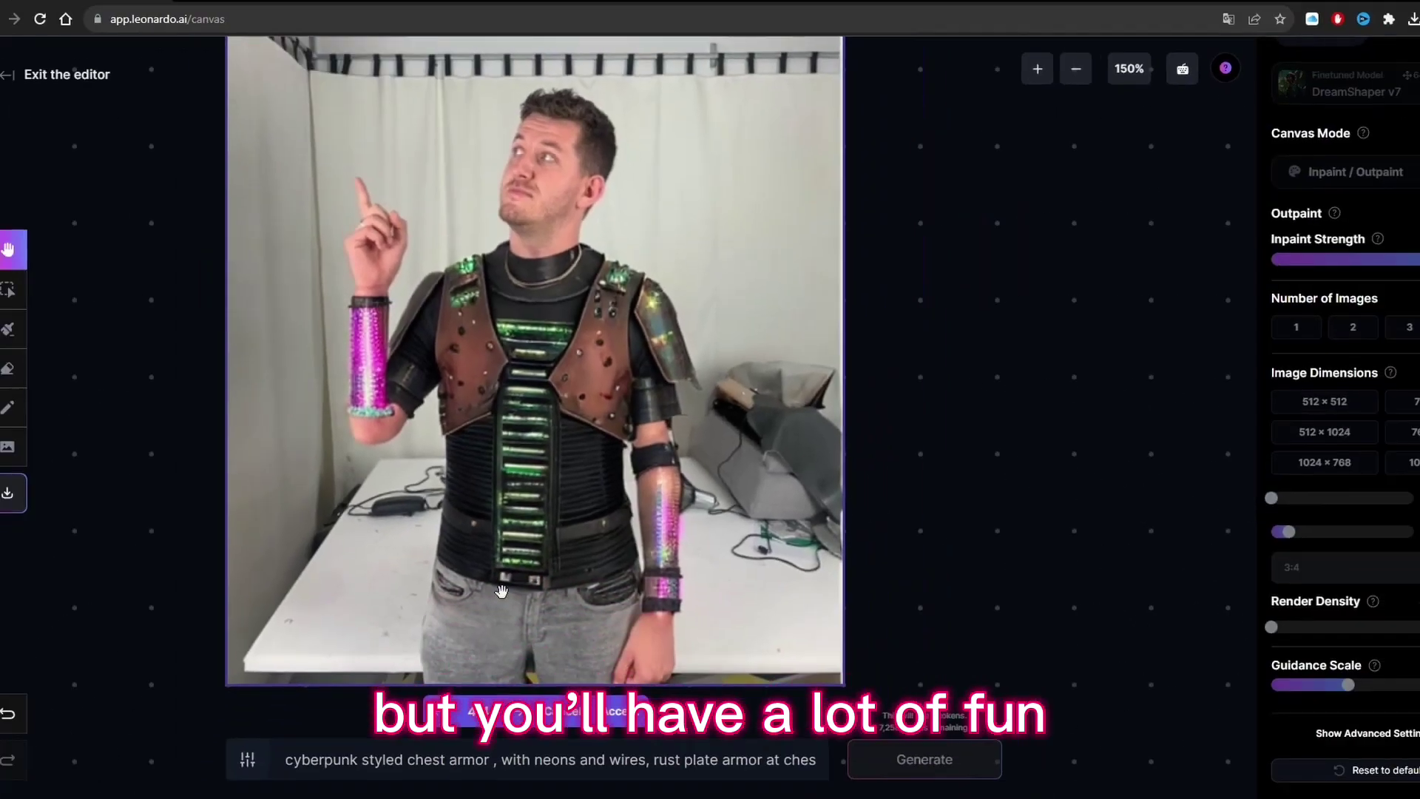
pyautogui.click(502, 681)
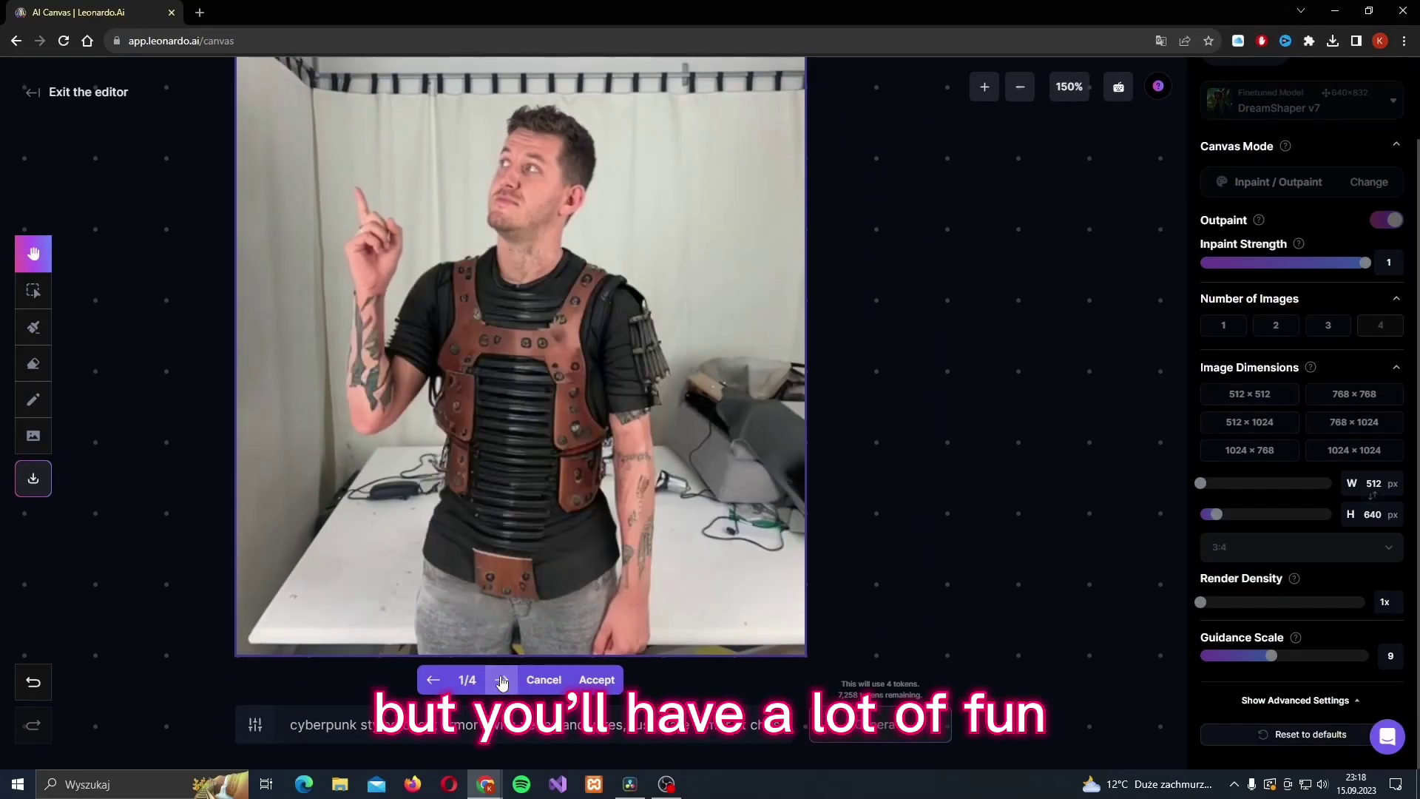
pyautogui.click(502, 681)
pyautogui.click(502, 681)
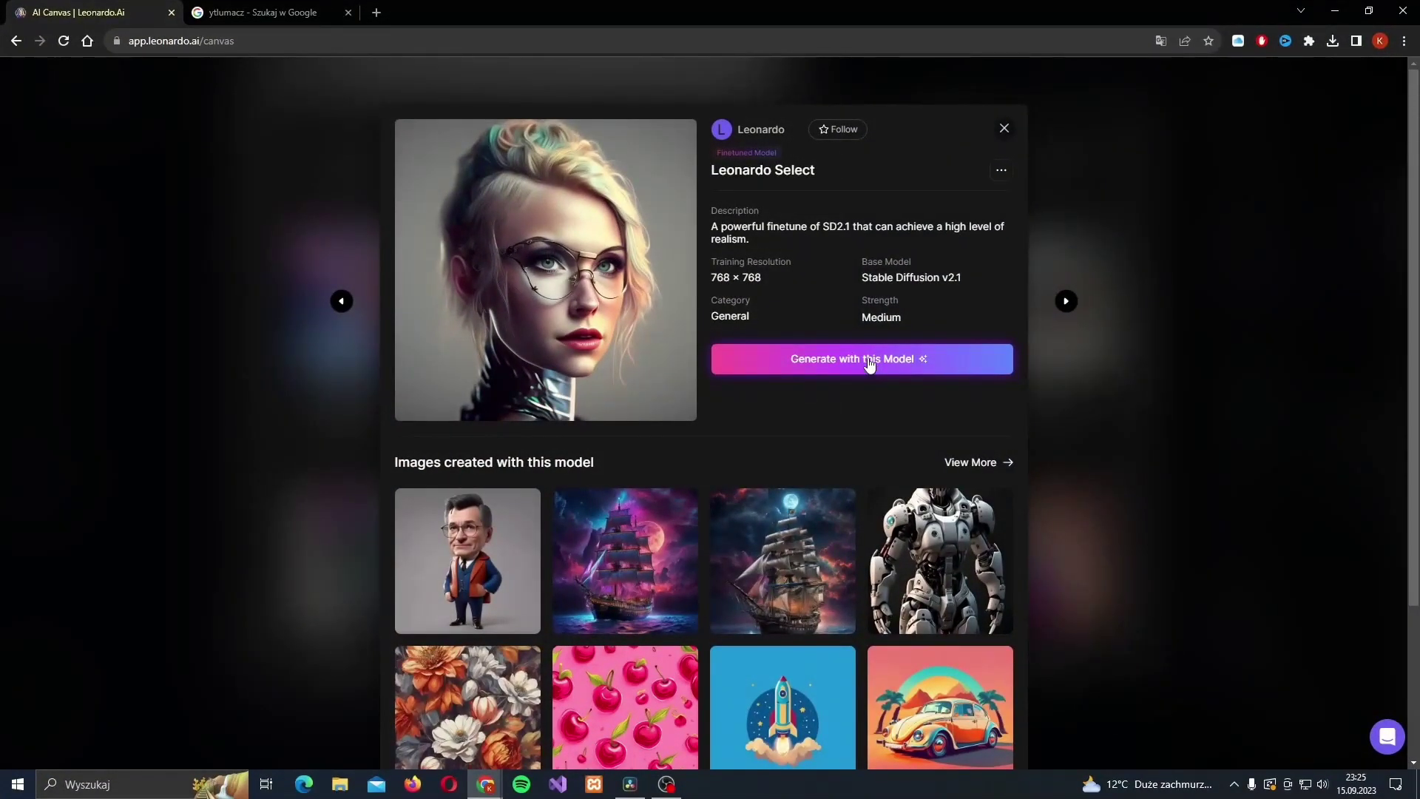
# Step: Generate armoured jackets with Leonardo Select, browse the results, then discard them
pyautogui.click(869, 361)
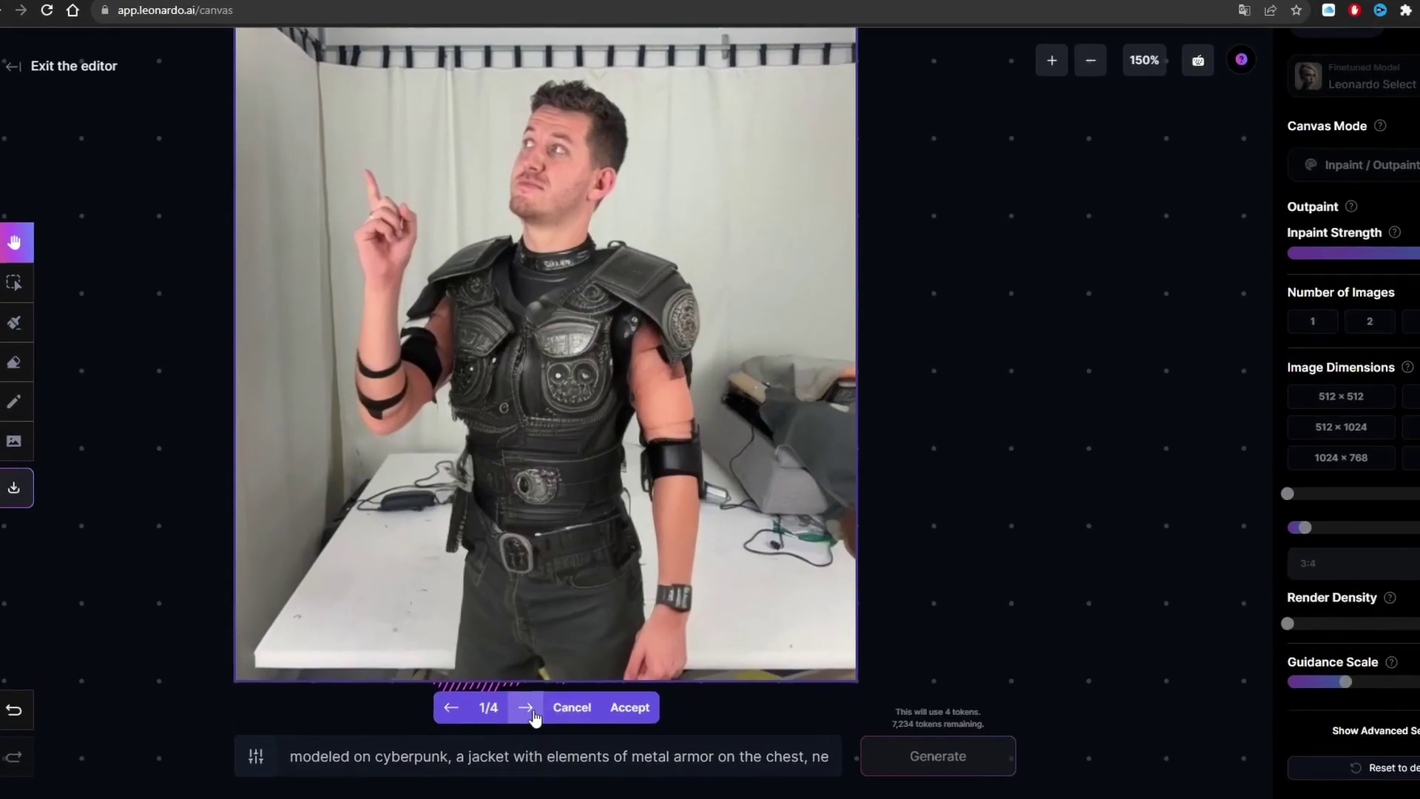
pyautogui.click(505, 679)
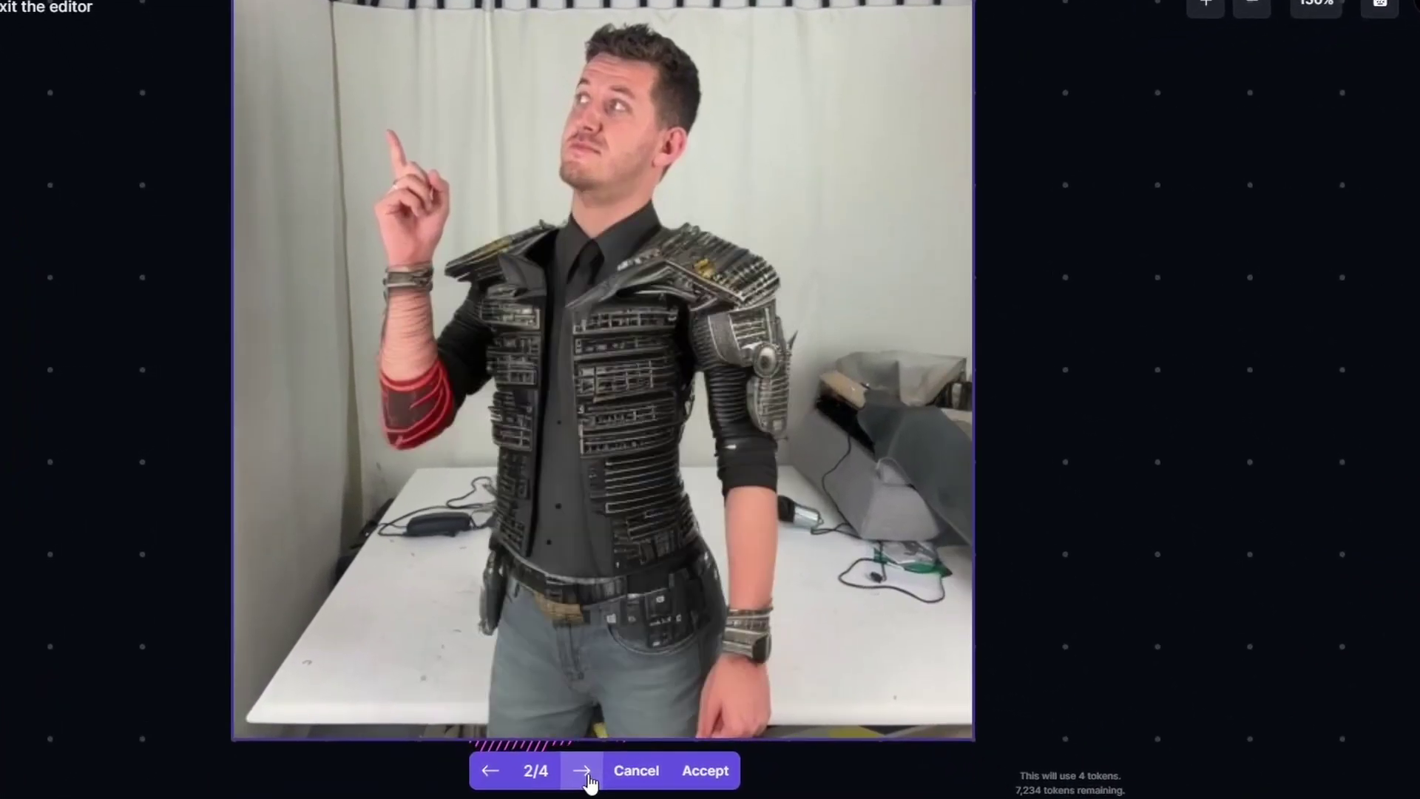
pyautogui.click(505, 680)
pyautogui.click(588, 778)
pyautogui.click(588, 778)
pyautogui.click(587, 778)
pyautogui.click(588, 778)
pyautogui.click(587, 778)
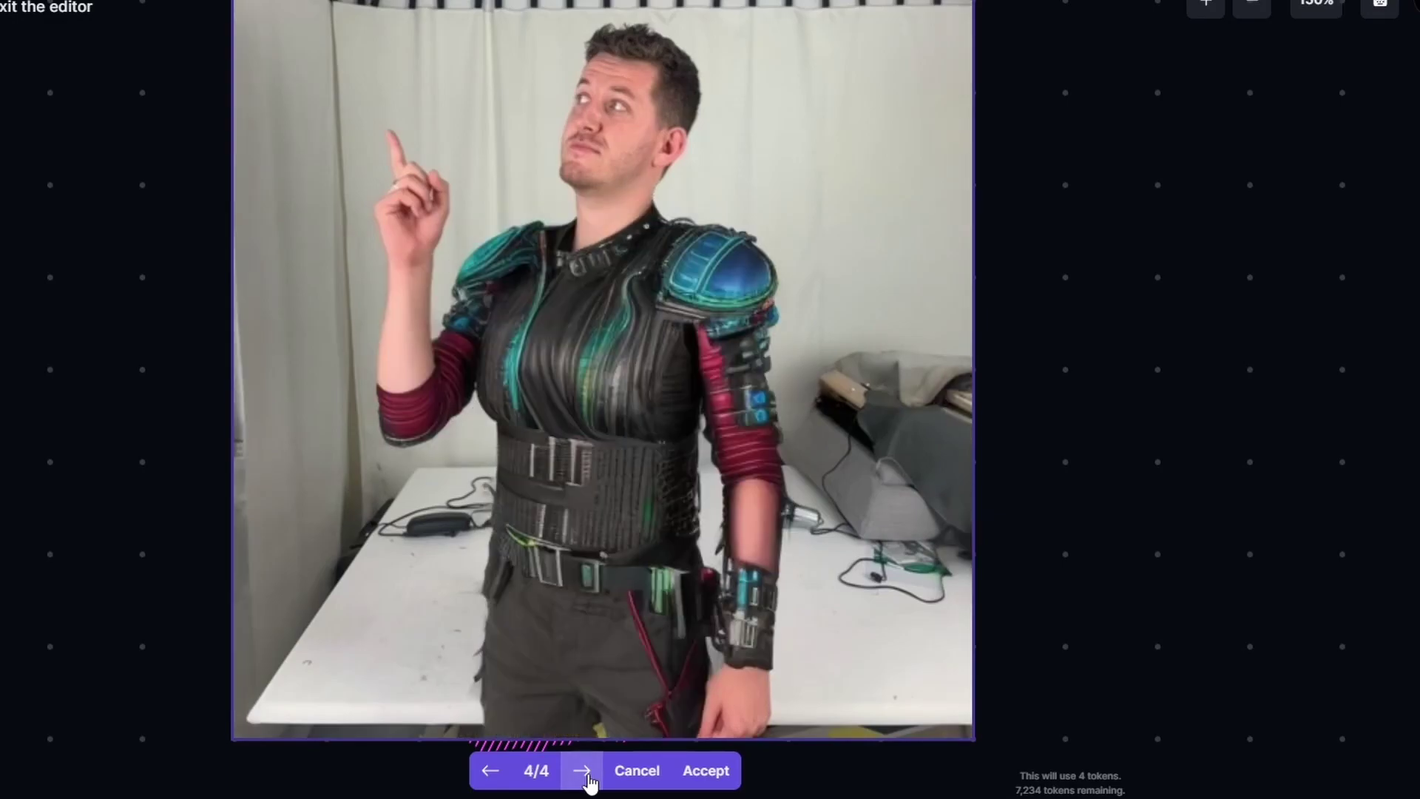
pyautogui.click(588, 778)
pyautogui.click(588, 778)
pyautogui.click(582, 769)
pyautogui.click(582, 770)
pyautogui.click(490, 769)
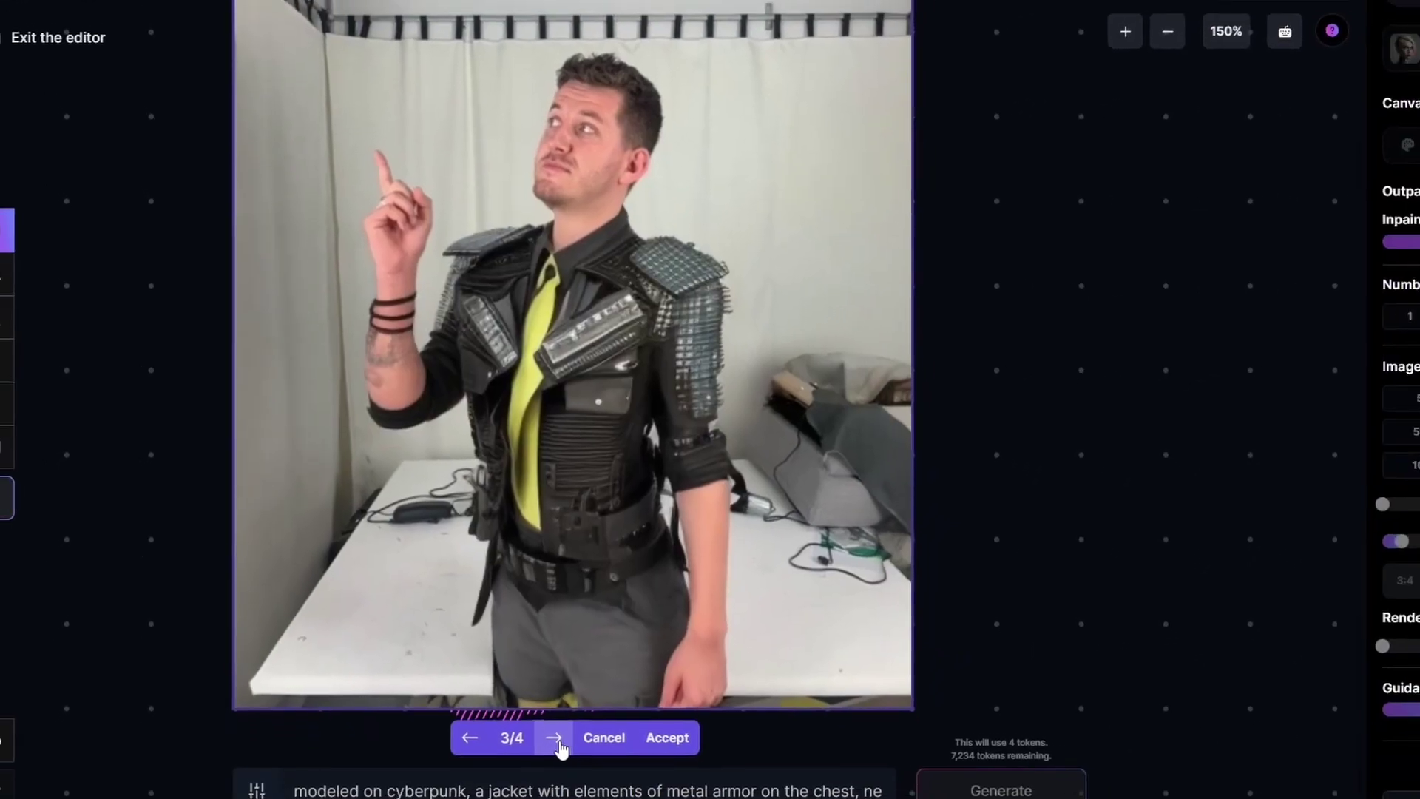
pyautogui.click(636, 770)
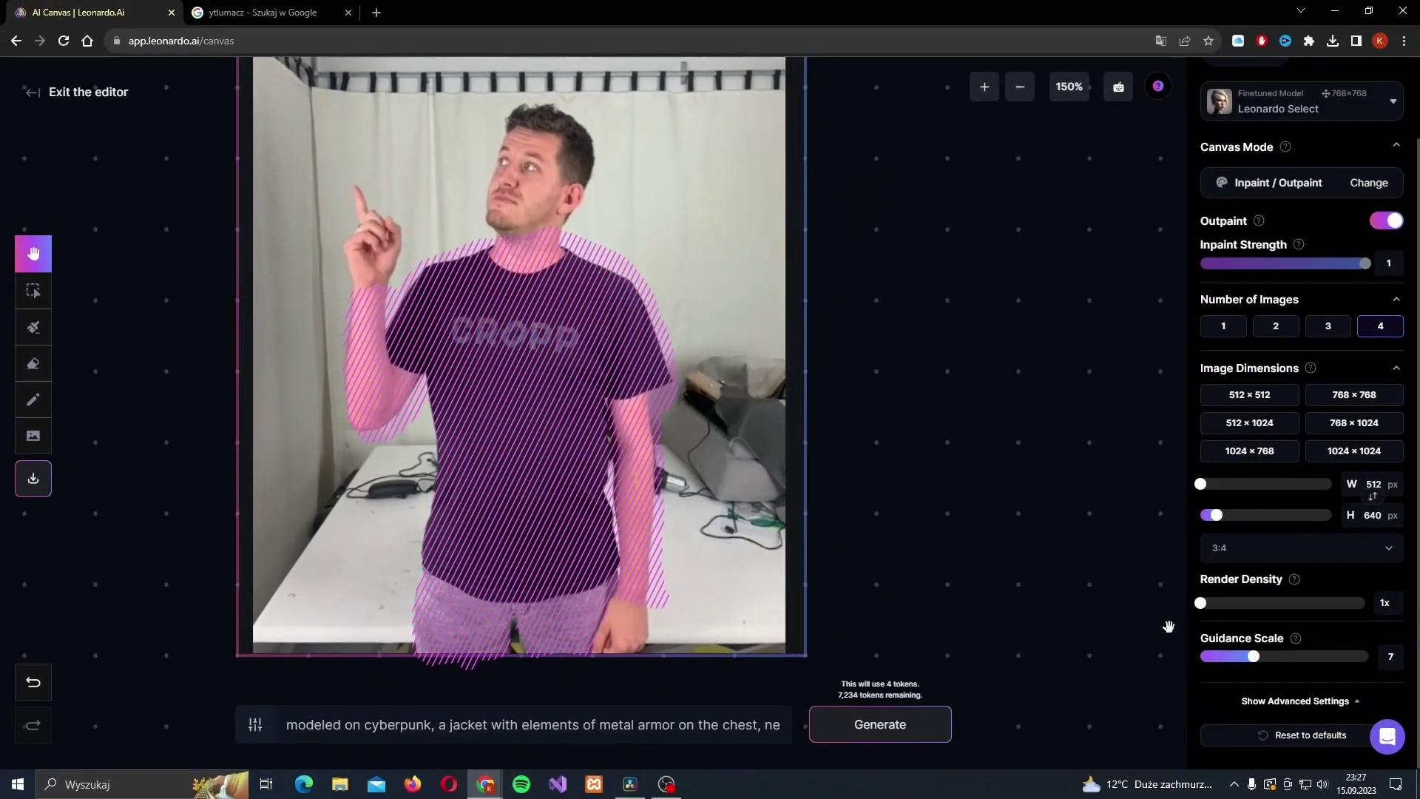
# Step: Raise guidance scale from 7 to 11 and browse the new armoured jacket results
pyautogui.moveTo(1253, 656); pyautogui.dragTo(1289, 656)
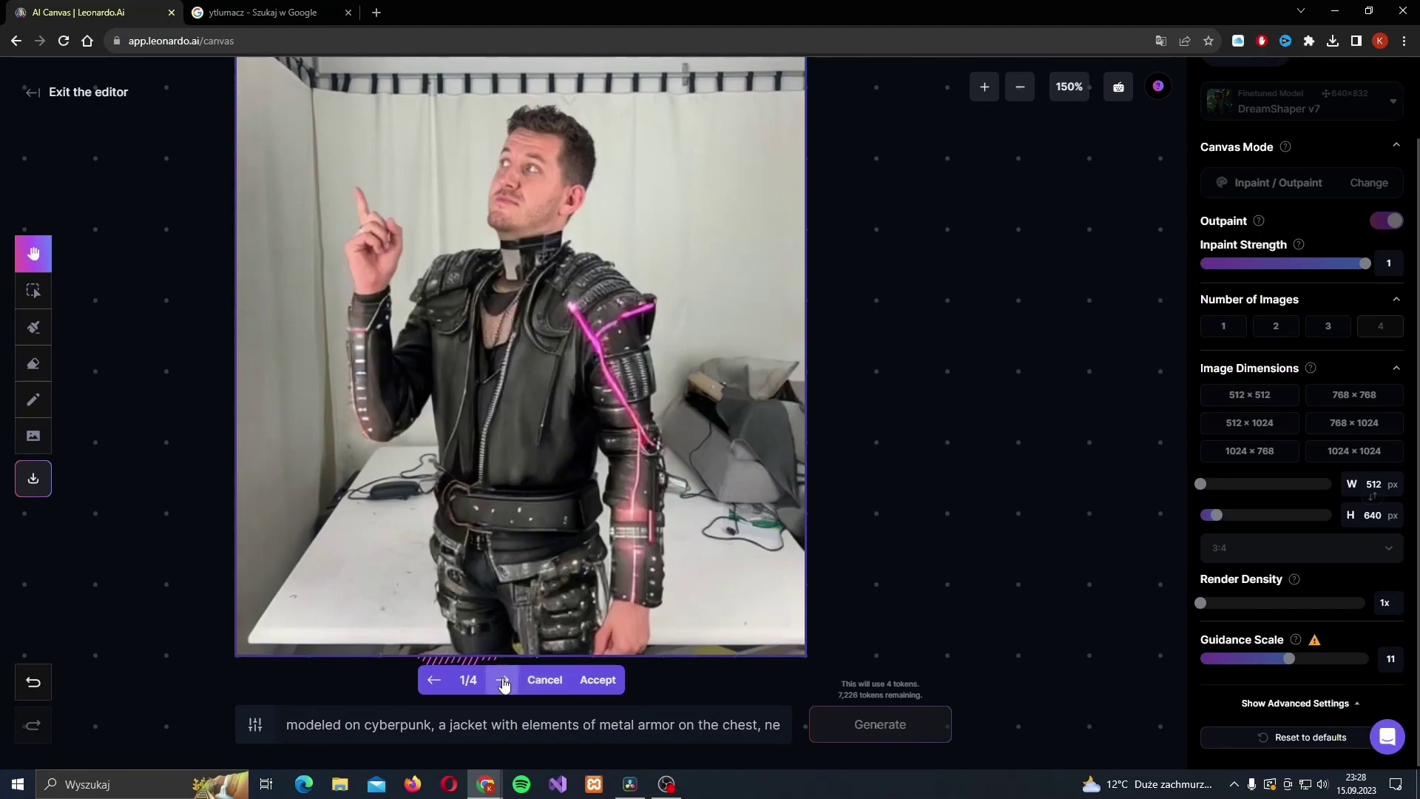
pyautogui.click(503, 680)
pyautogui.click(503, 680)
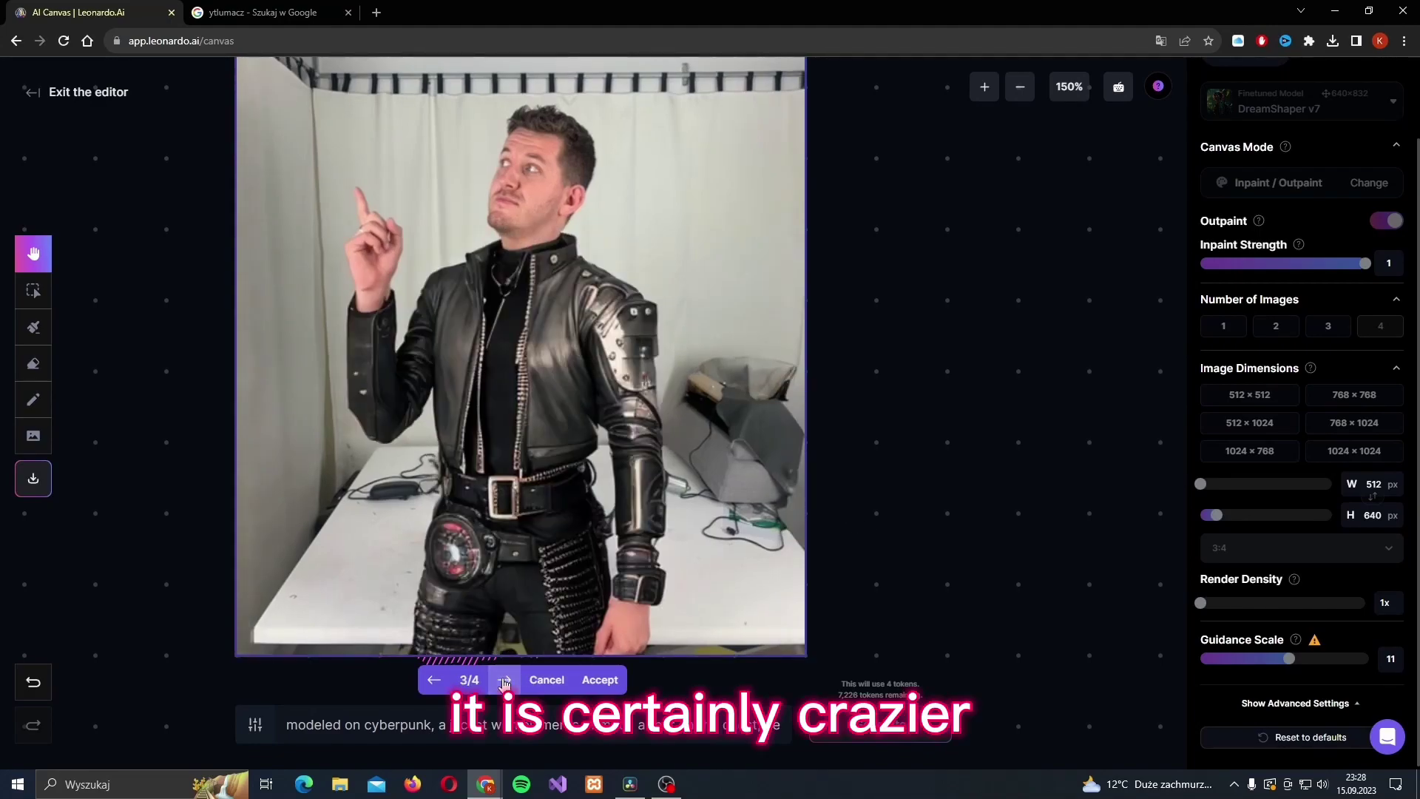
pyautogui.click(503, 680)
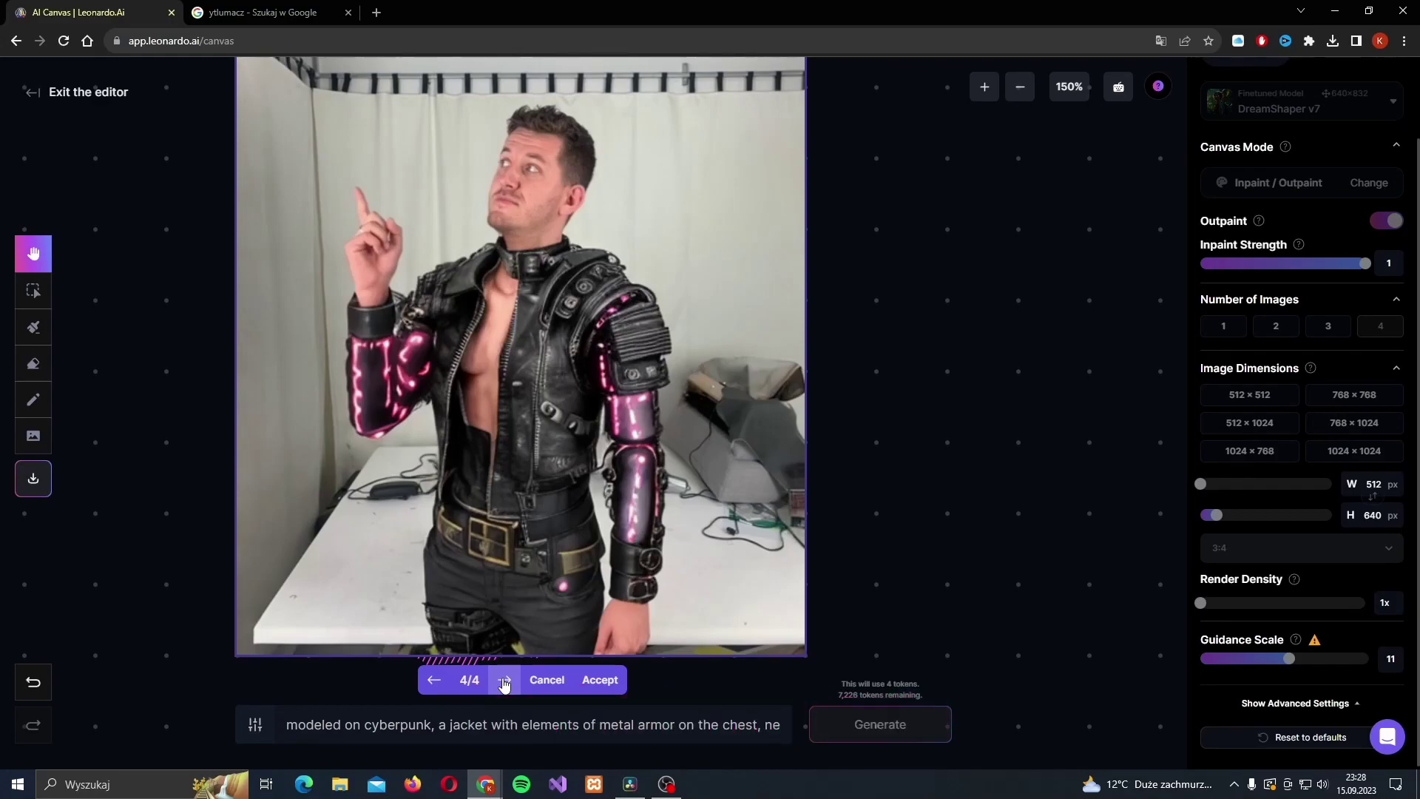
pyautogui.click(503, 681)
pyautogui.click(503, 680)
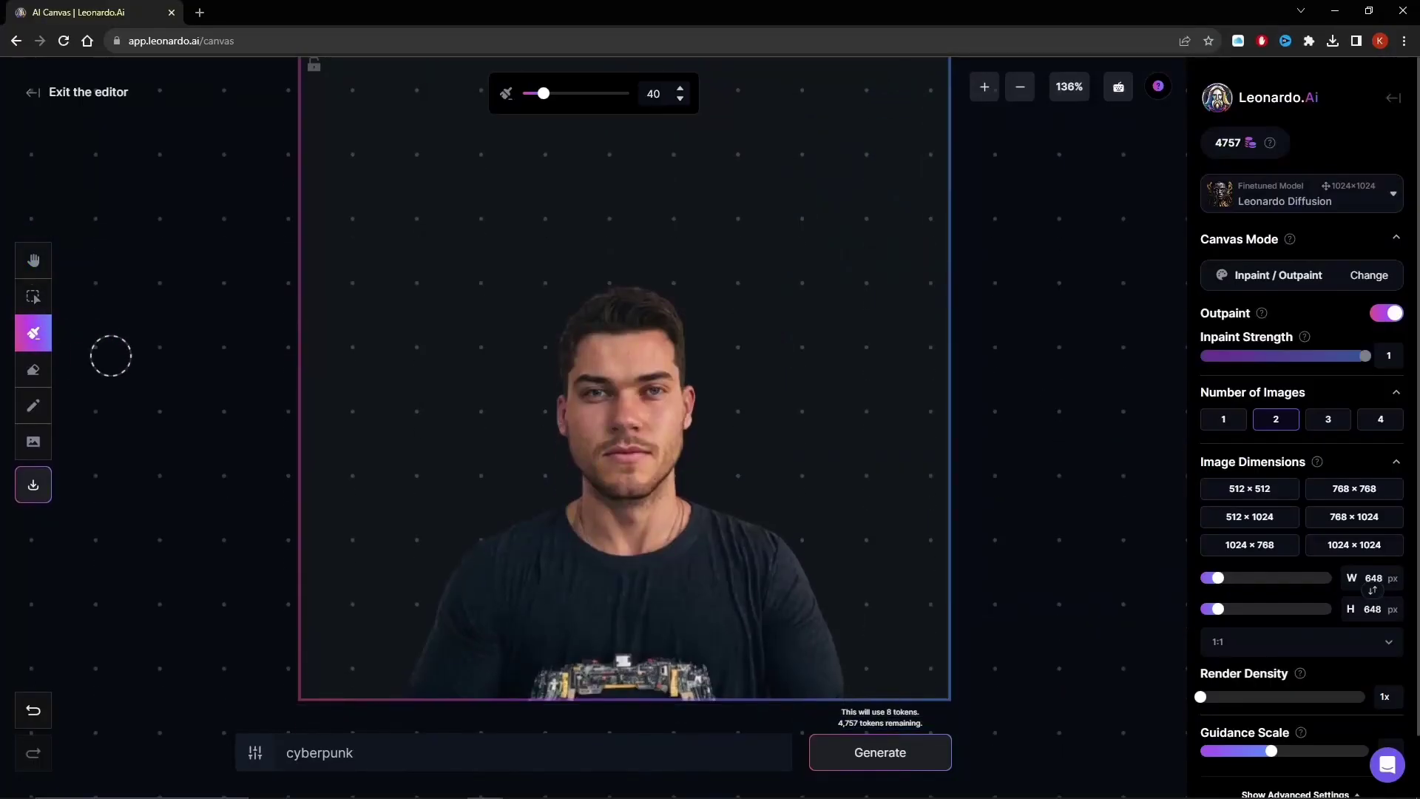
# Step: Mask the background and generate 'cyberpunk neon city in background' around the man
pyautogui.moveTo(410, 631)
pyautogui.mouseDown()
pyautogui.moveTo(459, 542)
pyautogui.moveTo(552, 500)
pyautogui.mouseUp()
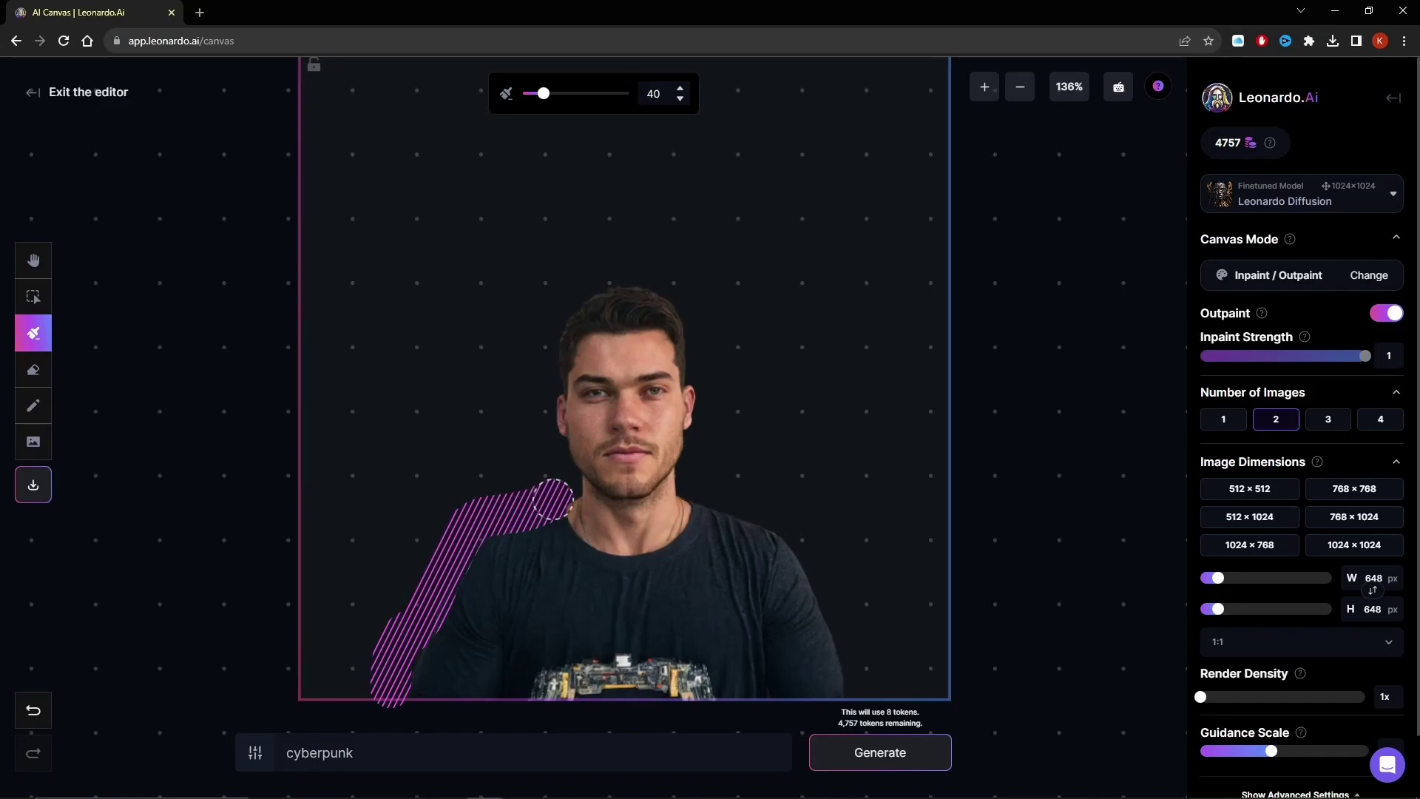
pyautogui.moveTo(540, 416)
pyautogui.mouseDown()
pyautogui.moveTo(541, 354)
pyautogui.moveTo(559, 294)
pyautogui.mouseUp()
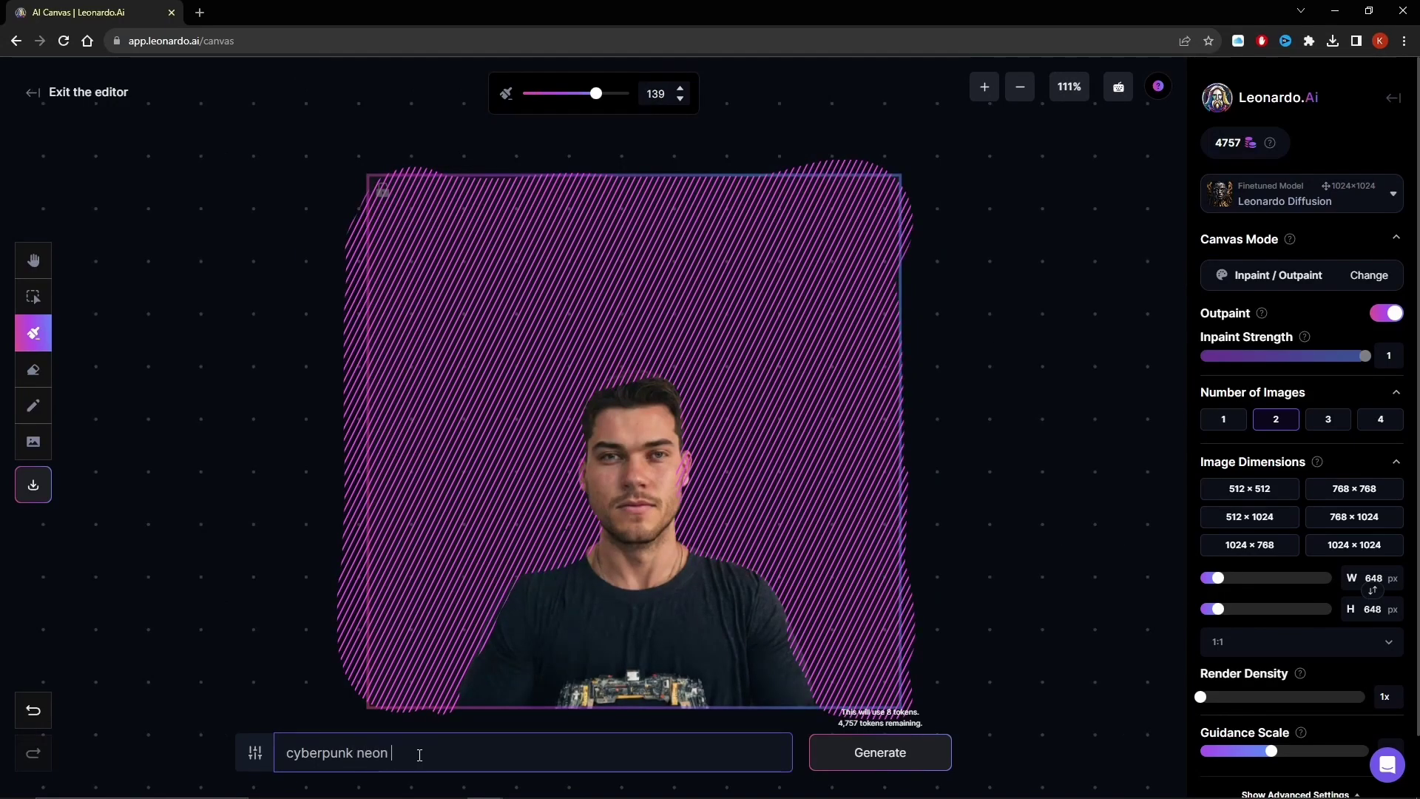
pyautogui.write('round')
pyautogui.press('Return')
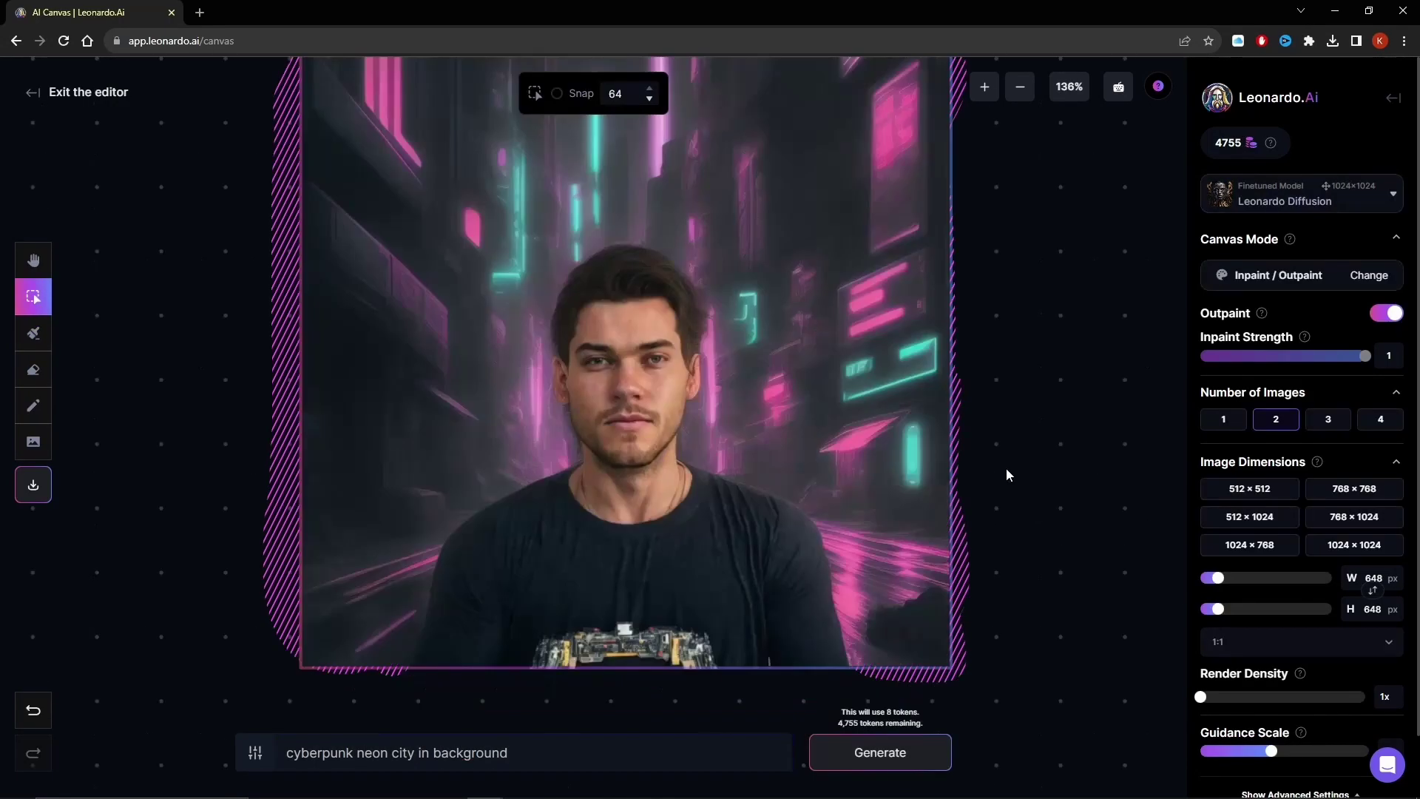
# Step: Brush an inpaint mask over the man's whole shirt
pyautogui.click(33, 259)
pyautogui.click(35, 314)
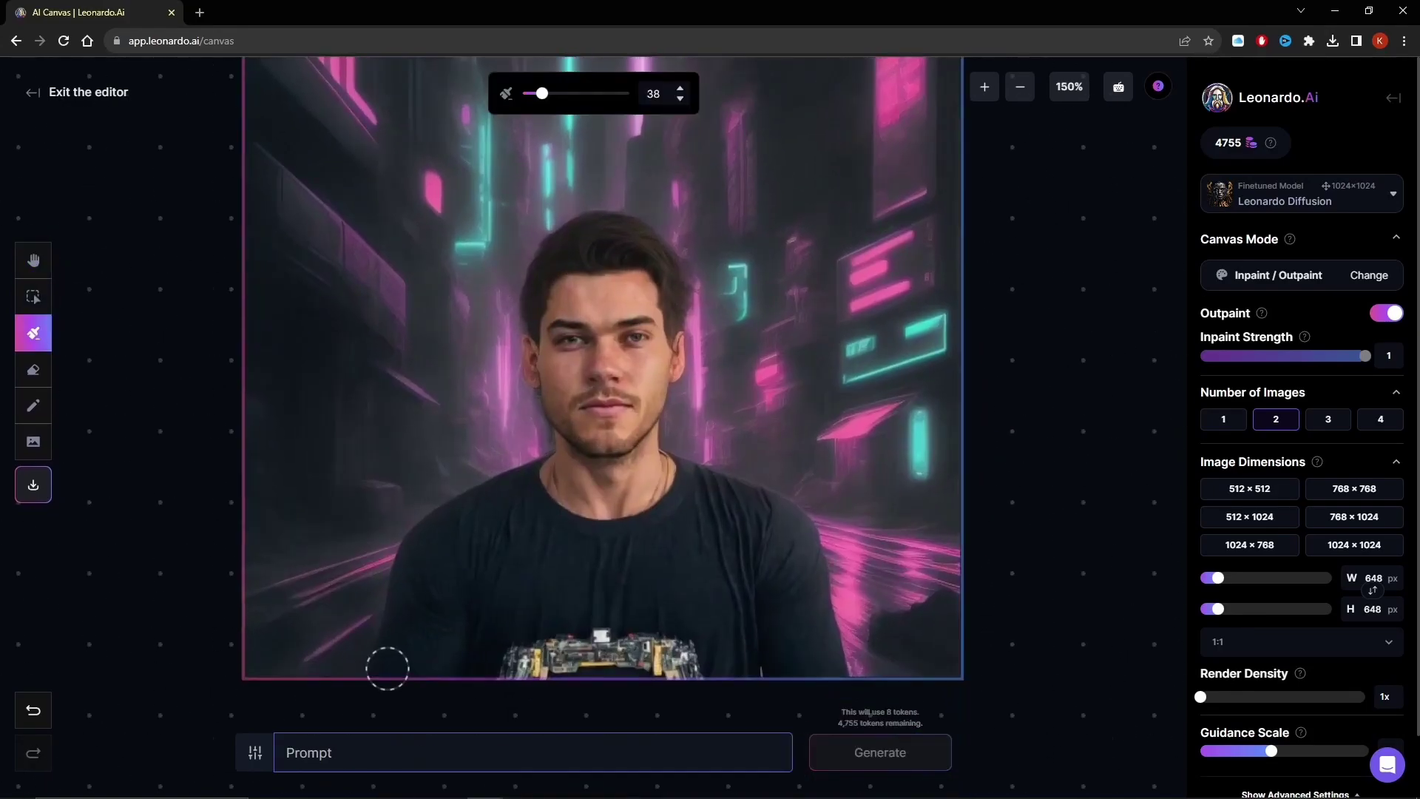
pyautogui.moveTo(388, 668)
pyautogui.mouseDown()
pyautogui.moveTo(409, 570)
pyautogui.moveTo(457, 512)
pyautogui.moveTo(527, 479)
pyautogui.moveTo(541, 483)
pyautogui.moveTo(513, 636)
pyautogui.mouseUp()
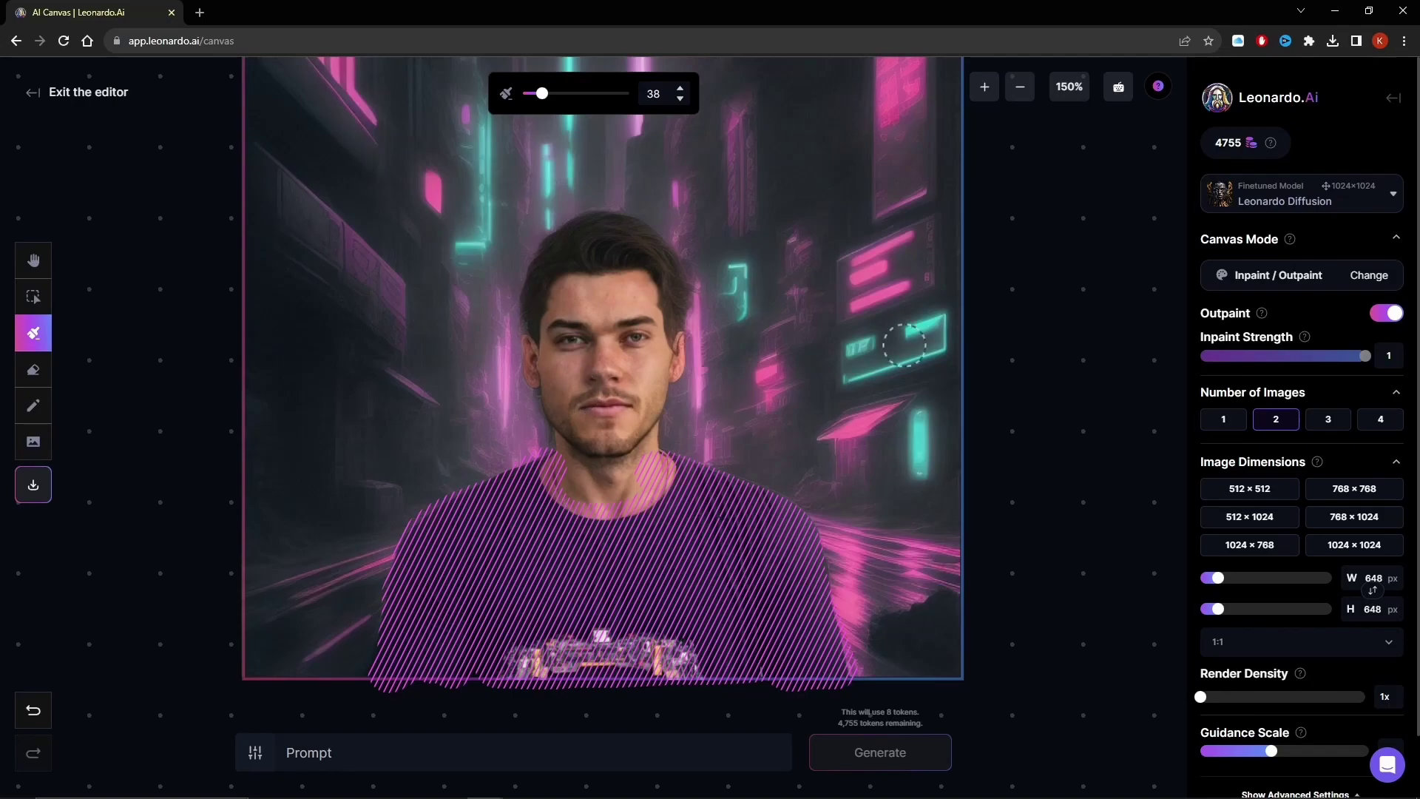
# Step: Generate and accept a 'cyberpunk neon jacket with colorful led wires' over the shirt
pyautogui.click(511, 756)
pyautogui.write('cyberpunk neon jacket with colorful led wires')
pyautogui.press('Return')
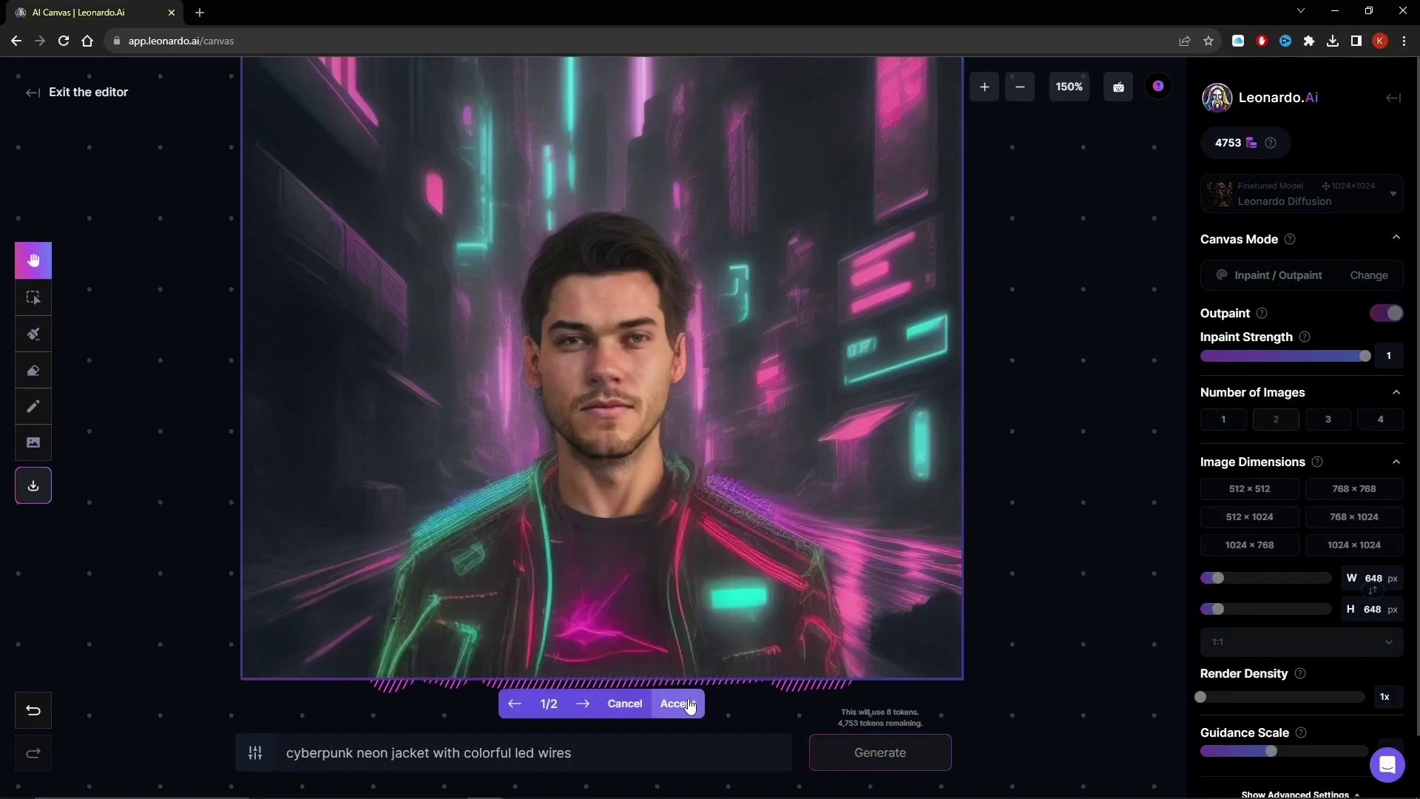
pyautogui.click(582, 703)
pyautogui.click(514, 703)
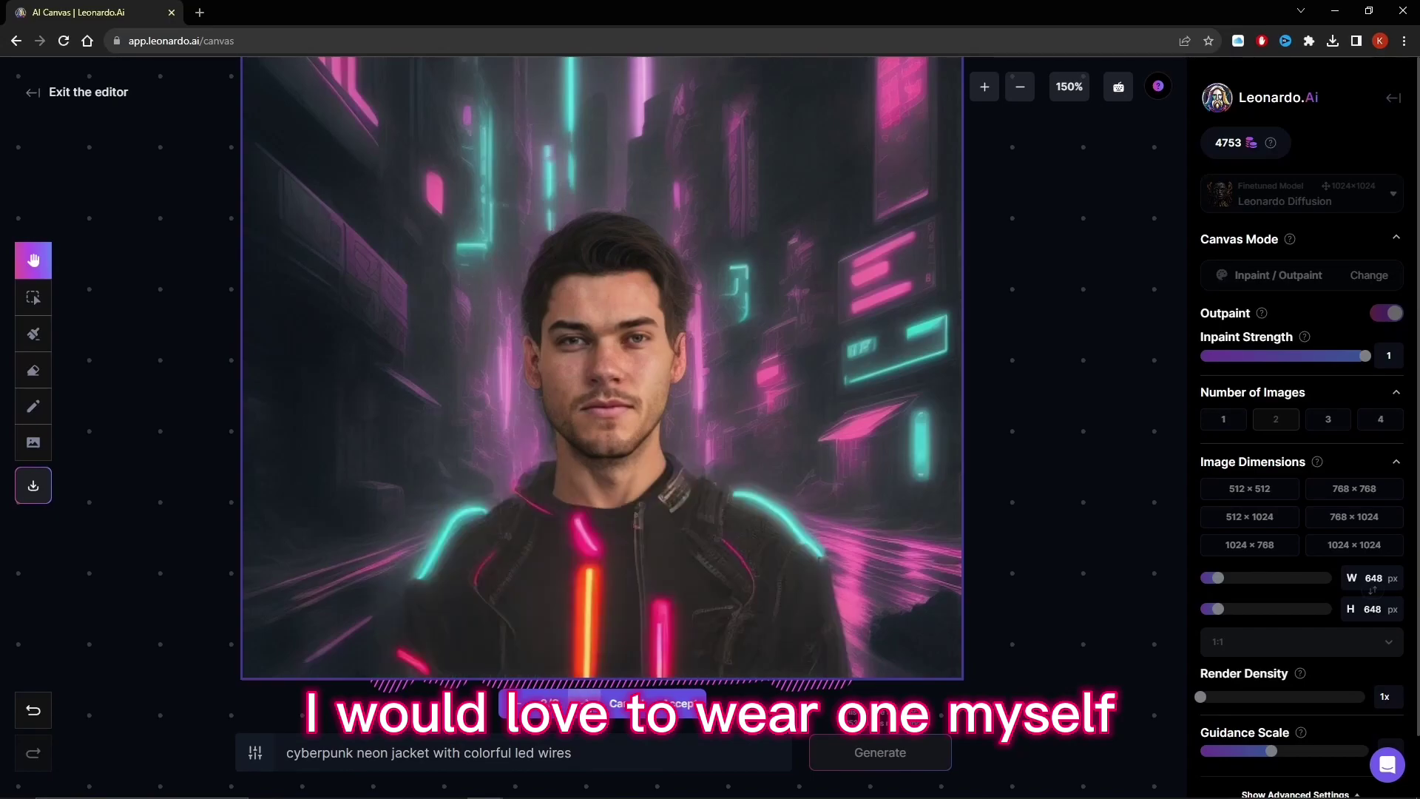
pyautogui.click(678, 702)
# Step: Mask both eyes and generate 'cyberpunk led sunglasses' in place of the old prompt
pyautogui.scroll(5, 556, 485)
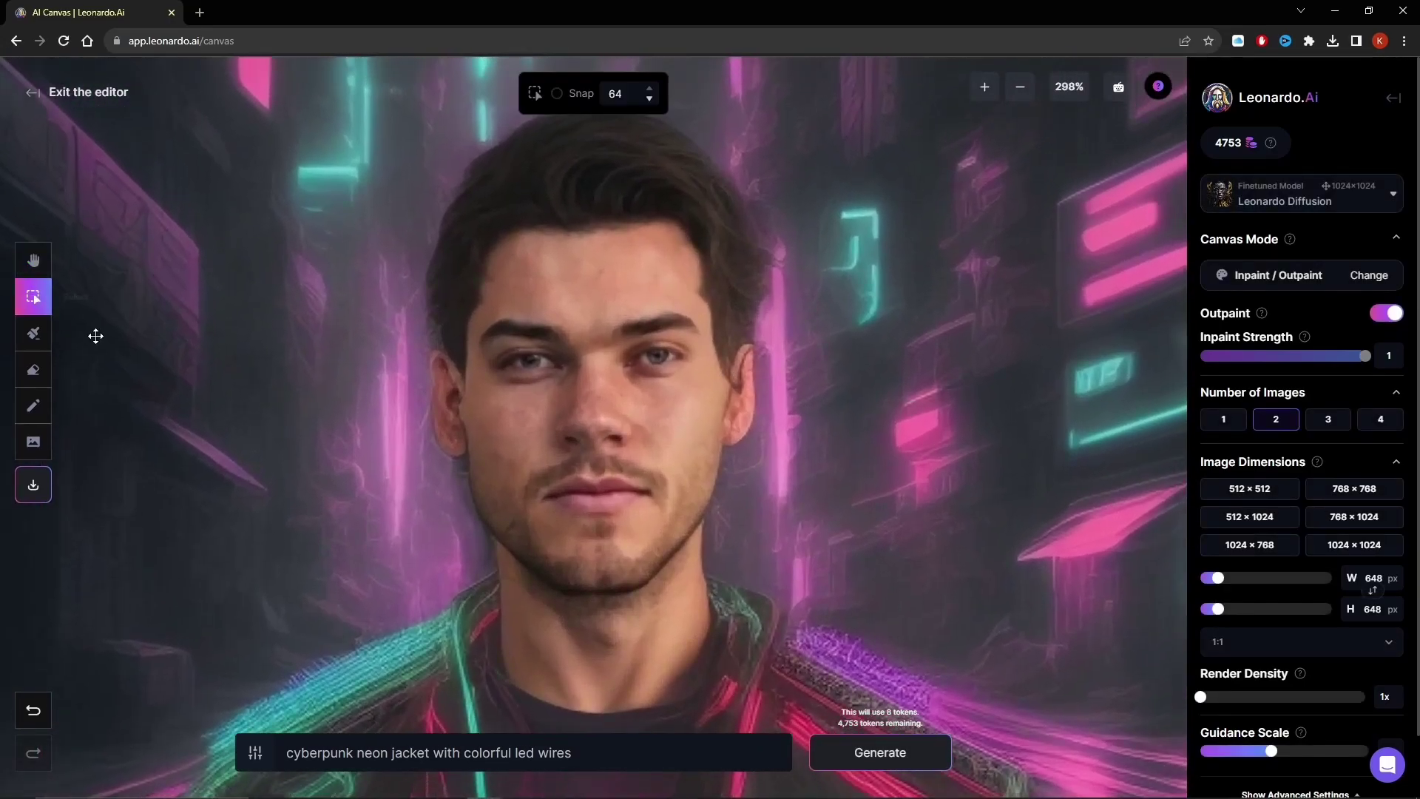
pyautogui.click(33, 333)
pyautogui.moveTo(573, 752); pyautogui.dragTo(287, 752)
pyautogui.press('BackSpace')
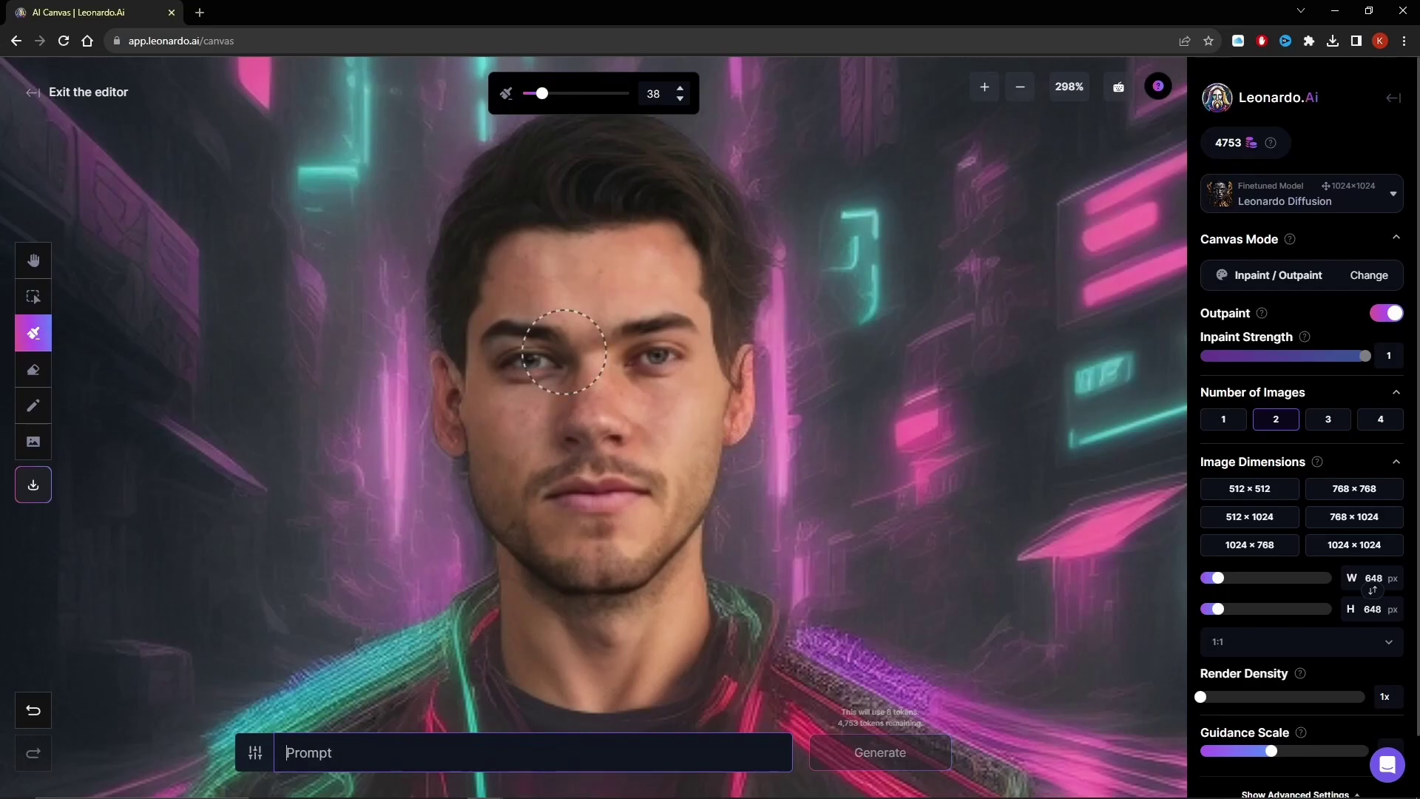
pyautogui.moveTo(510, 344)
pyautogui.mouseDown()
pyautogui.moveTo(559, 370)
pyautogui.moveTo(688, 366)
pyautogui.mouseUp()
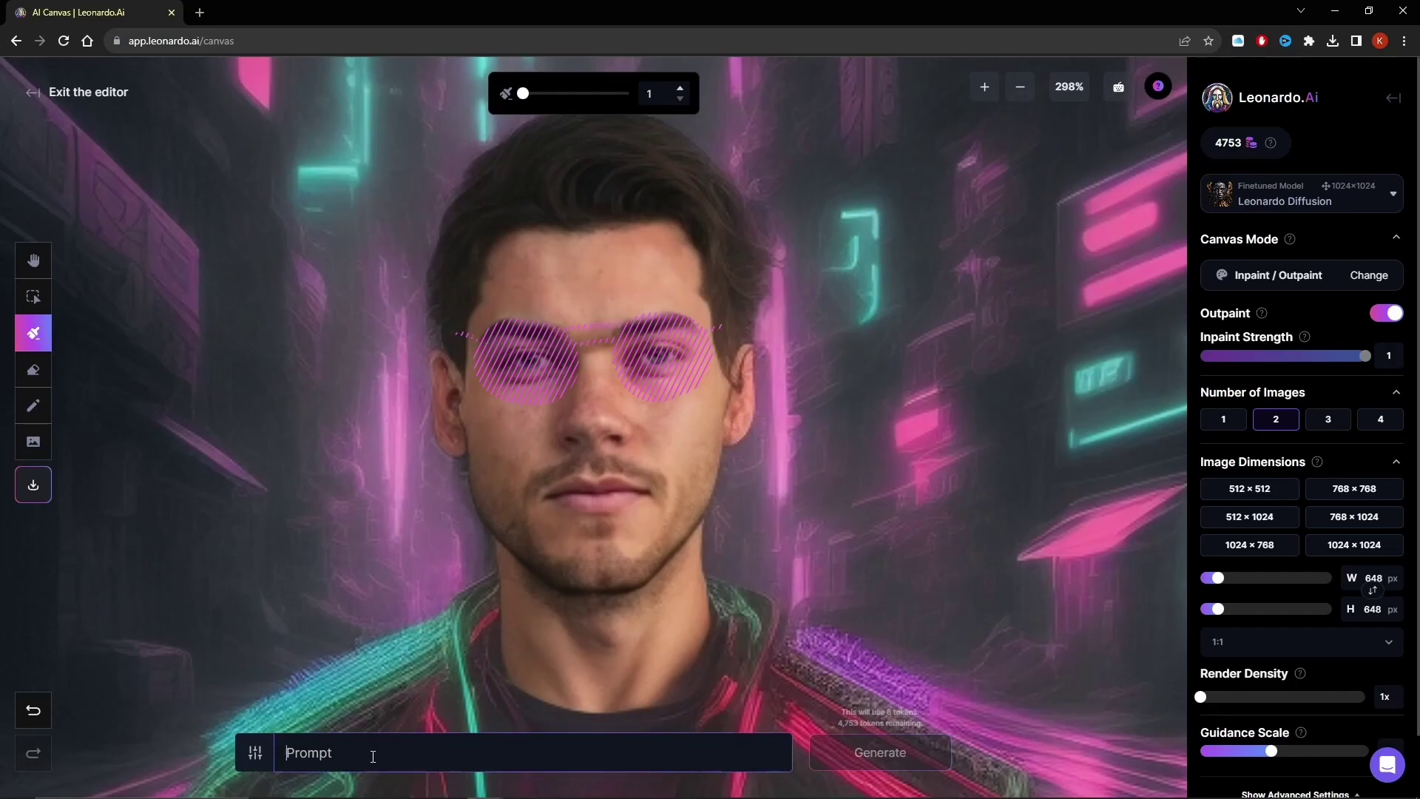
pyautogui.write('cyberpunk led sunglasses')
pyautogui.press('Return')
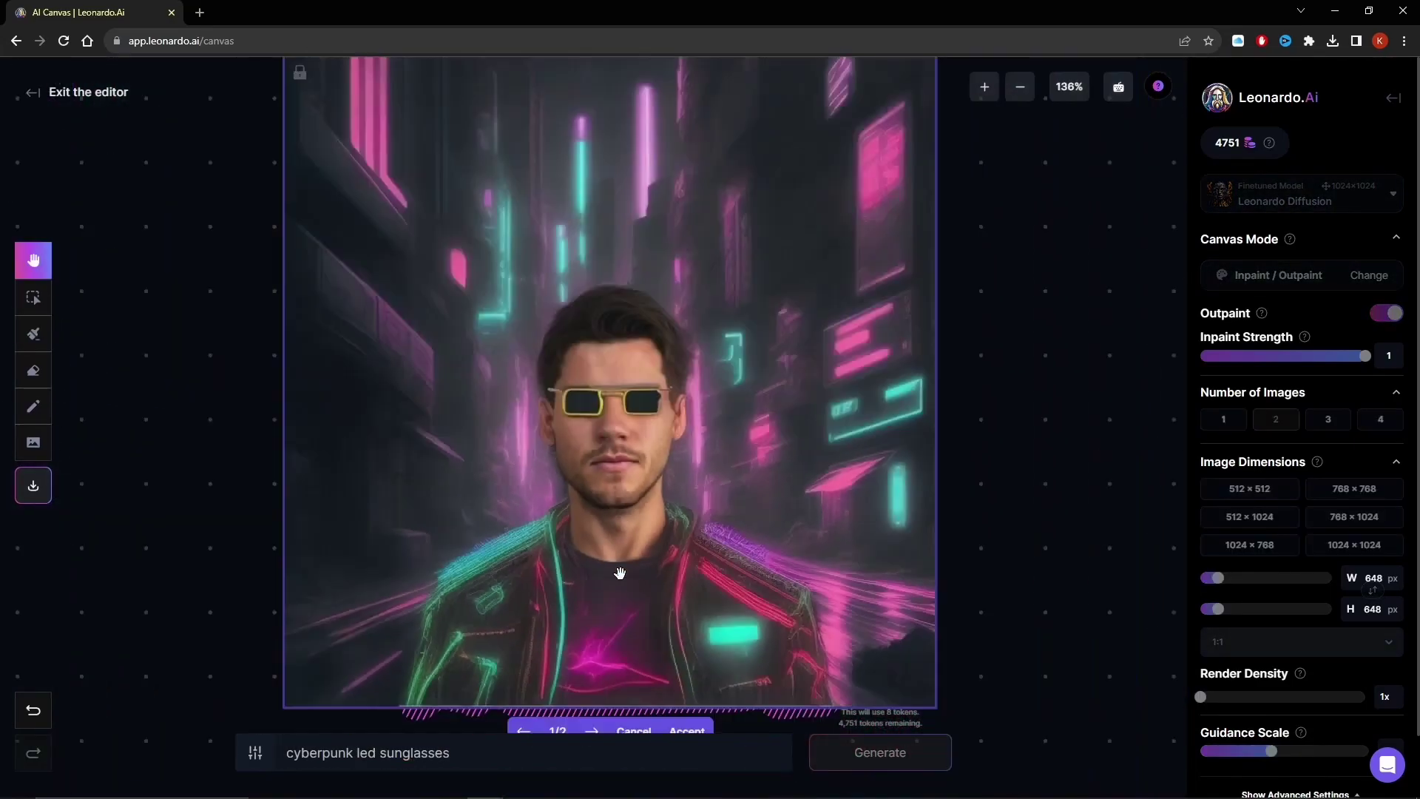
# Step: Trim the eye mask with the Eraser and settle on glasses variation 2 of 4
pyautogui.click(33, 370)
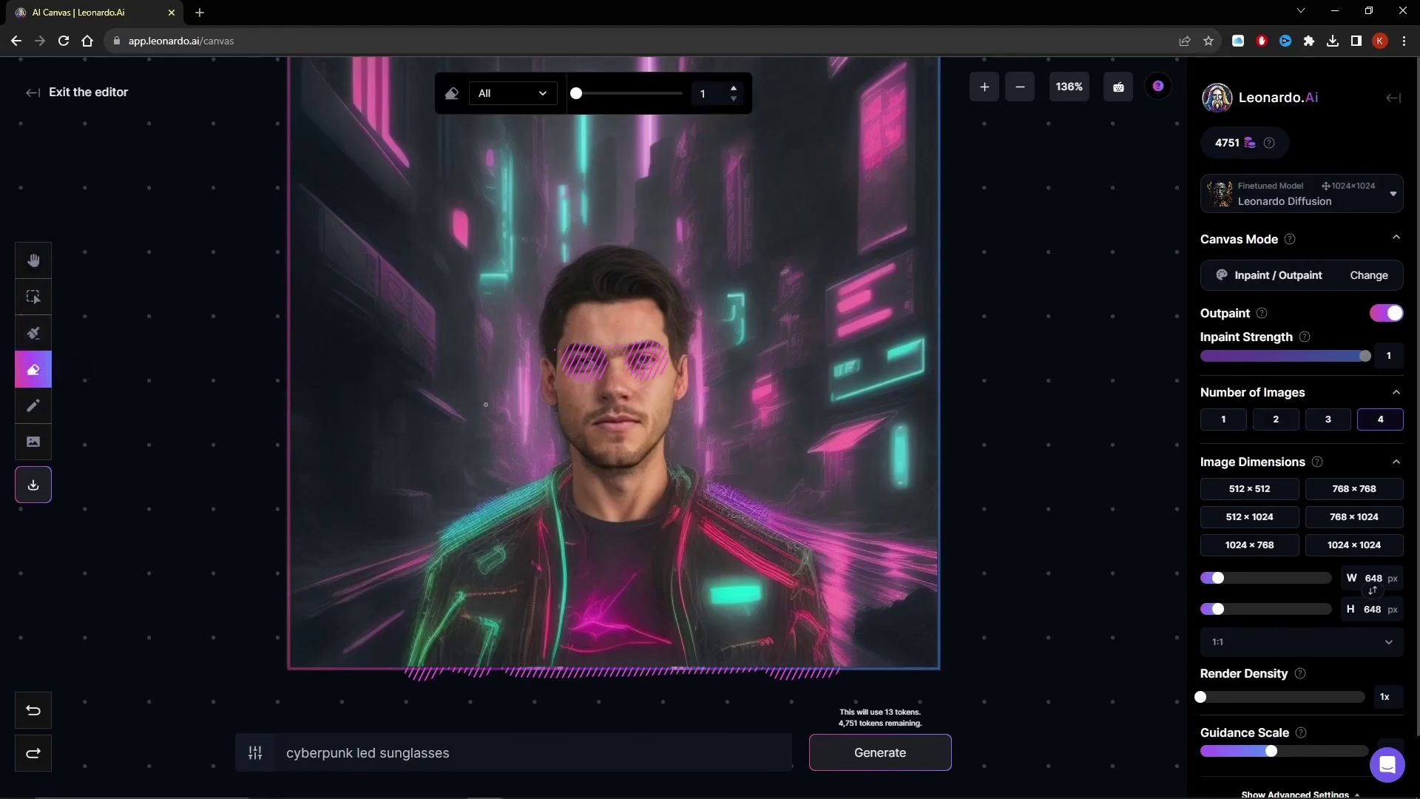
pyautogui.scroll(5, 562, 388)
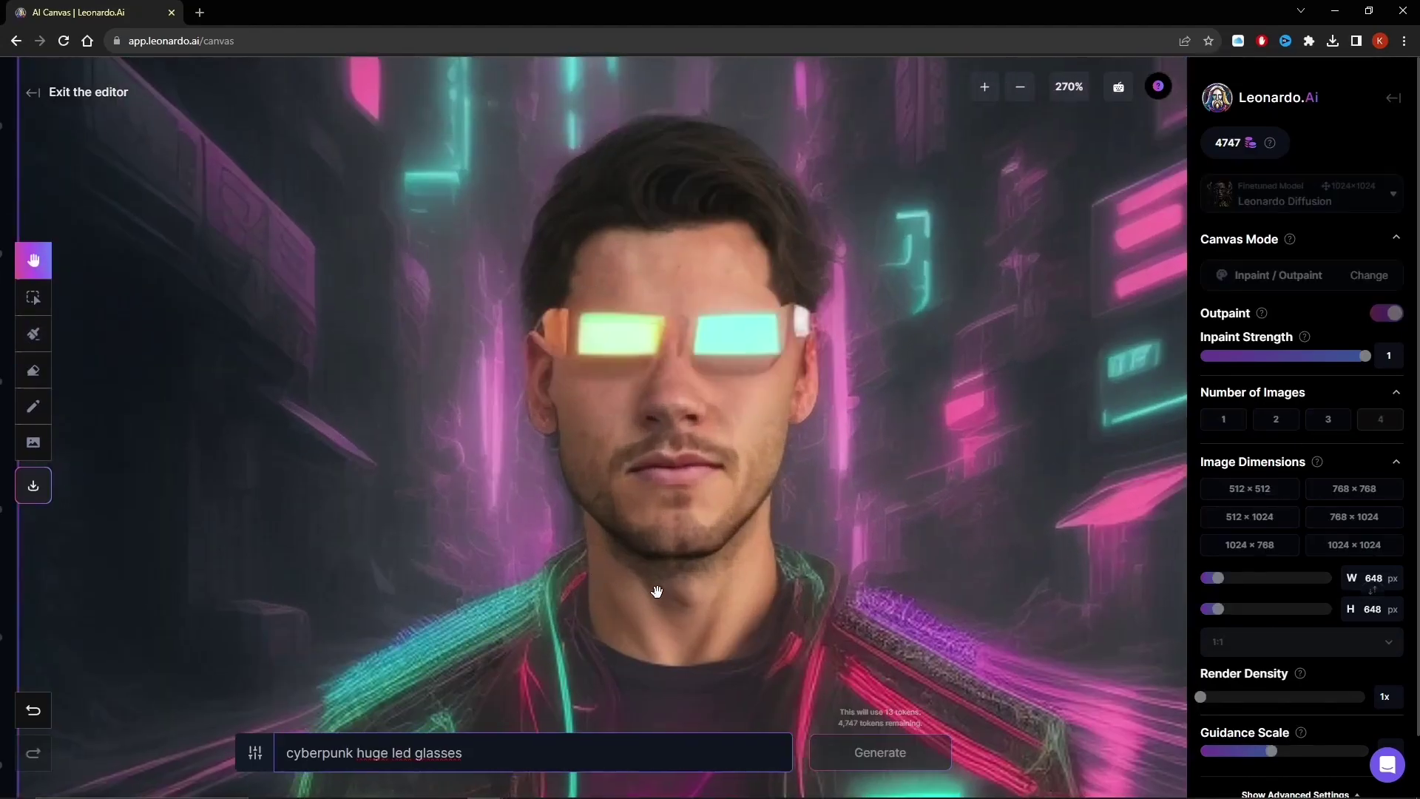
pyautogui.scroll(-4, 657, 592)
pyautogui.click(654, 717)
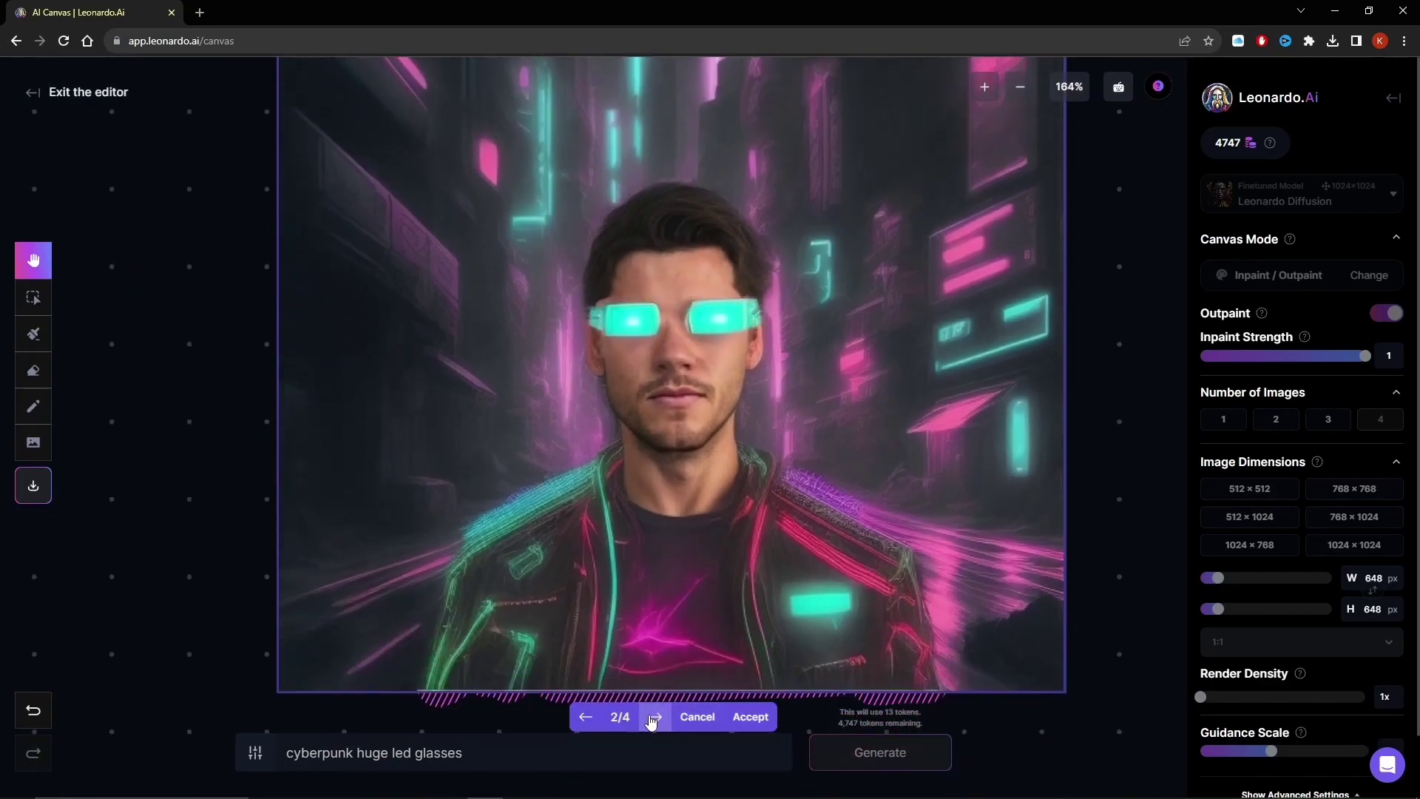
pyautogui.click(654, 717)
pyautogui.click(654, 717)
pyautogui.scroll(2, 661, 363)
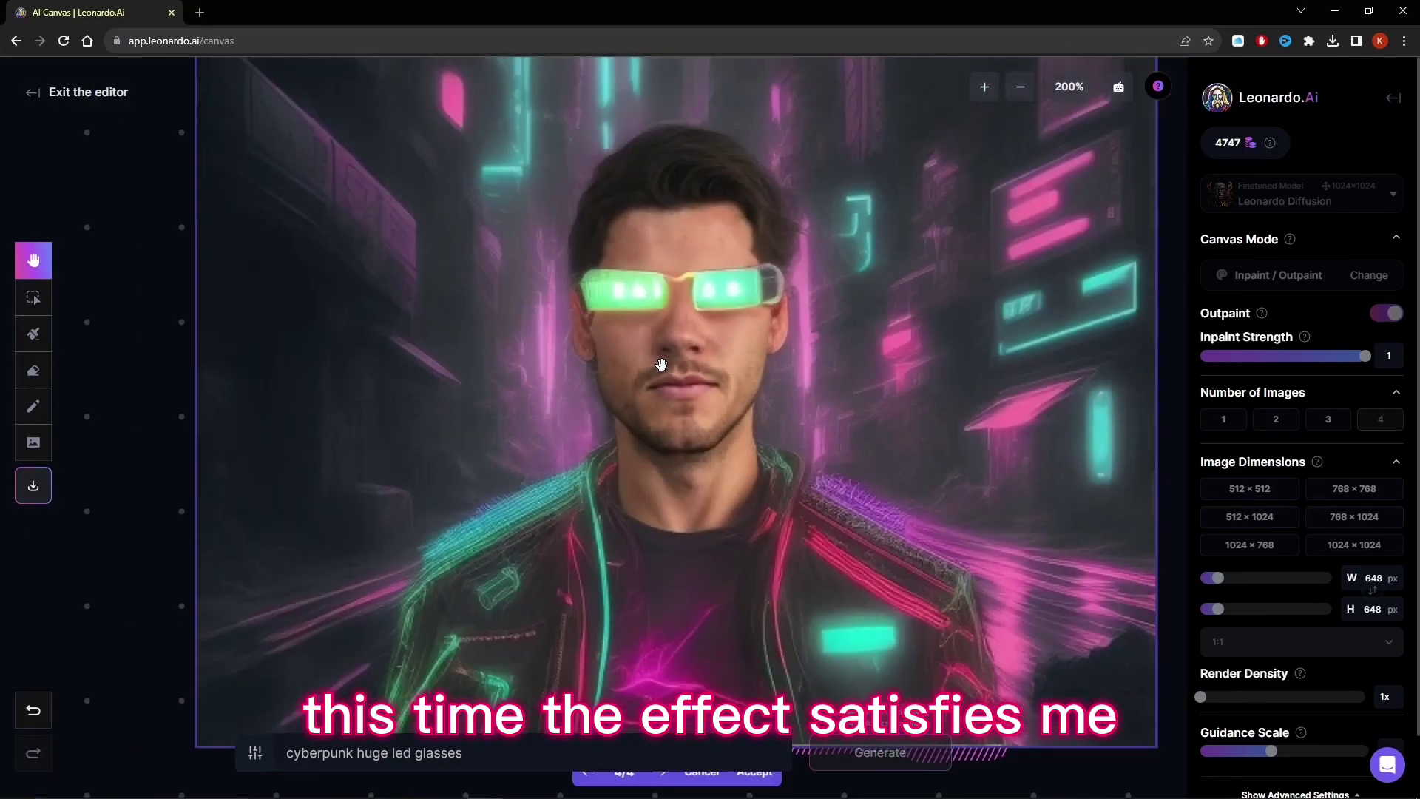
pyautogui.scroll(-2, 660, 364)
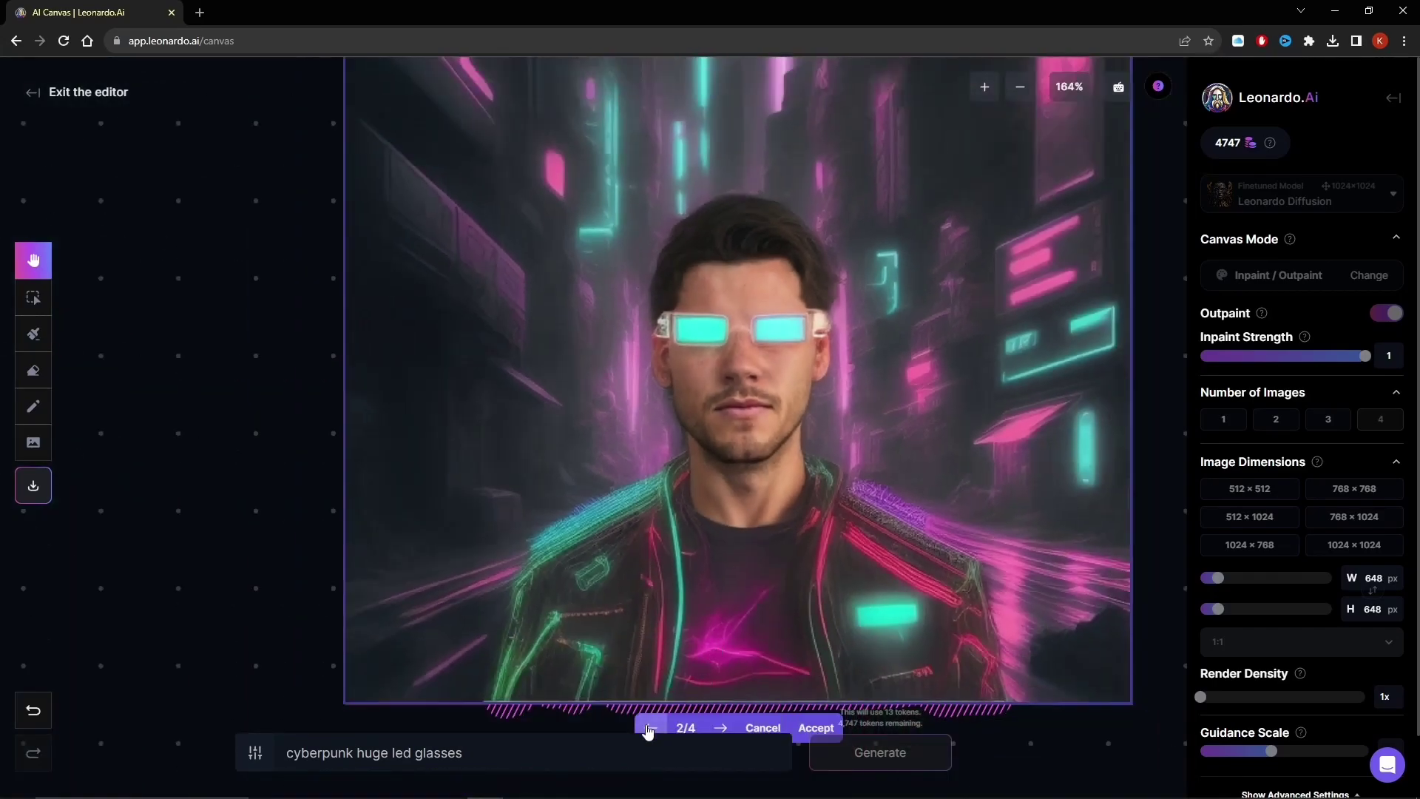
pyautogui.click(648, 727)
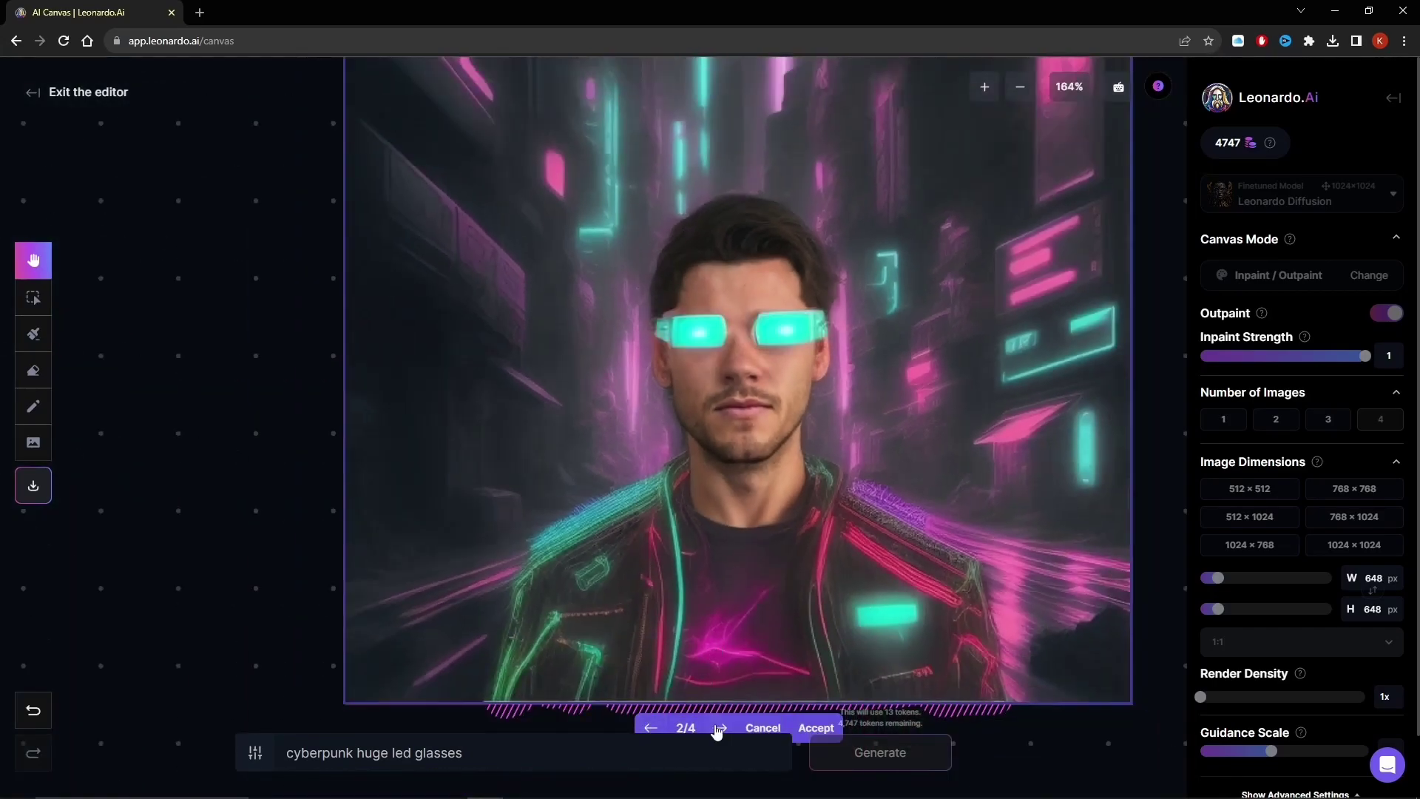
# Step: Accept the glasses, mask the chin and jaw, and discard the beard-with-mustache results
pyautogui.click(816, 728)
pyautogui.scroll(5, 587, 517)
pyautogui.press('b')
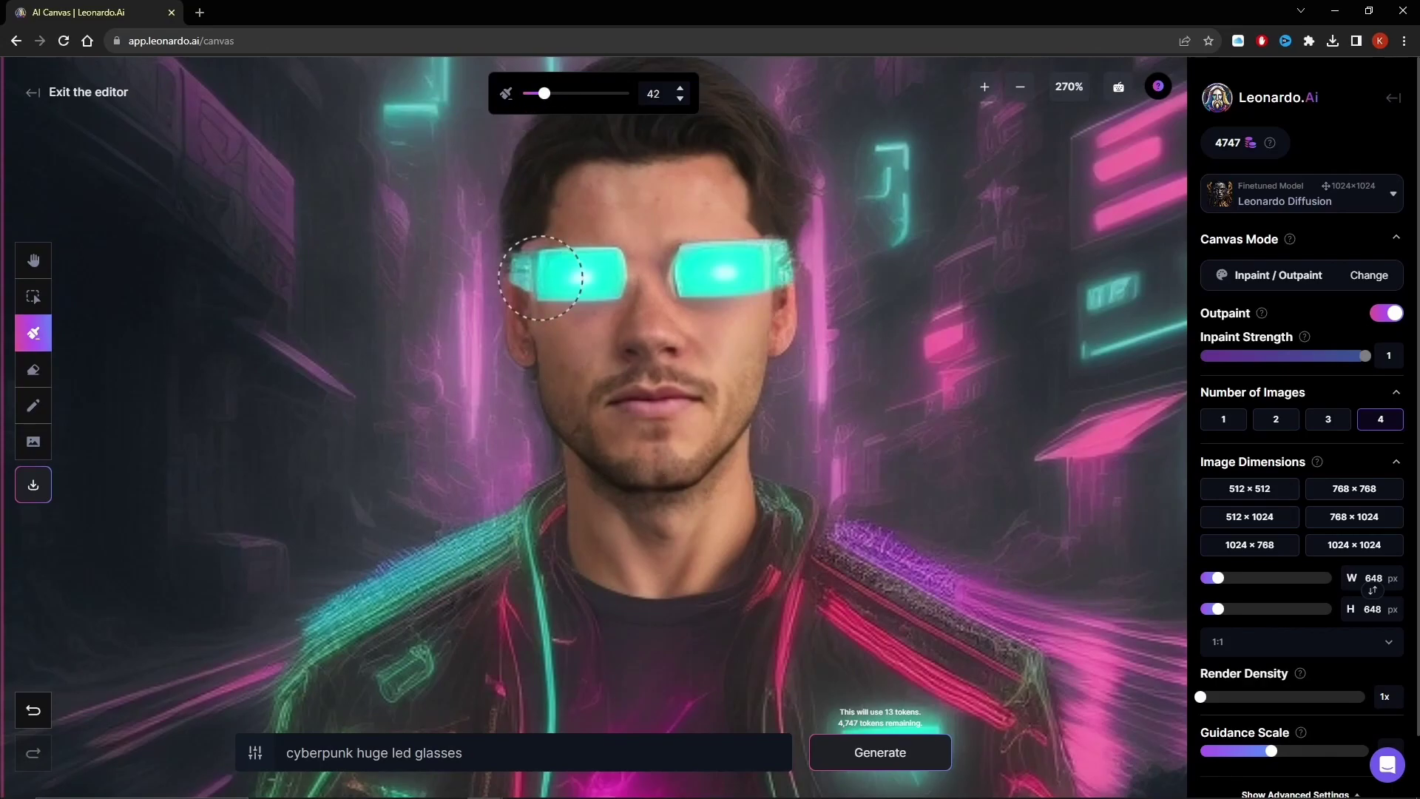
pyautogui.moveTo(591, 414); pyautogui.dragTo(602, 460)
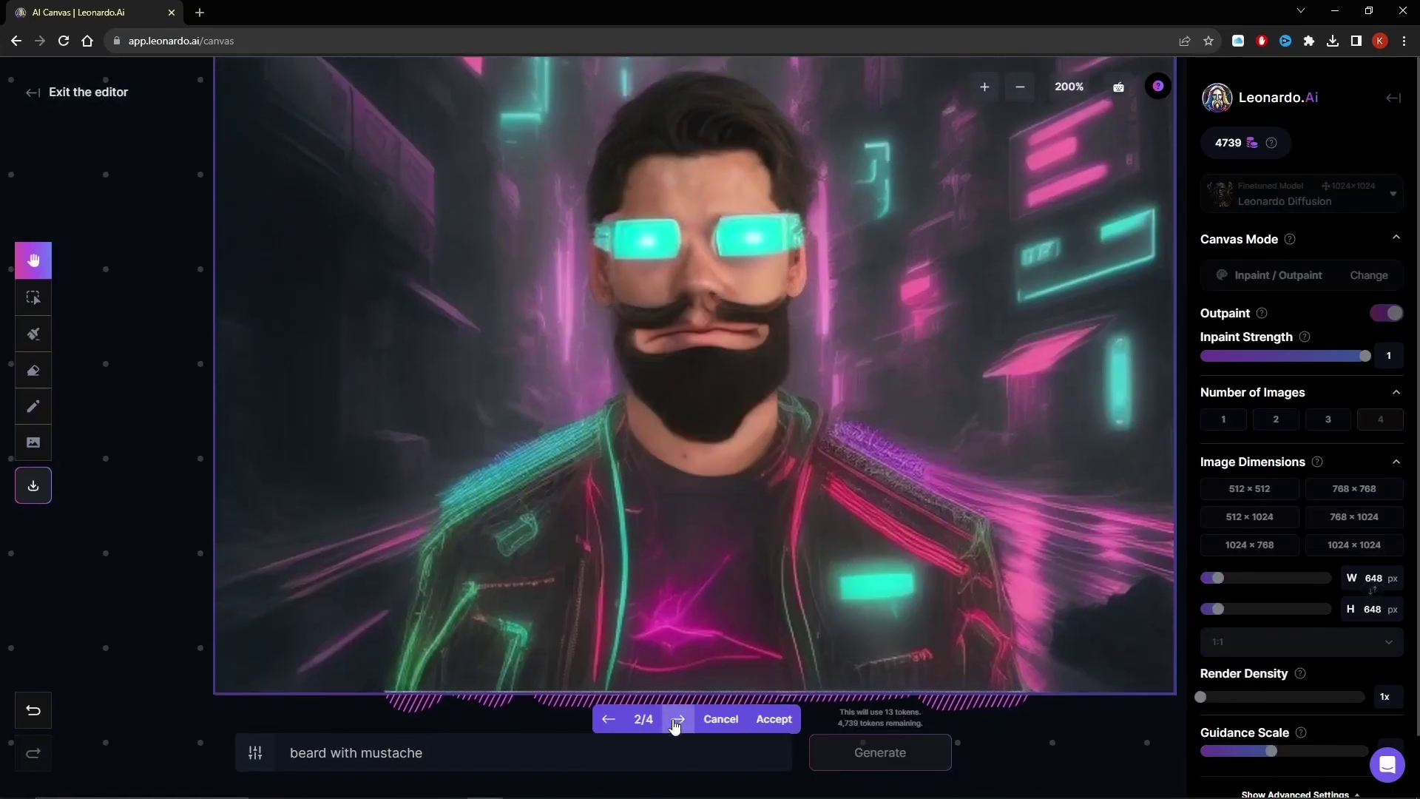
pyautogui.click(678, 718)
pyautogui.click(678, 719)
pyautogui.click(678, 718)
pyautogui.click(717, 723)
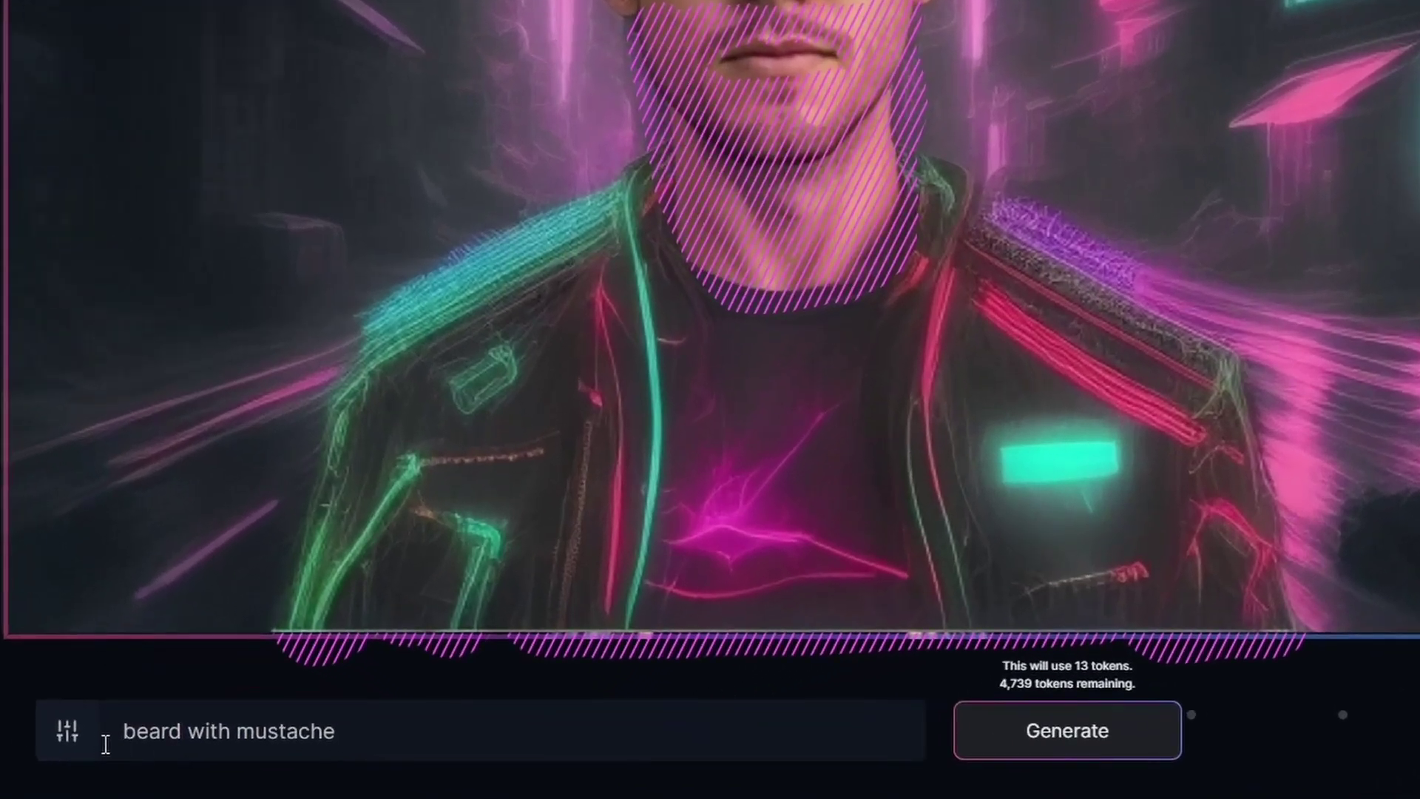
# Step: Add negative prompt 'face deformation, strange lips, mutation', trim the prompt to 'beard', and regenerate
pyautogui.click(255, 752)
pyautogui.write('def')
pyautogui.write('e deformation, strange lips, mutatio')
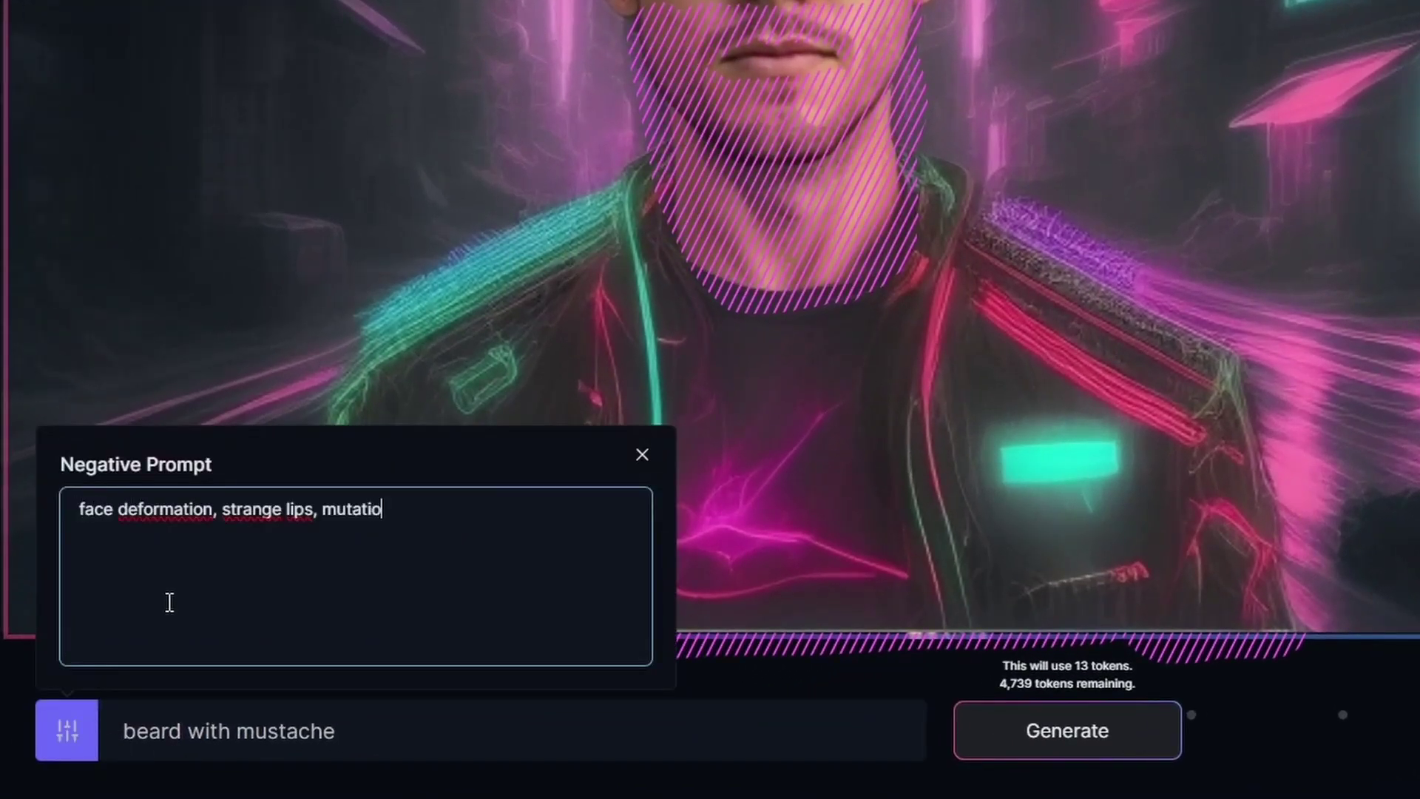
pyautogui.write('n,')
pyautogui.press('Escape')
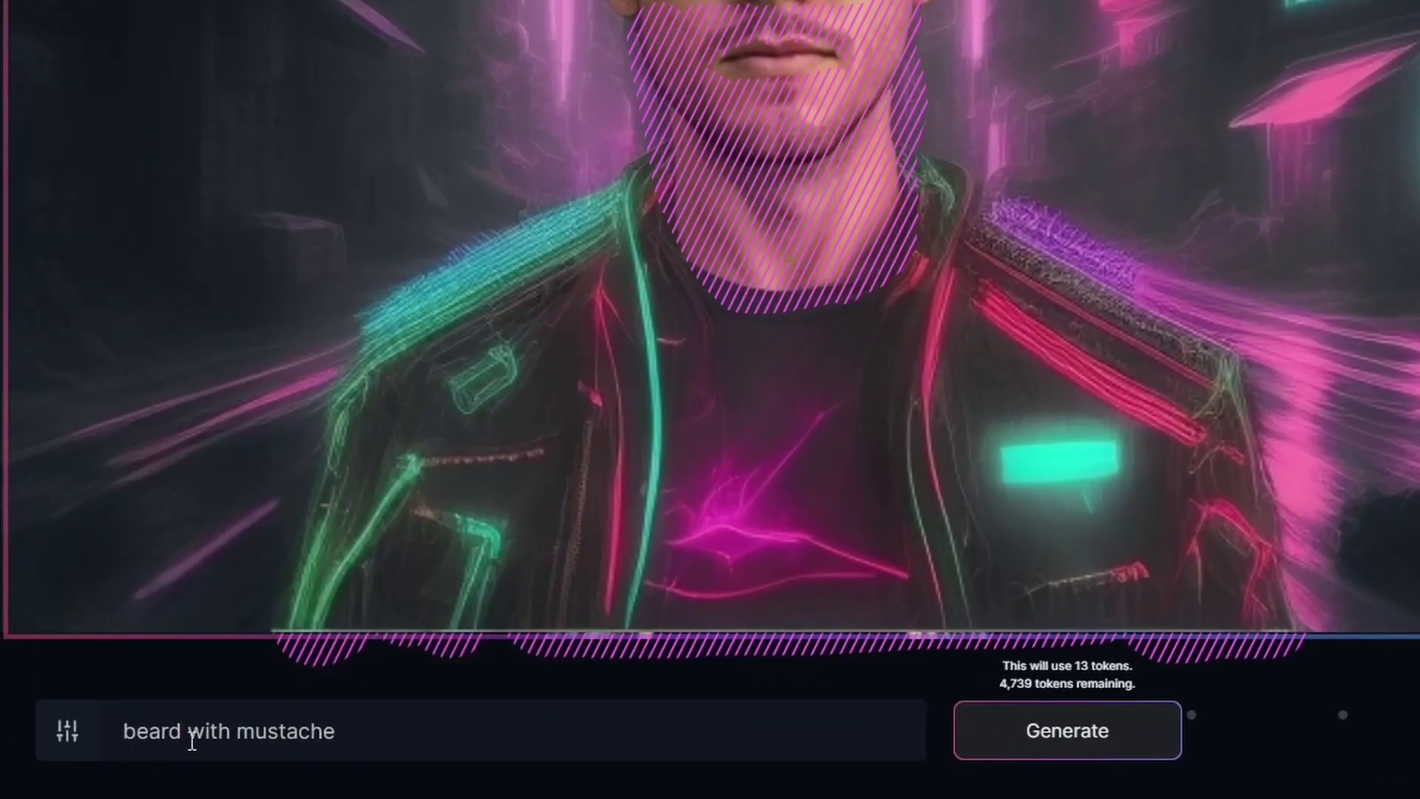
pyautogui.moveTo(190, 738); pyautogui.dragTo(459, 722)
pyautogui.press('BackSpace')
pyautogui.click(1046, 735)
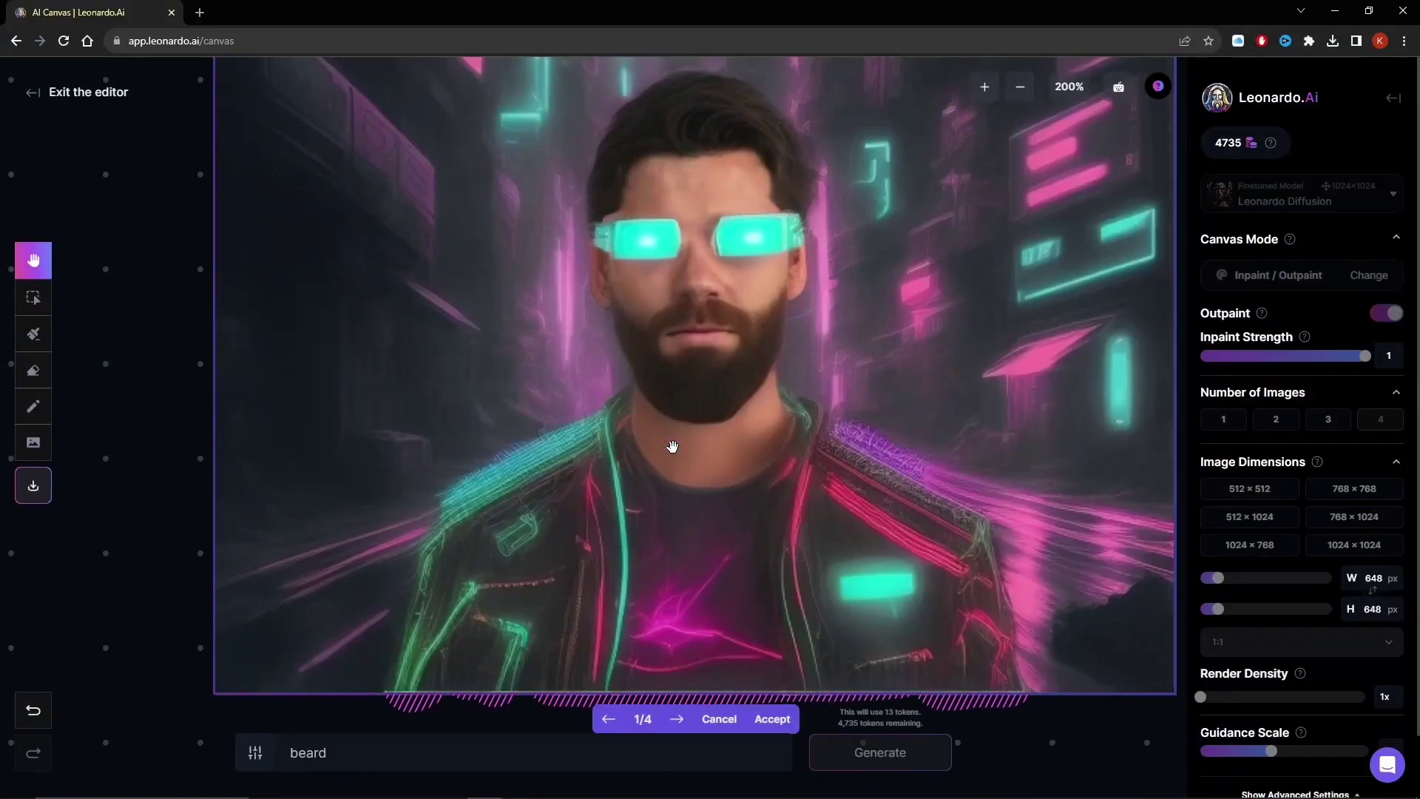
# Step: Browse the four beard variations and accept the chosen full dark beard
pyautogui.click(671, 719)
pyautogui.click(673, 719)
pyautogui.click(607, 718)
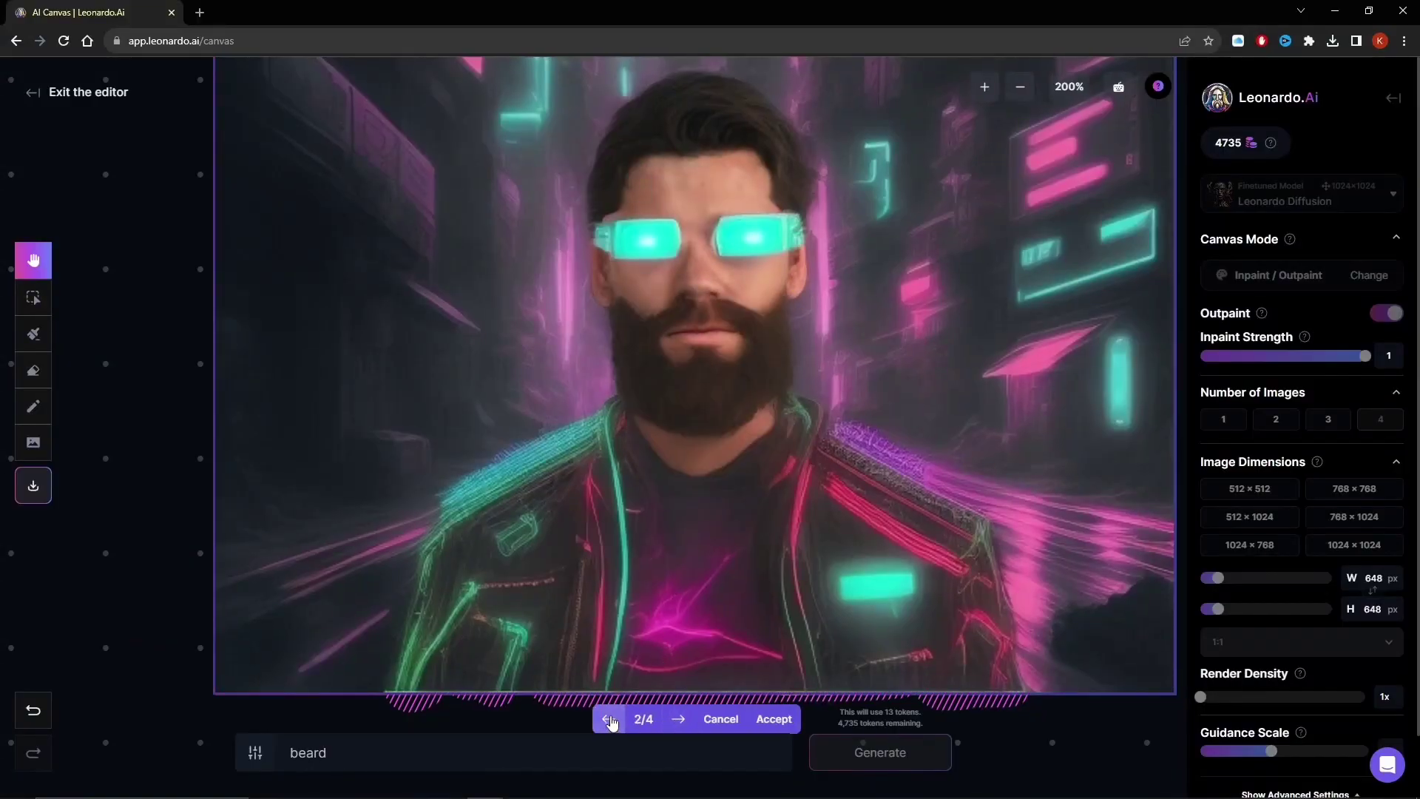
pyautogui.click(608, 719)
pyautogui.click(678, 719)
pyautogui.click(679, 719)
pyautogui.click(679, 719)
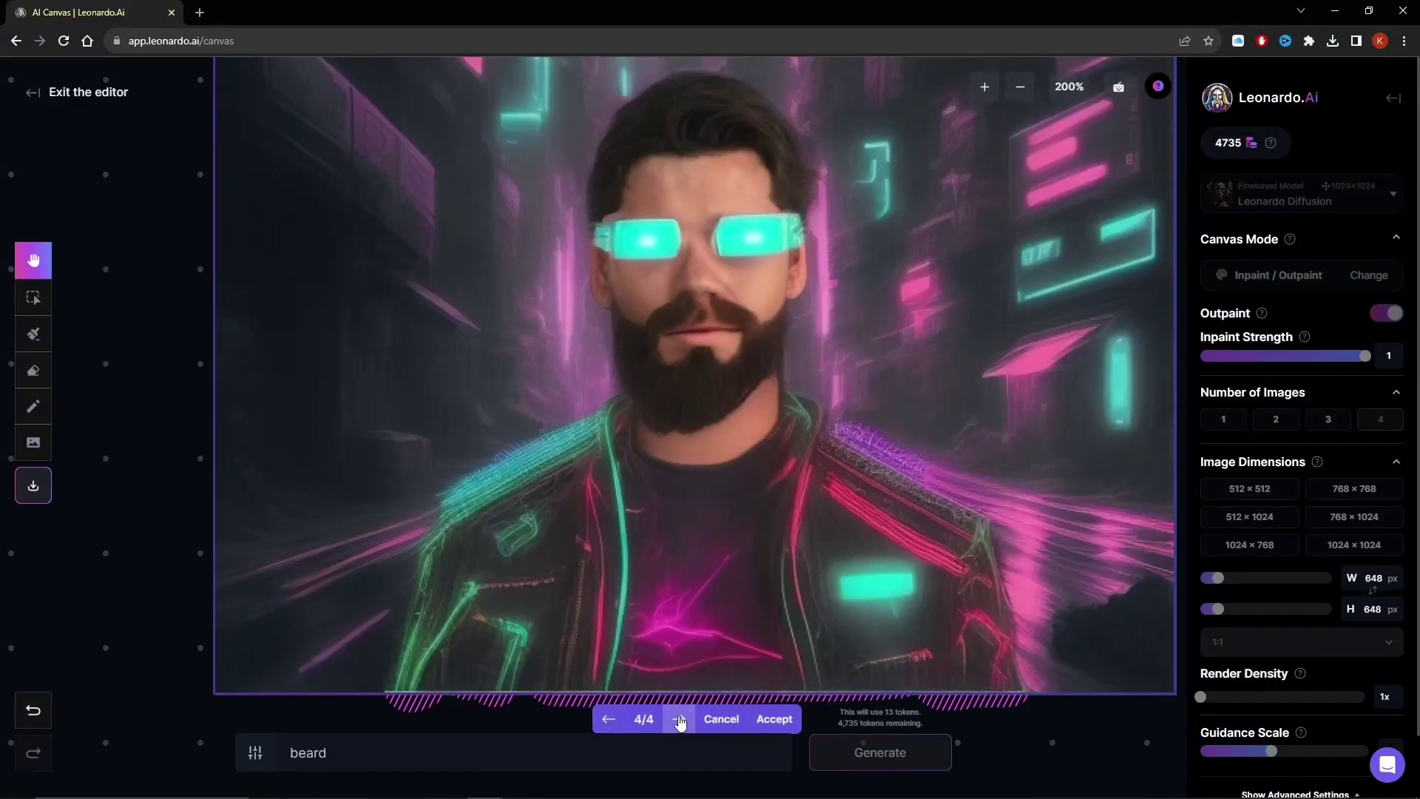
pyautogui.click(610, 719)
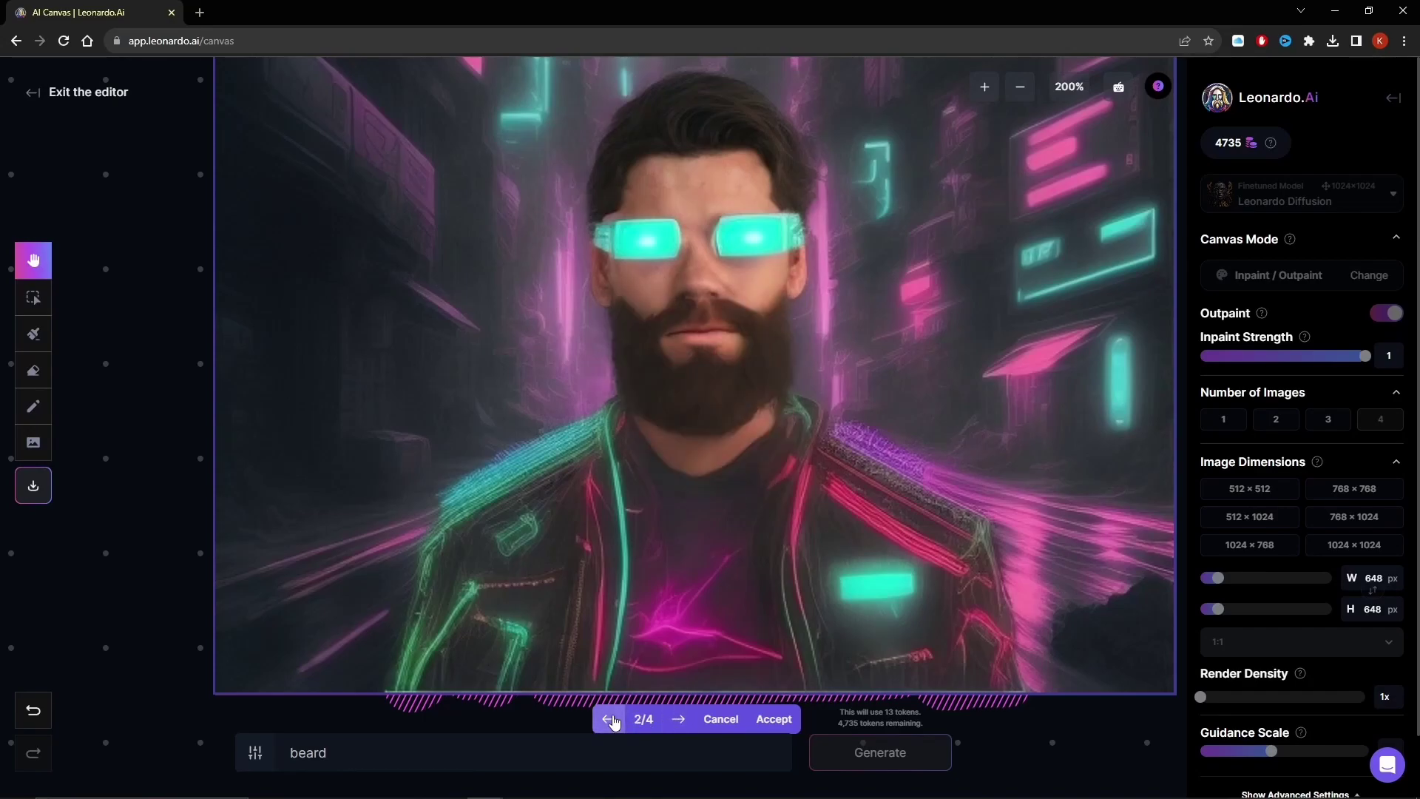
pyautogui.click(774, 719)
# Step: Recentre on the face with the Select tool, then make the Pencil tool active
pyautogui.moveTo(903, 343); pyautogui.dragTo(810, 447)
pyautogui.press('v')
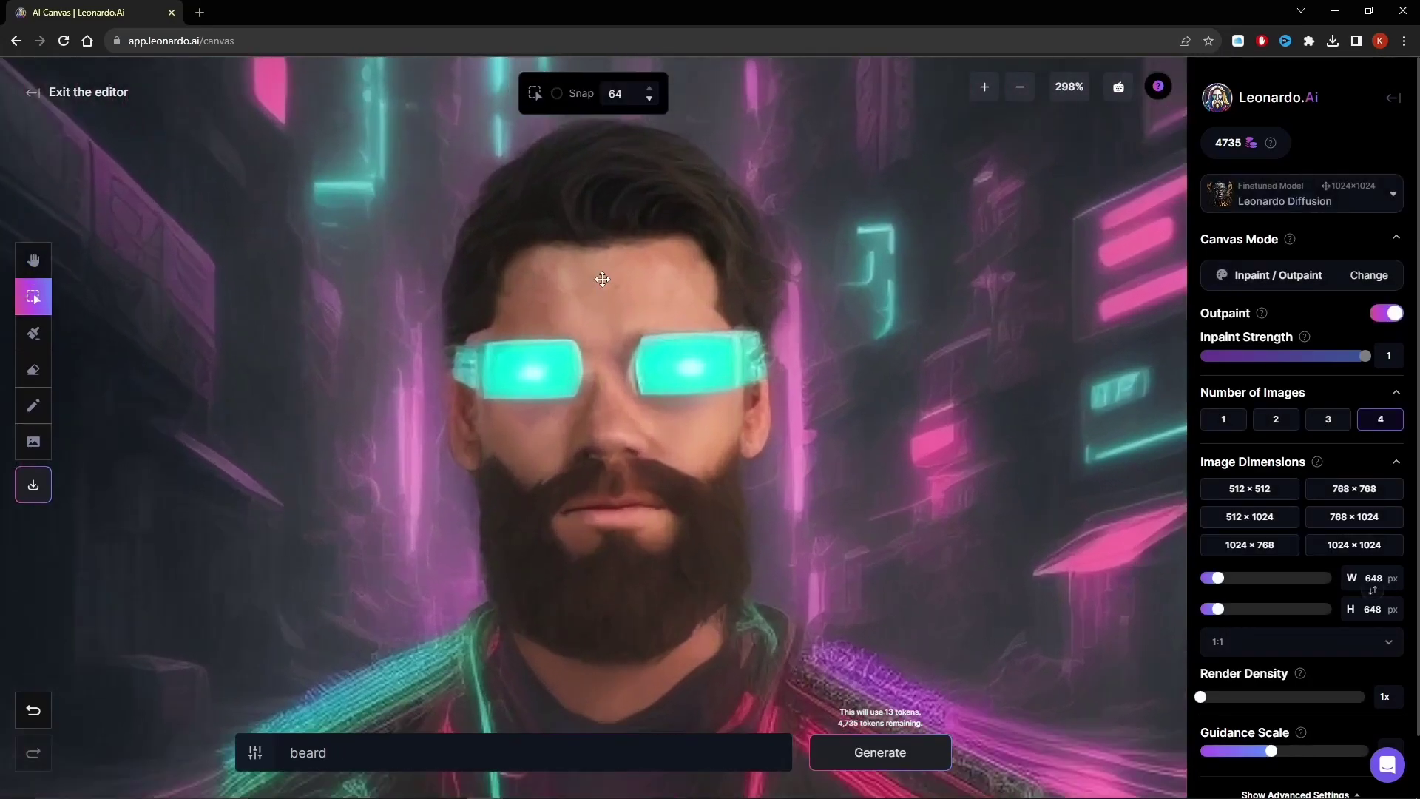
pyautogui.scroll(-1, 685, 311)
pyautogui.scroll(3, 611, 299)
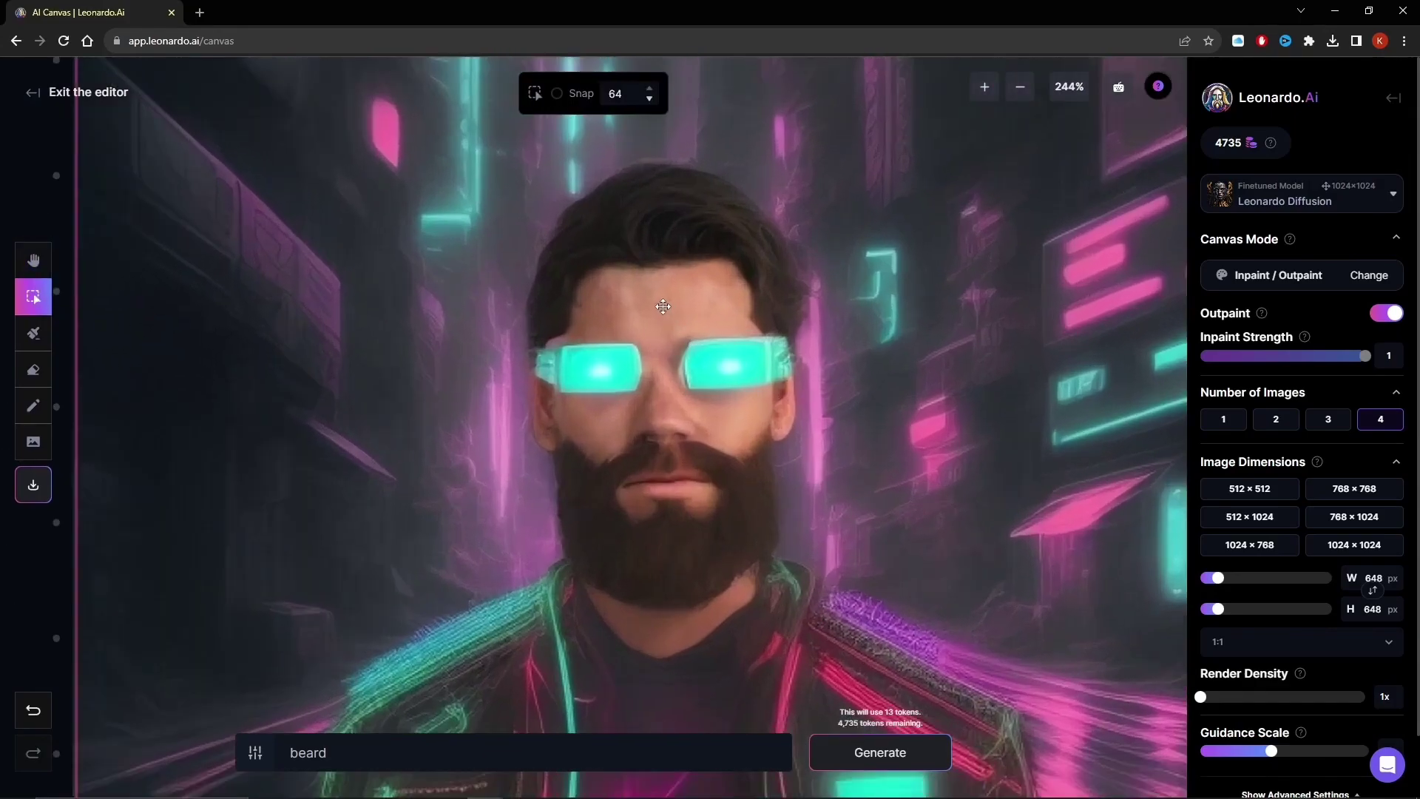
pyautogui.scroll(-2, 632, 314)
pyautogui.click(34, 405)
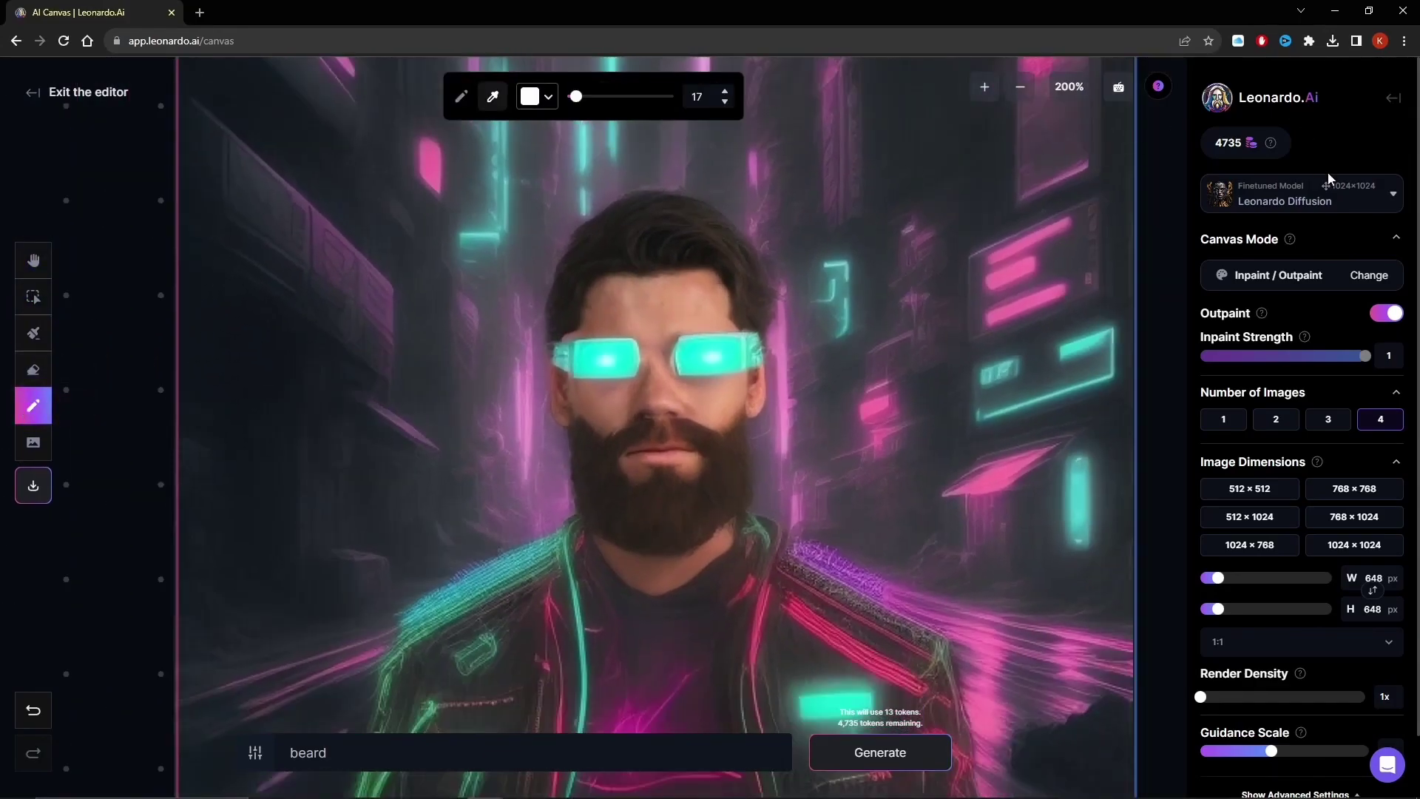